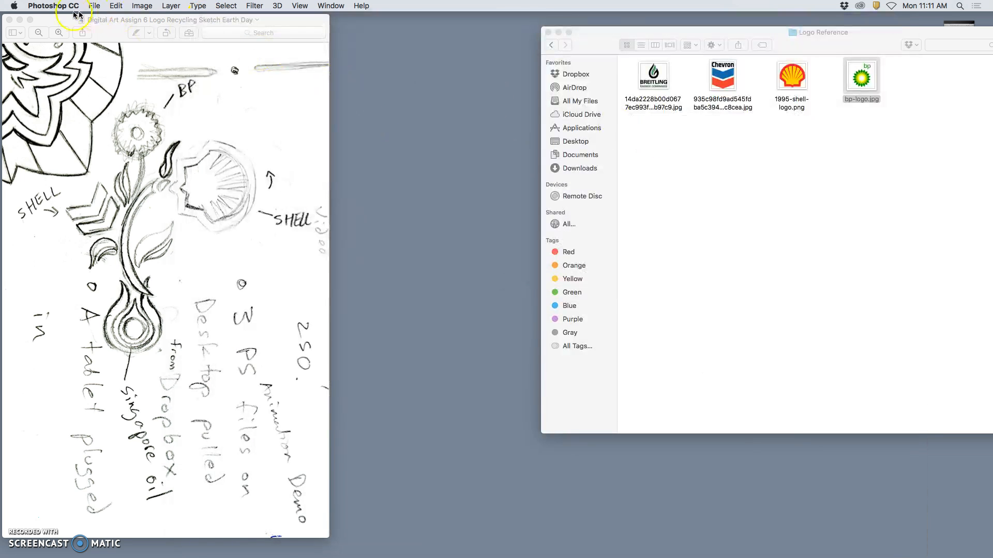
Close the recycling logo sketch and search the computer for "nico"
{"action": "left_click", "coordinate": [9, 19]}
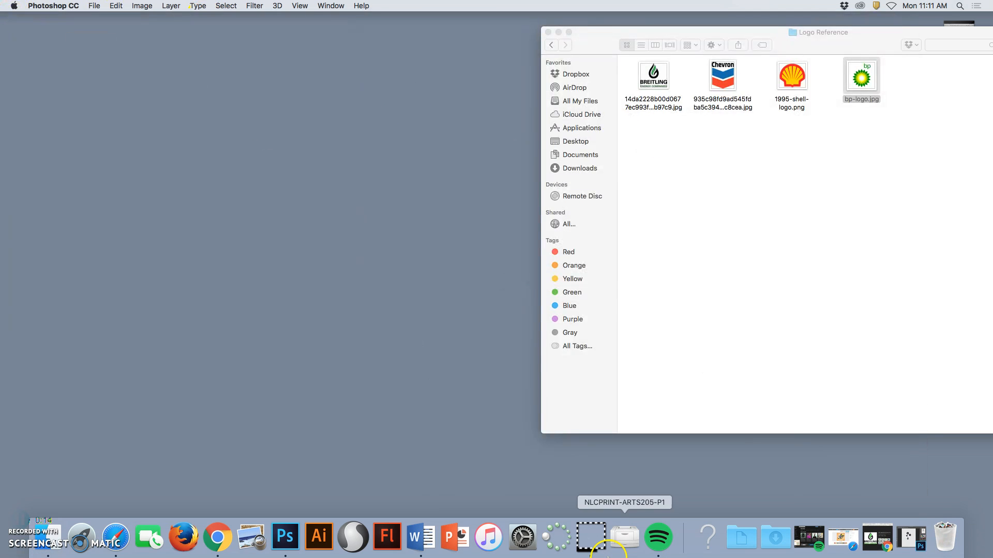
{"action": "left_click", "coordinate": [958, 5]}
{"action": "type", "text": "nico"}
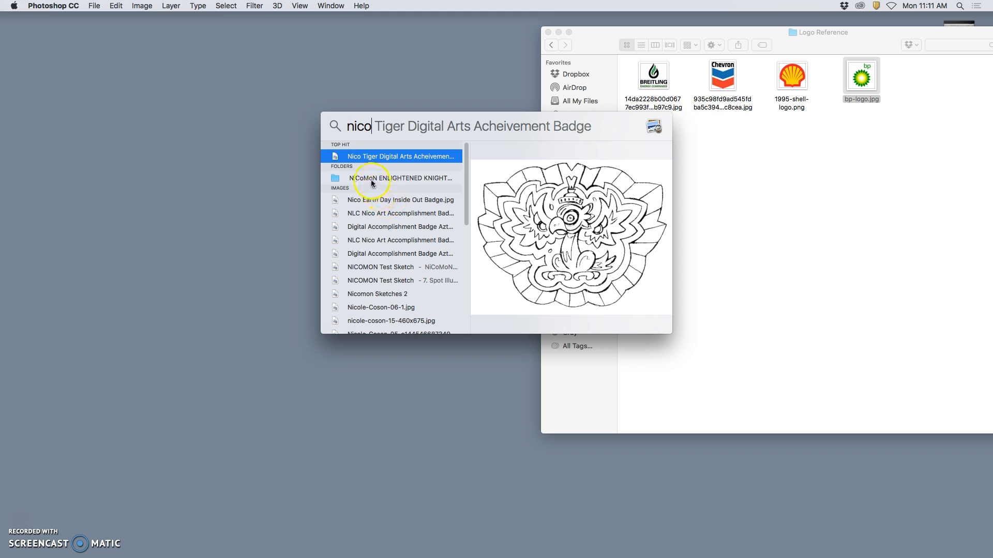
Preview the Nicomon files among the search results and open "0. DEMO Nicomon Evolution Breakdown with Links.pdf"
{"action": "left_click", "coordinate": [376, 268]}
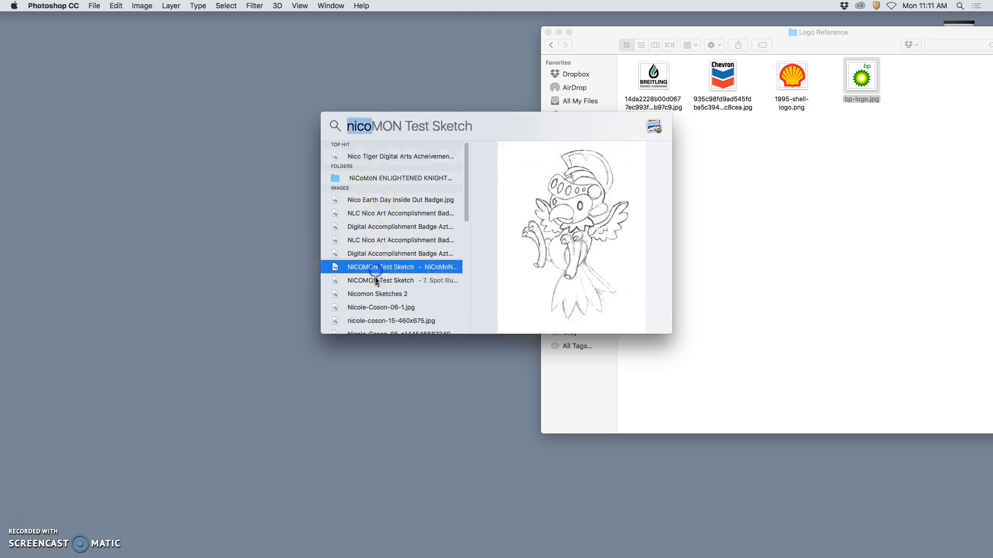
{"action": "left_click", "coordinate": [389, 294]}
{"action": "scroll", "coordinate": [389, 295], "scroll_direction": "down", "scroll_amount": 3}
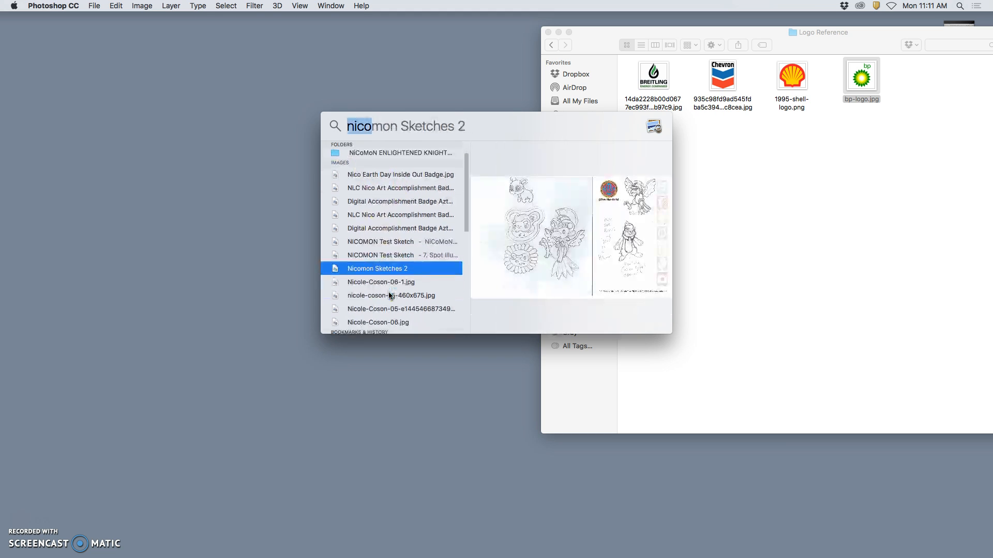
{"action": "scroll", "coordinate": [389, 295], "scroll_direction": "down", "scroll_amount": 3}
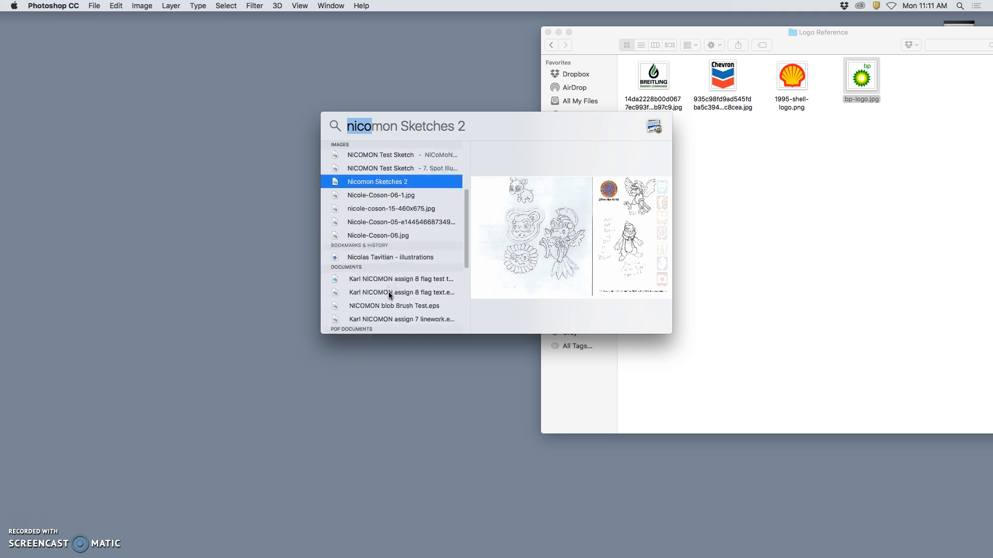
{"action": "scroll", "coordinate": [389, 295], "scroll_direction": "down", "scroll_amount": 2}
{"action": "left_click", "coordinate": [384, 291]}
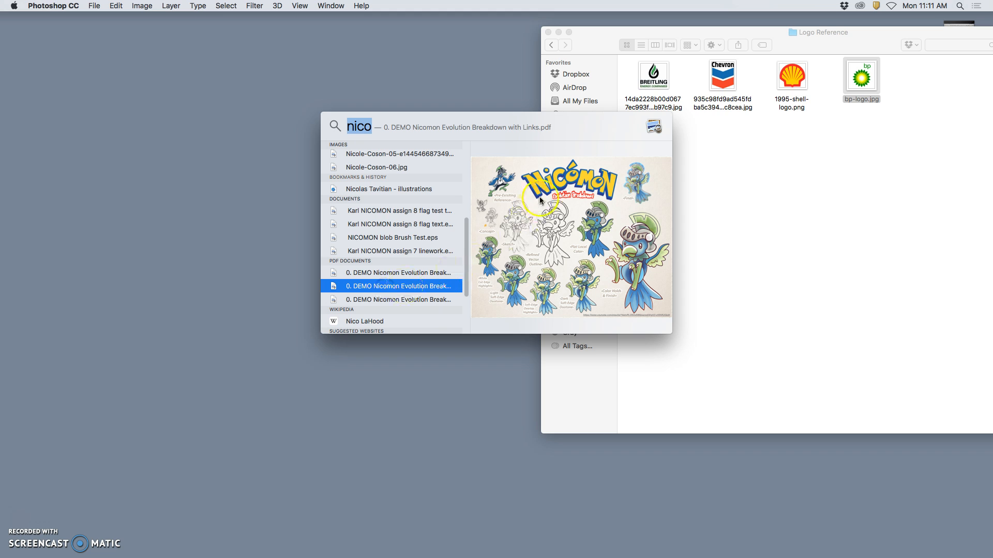
{"action": "double_click", "coordinate": [392, 285]}
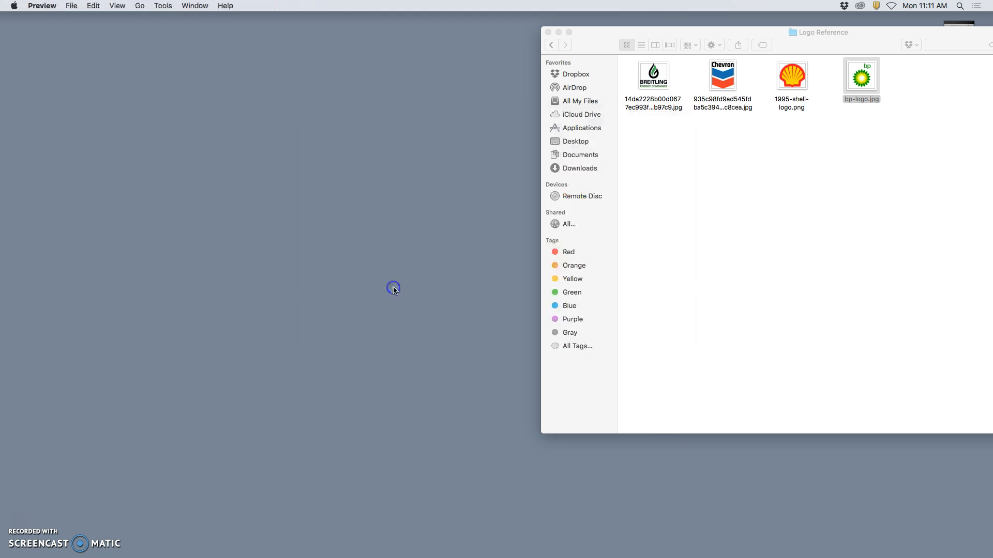
Examine the Nicomon breakdown PDF, comparing the pre-existing reference character with the final illustration
{"action": "left_click_drag", "start_coordinate": [189, 32], "coordinate": [398, 30]}
{"action": "scroll", "coordinate": [321, 101], "scroll_direction": "up", "scroll_amount": 5}
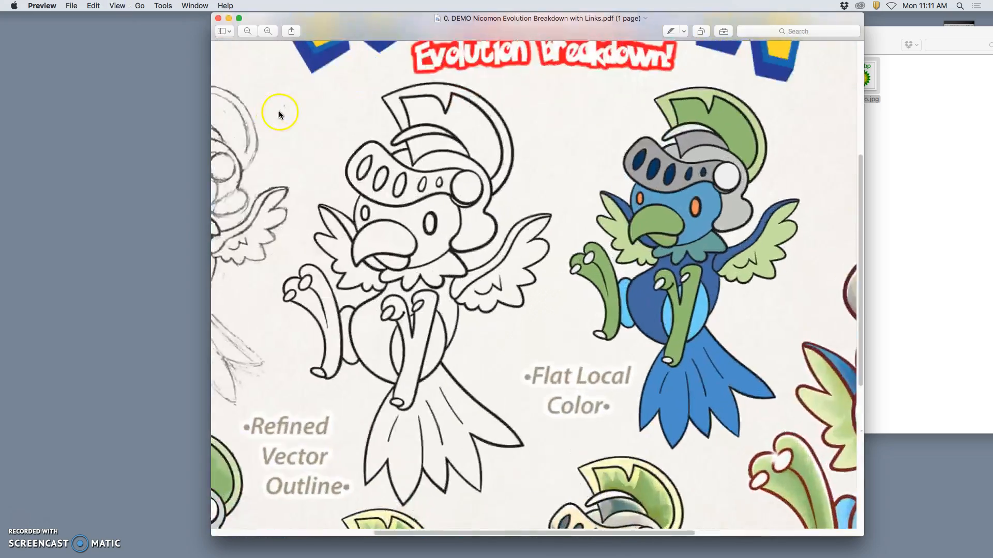
{"action": "scroll", "coordinate": [279, 110], "scroll_direction": "up", "scroll_amount": 5}
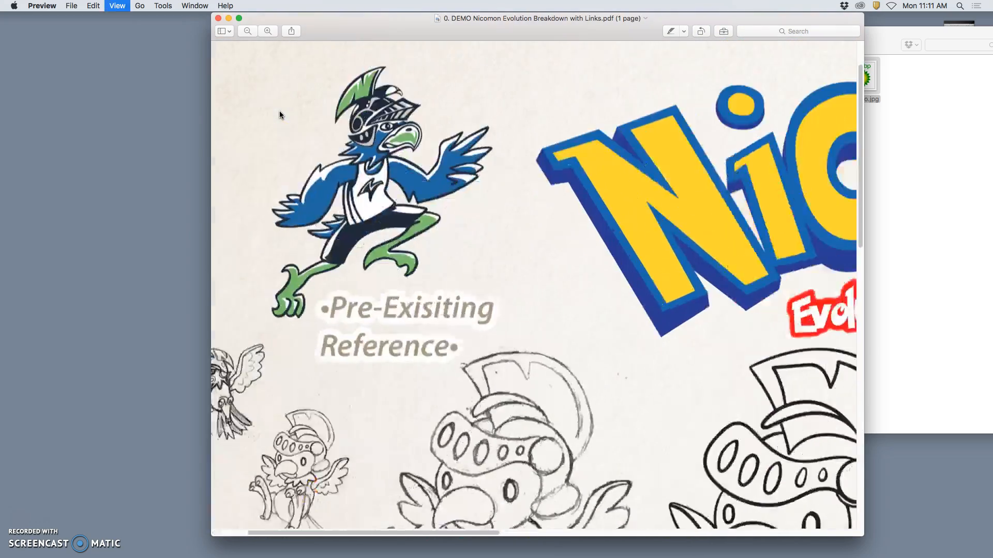
{"action": "scroll", "coordinate": [280, 111], "scroll_direction": "left", "scroll_amount": 5}
{"action": "scroll", "coordinate": [280, 110], "scroll_direction": "up", "scroll_amount": 5}
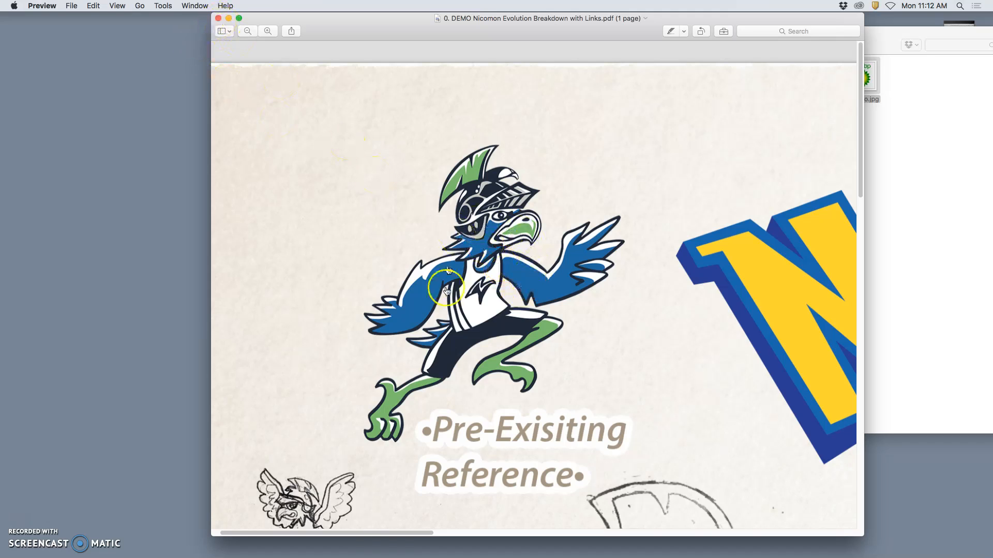
{"action": "scroll", "coordinate": [539, 295], "scroll_direction": "right", "scroll_amount": 10}
{"action": "scroll", "coordinate": [539, 294], "scroll_direction": "right", "scroll_amount": 10}
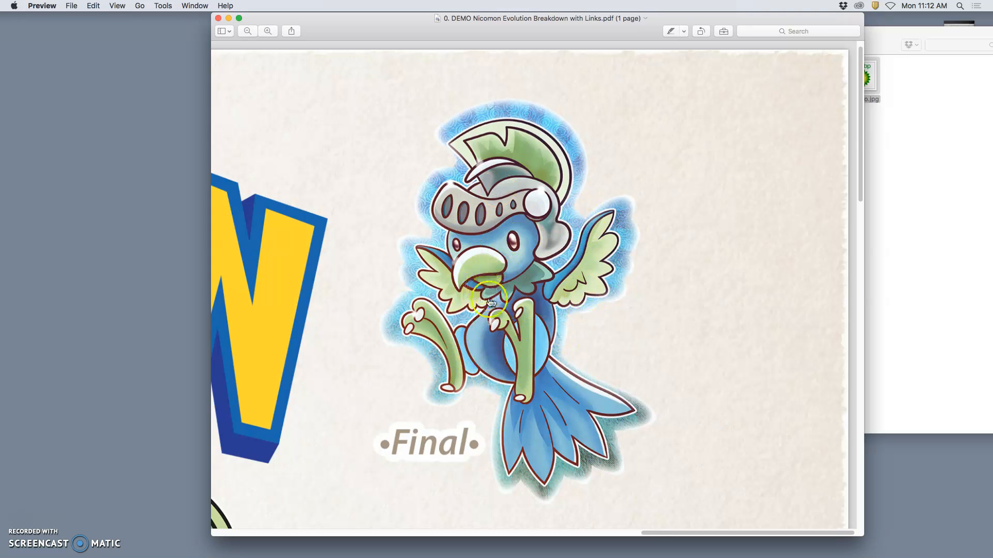
{"action": "scroll", "coordinate": [434, 303], "scroll_direction": "left", "scroll_amount": 15}
{"action": "scroll", "coordinate": [434, 302], "scroll_direction": "left", "scroll_amount": 10}
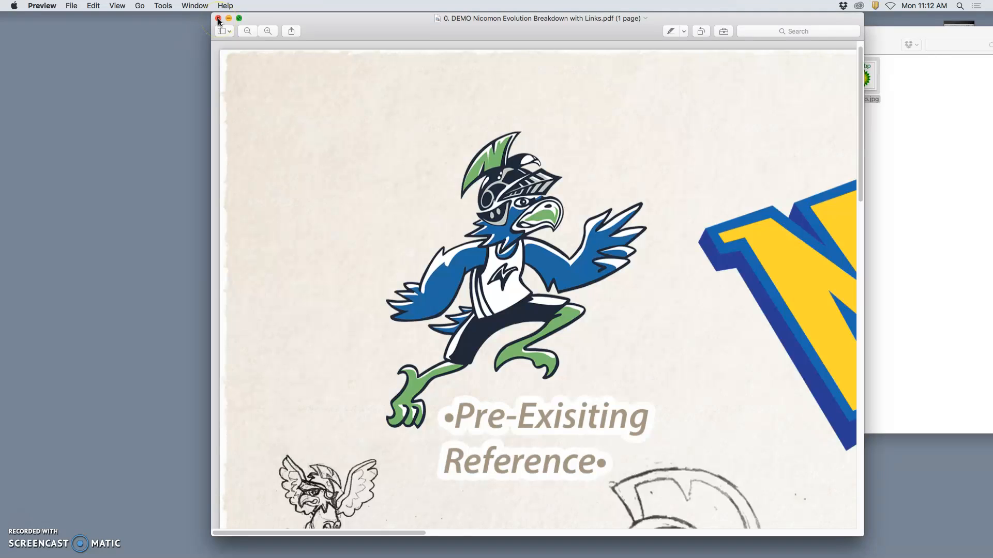
Go back from the Logo Reference folder to its parent and open "NLC Nico Art Accomplishment Badge Sketch.jpg"
{"action": "left_click", "coordinate": [942, 216]}
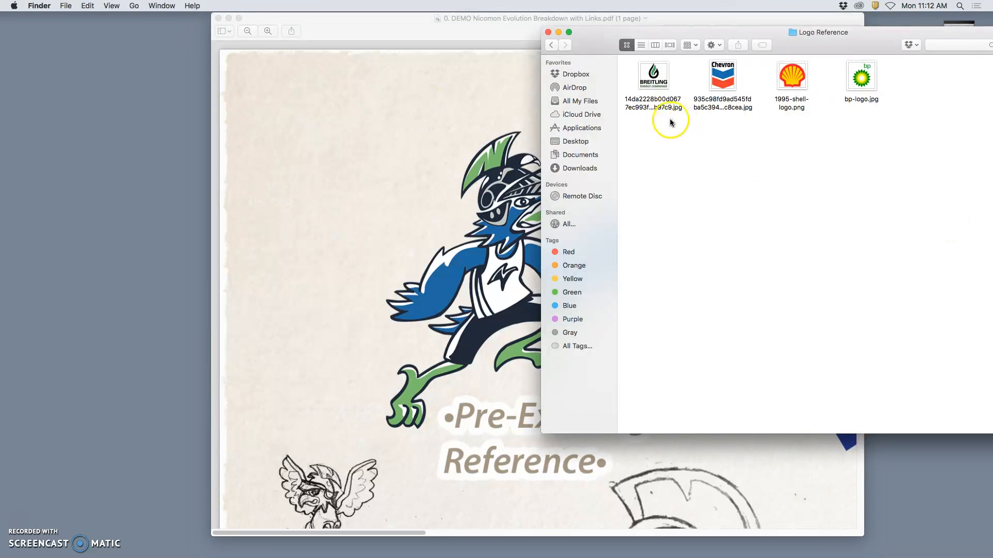
{"action": "left_click", "coordinate": [551, 45]}
{"action": "left_click", "coordinate": [719, 81]}
{"action": "double_click", "coordinate": [719, 82]}
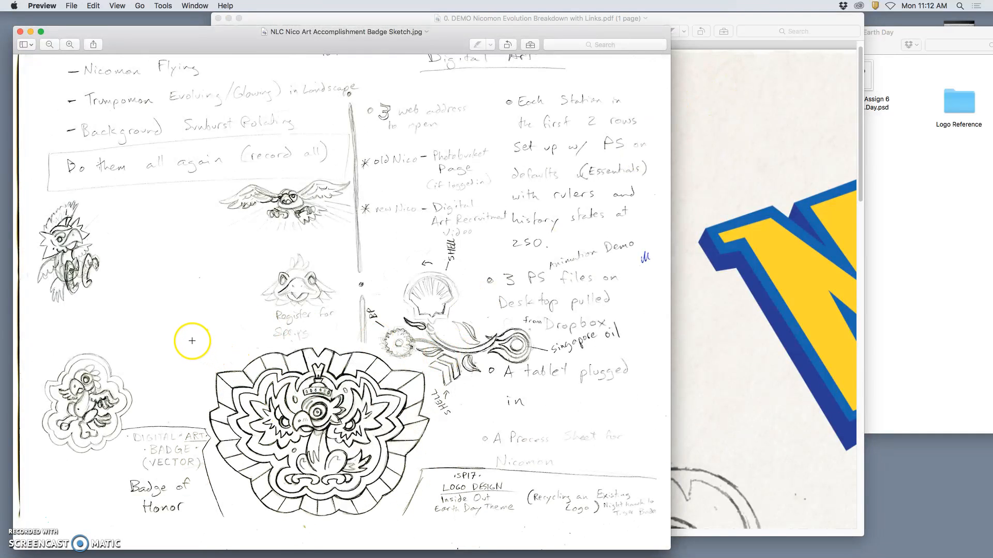
Copy the large badge drawing out of the scanned sketch into a new image from the clipboard, closing the source scan
{"action": "left_click_drag", "start_coordinate": [212, 358], "coordinate": [397, 489]}
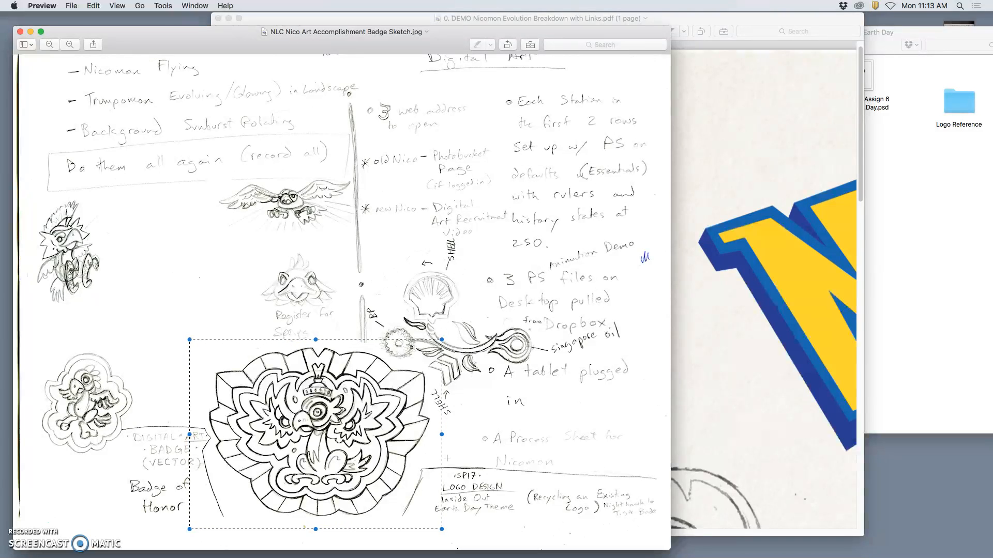
{"action": "key", "text": "super+c"}
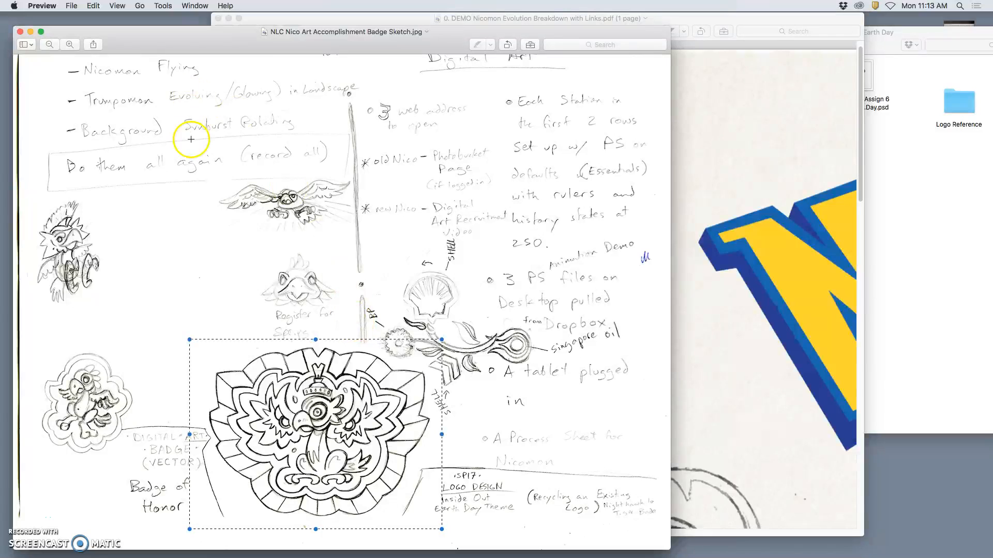
{"action": "left_click", "coordinate": [20, 33]}
{"action": "left_click", "coordinate": [52, 7]}
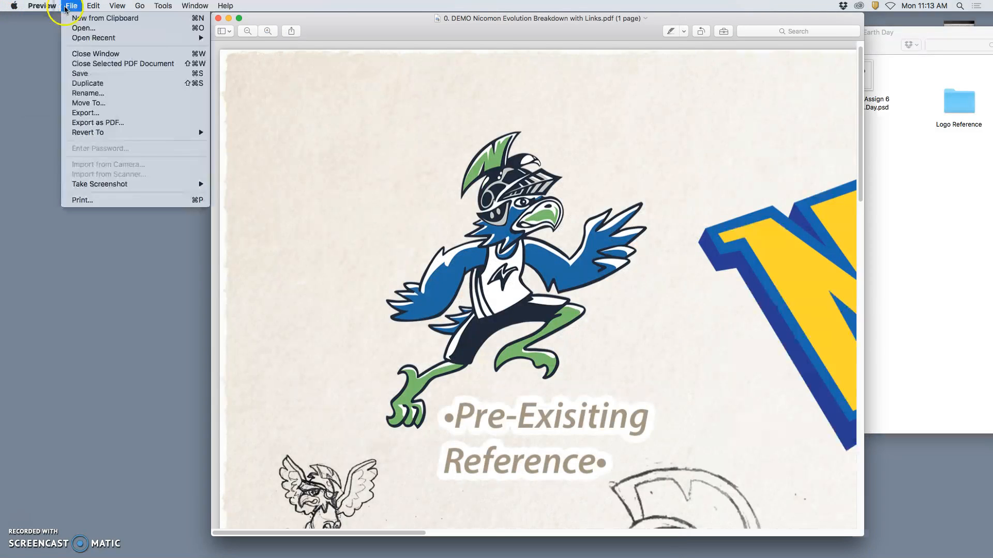
{"action": "mouse_move", "coordinate": [71, 6]}
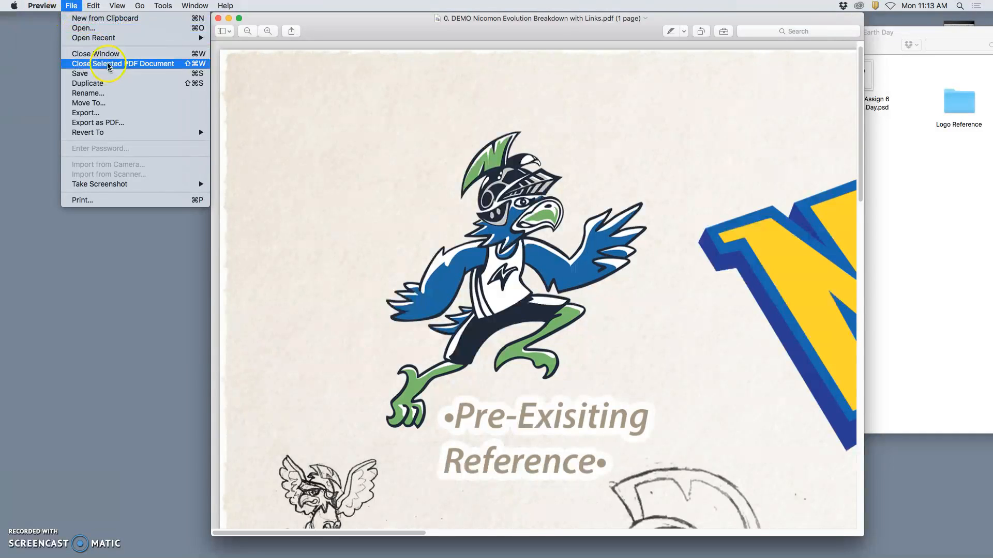
{"action": "left_click", "coordinate": [105, 20]}
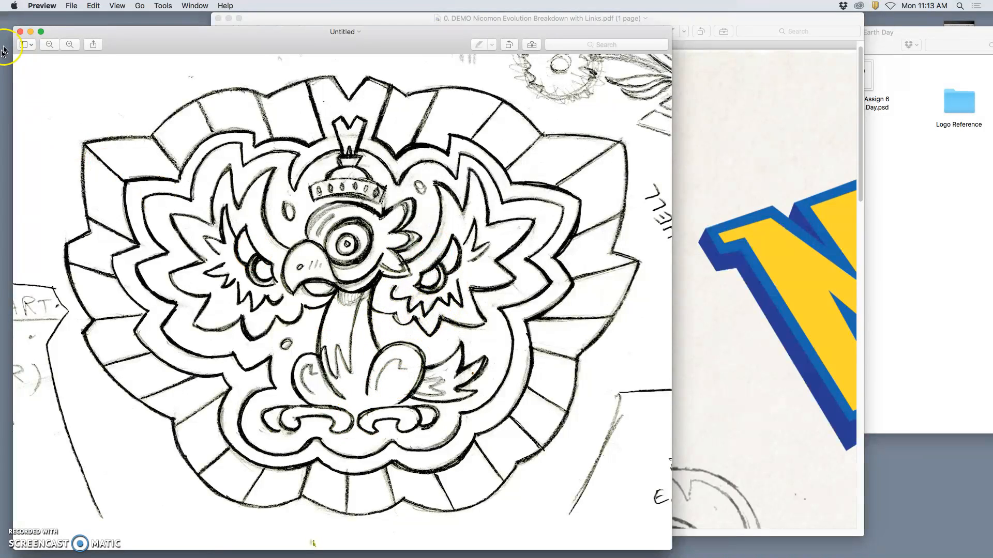
Select the entire new badge image and switch to Photoshop
{"action": "key", "text": "super+a"}
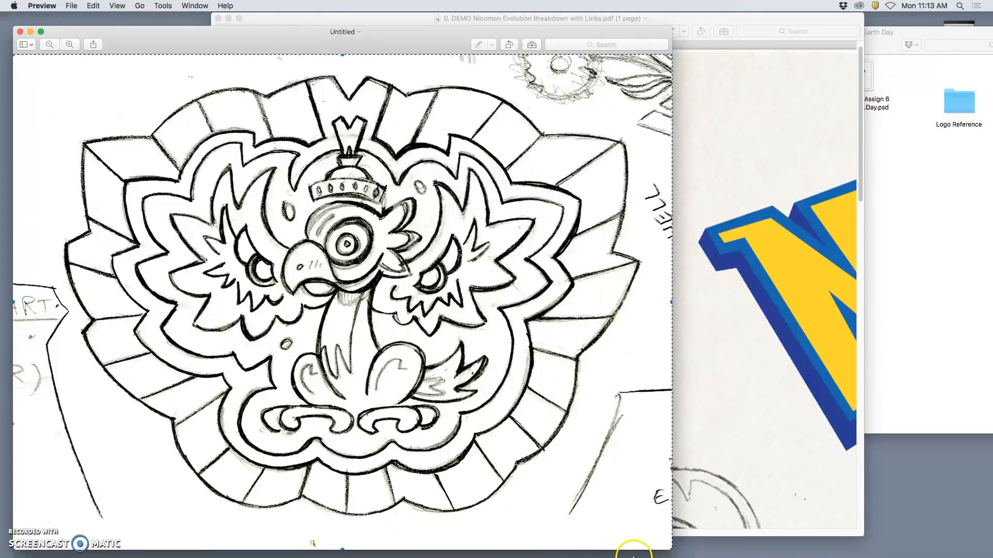
{"action": "mouse_move", "coordinate": [633, 557]}
{"action": "left_click", "coordinate": [292, 537]}
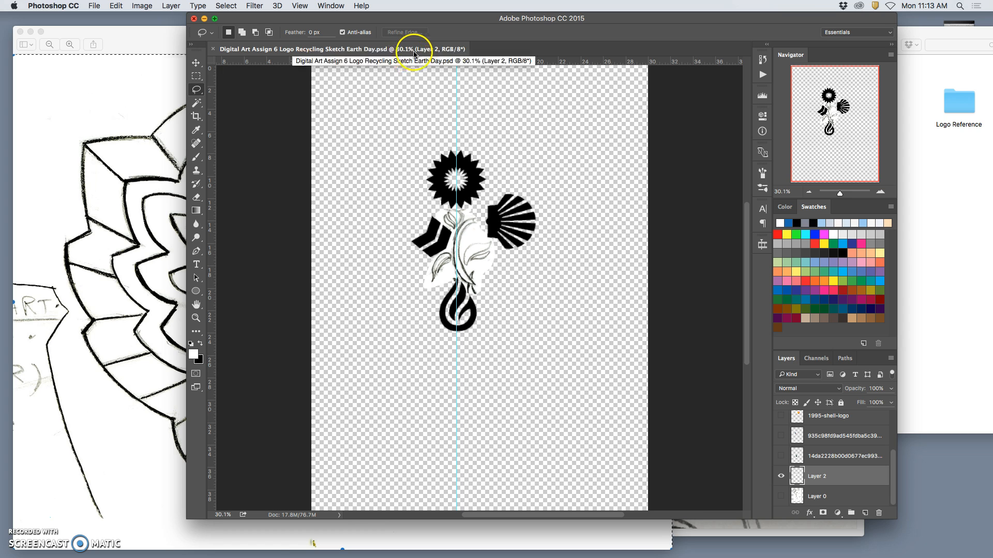
Create a 1729 x 1301 pixel Clipboard document named "Achievement Badge Sketch 2" and paste the badge sketch into it
{"action": "left_click", "coordinate": [95, 6]}
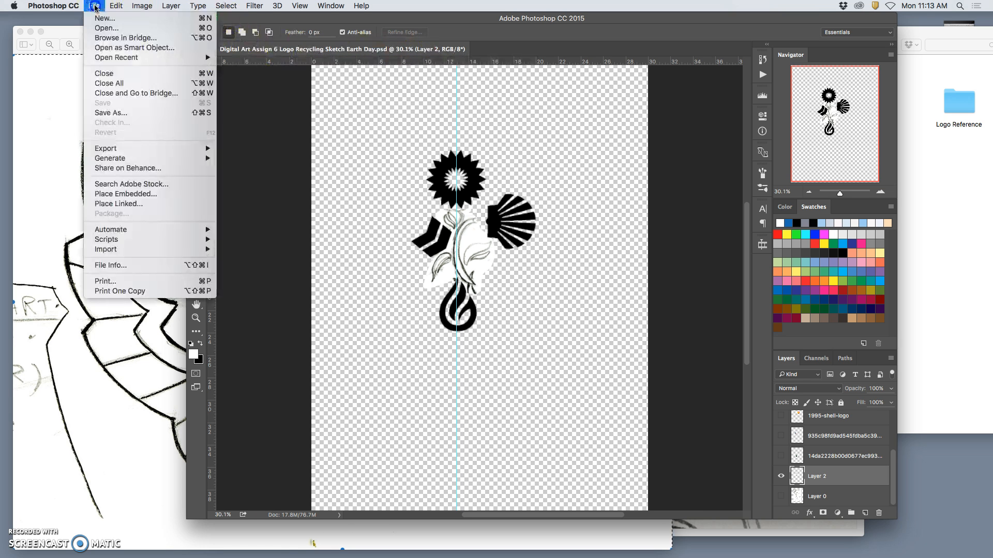
{"action": "left_click", "coordinate": [105, 18]}
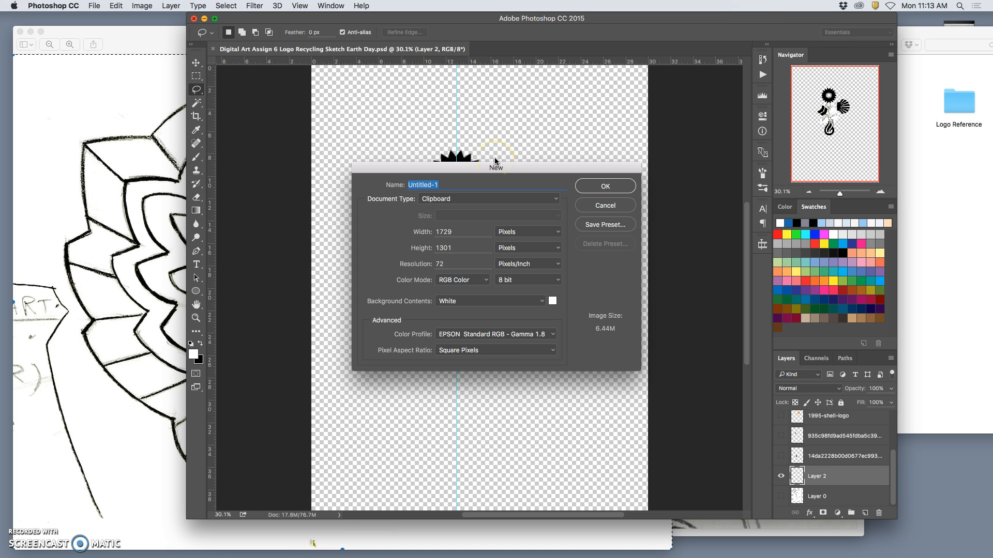
{"action": "type", "text": "Logo Sketch 2"}
{"action": "left_click", "coordinate": [394, 186]}
{"action": "left_click_drag", "start_coordinate": [421, 185], "coordinate": [393, 182]}
{"action": "type", "text": "Achievement Badge"}
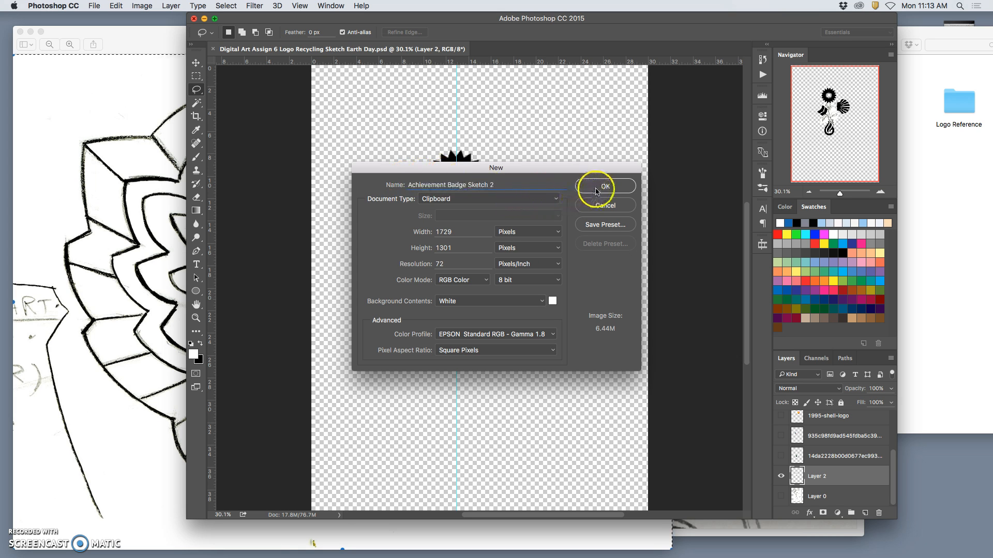
{"action": "left_click", "coordinate": [596, 190]}
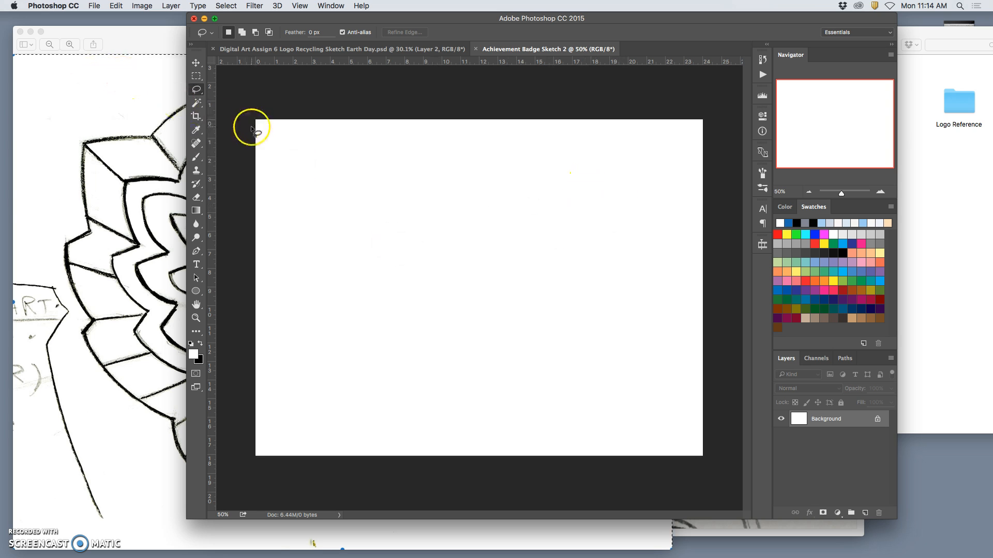
{"action": "key", "text": "super+v"}
Close the untitled badge image without saving it, and close the Nicomon breakdown PDF
{"action": "left_click", "coordinate": [19, 33]}
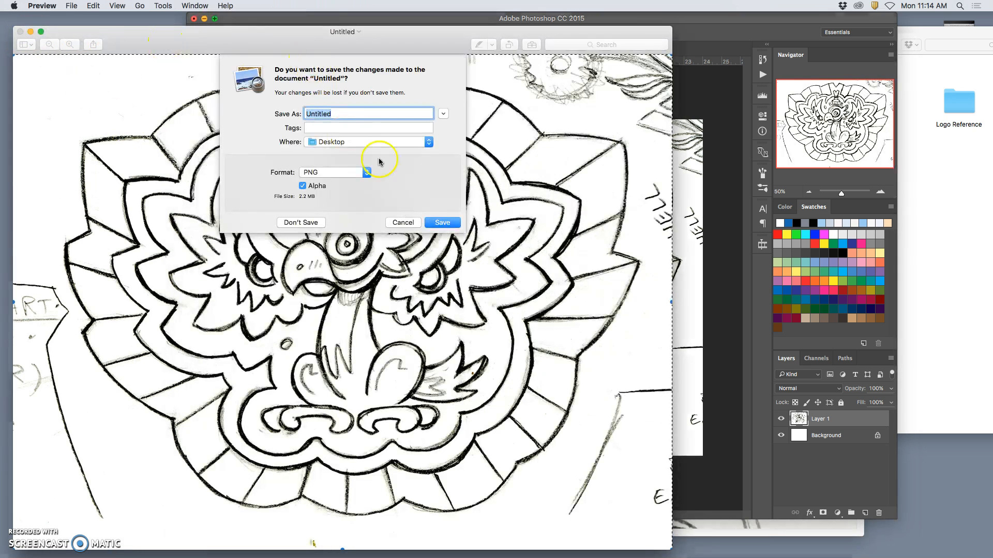
{"action": "left_click", "coordinate": [407, 230]}
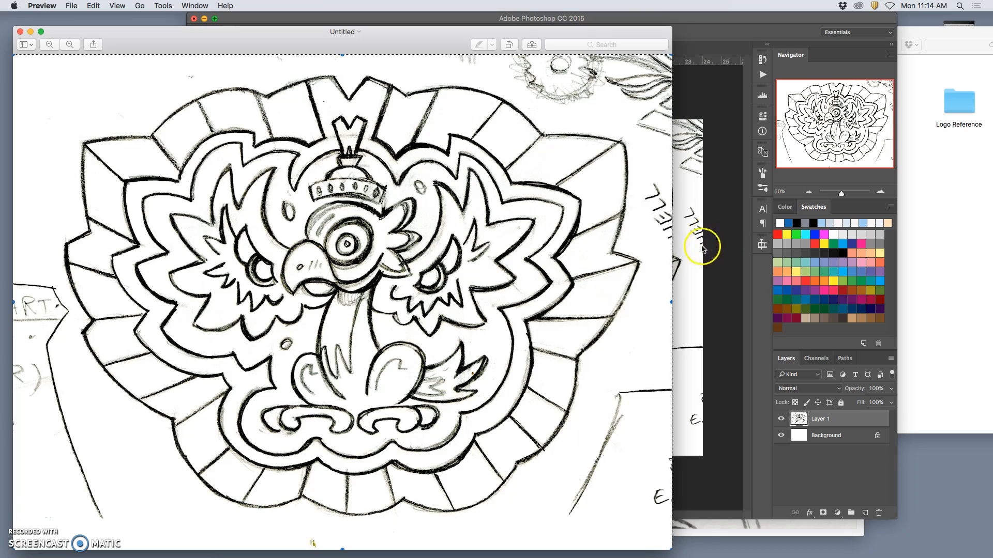
{"action": "left_click", "coordinate": [705, 244]}
{"action": "left_click", "coordinate": [19, 32]}
{"action": "left_click", "coordinate": [334, 231]}
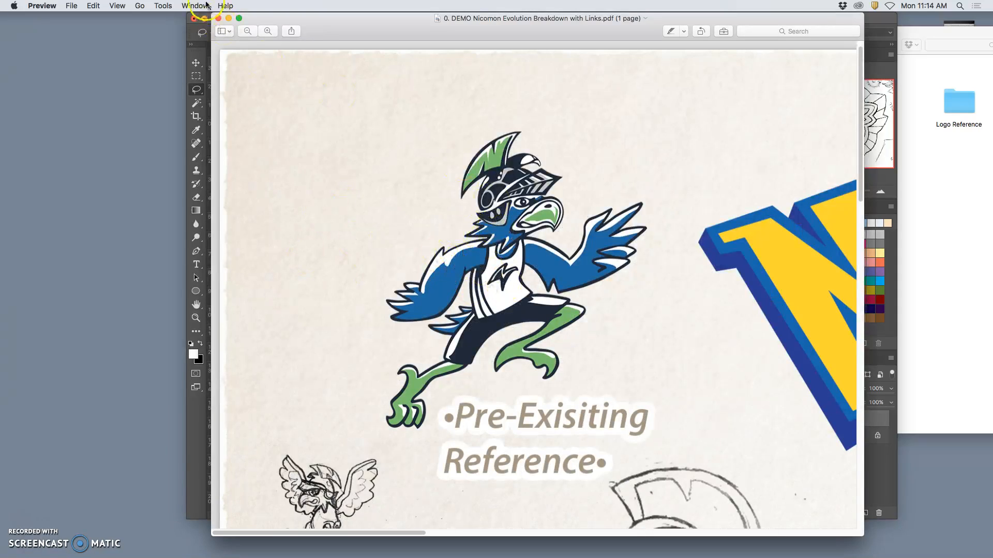
{"action": "left_click", "coordinate": [218, 18]}
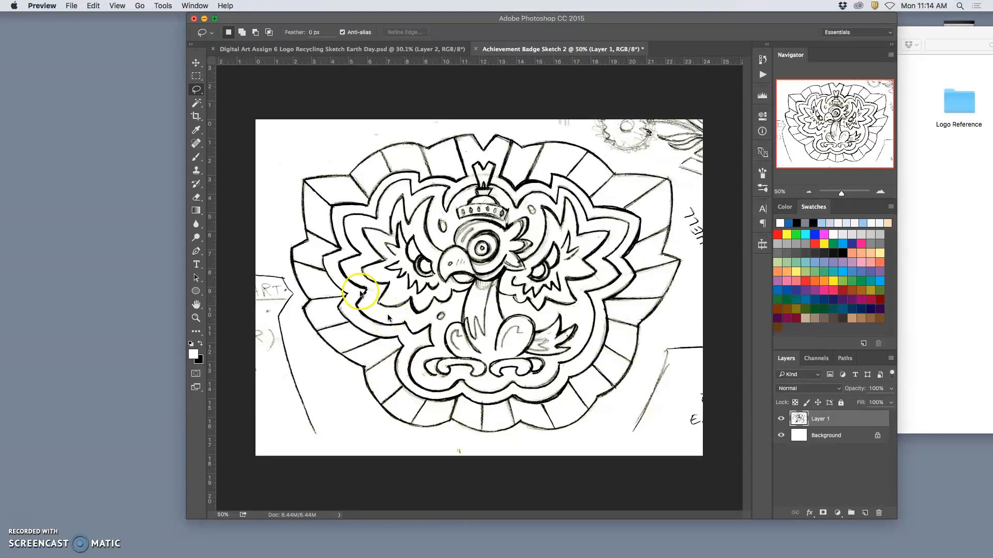
Place a vertical guide through the centre of the badge's middle eye and duplicate the sketch layer
{"action": "left_click", "coordinate": [226, 222]}
{"action": "left_click_drag", "start_coordinate": [211, 231], "coordinate": [483, 247]}
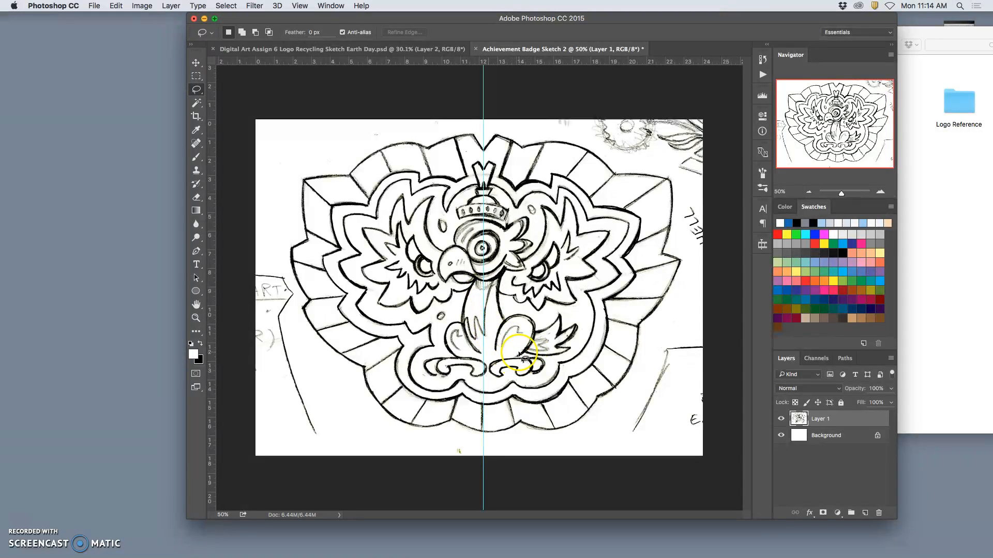
{"action": "key", "text": "ctrl+j"}
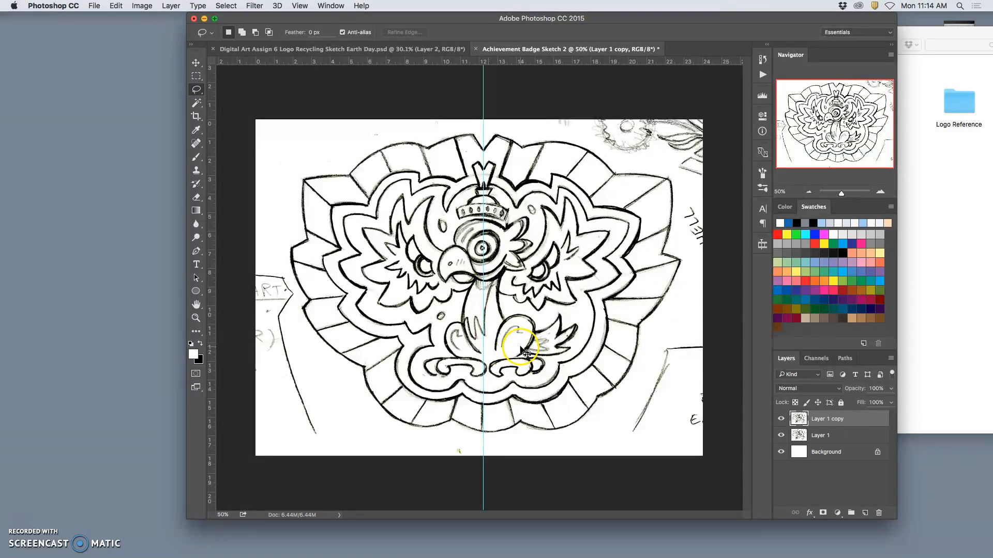
Distort the duplicated sketch by pulling its right corners and upper-left corner inward, and shift it slightly right toward the vertical guide
{"action": "key", "text": "ctrl+t"}
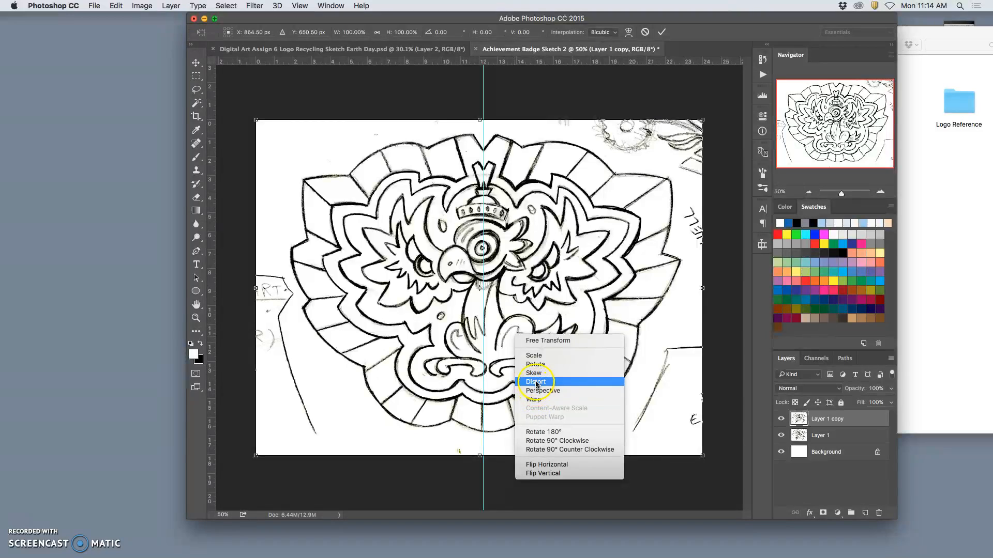
{"action": "left_click", "coordinate": [529, 384]}
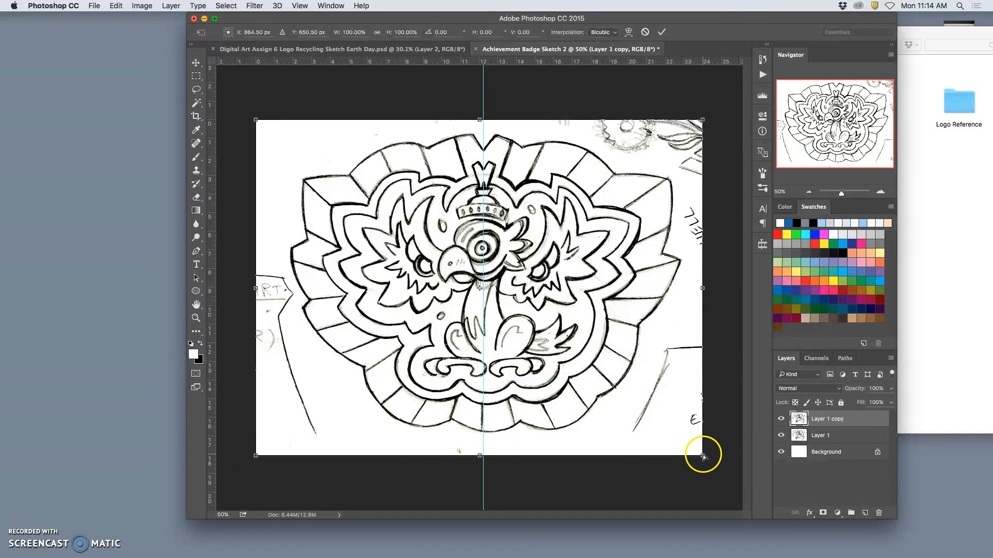
{"action": "left_click_drag", "start_coordinate": [698, 454], "coordinate": [689, 454]}
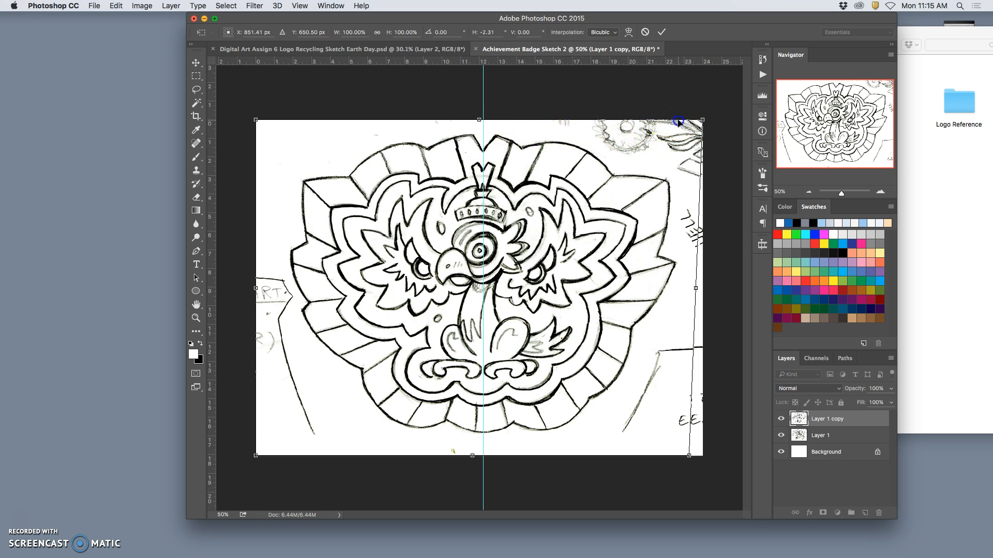
{"action": "left_click_drag", "start_coordinate": [699, 117], "coordinate": [696, 115]}
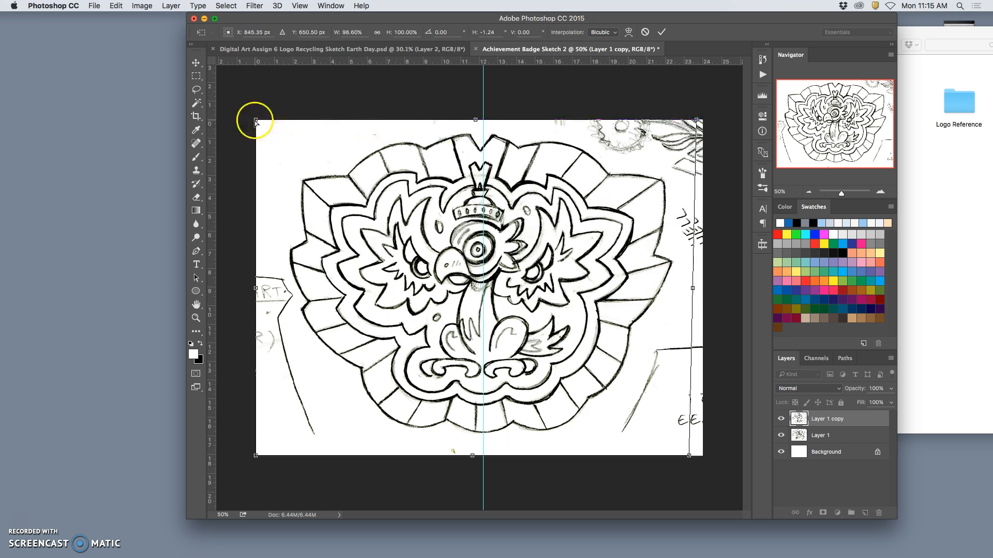
{"action": "left_click_drag", "start_coordinate": [257, 123], "coordinate": [262, 124]}
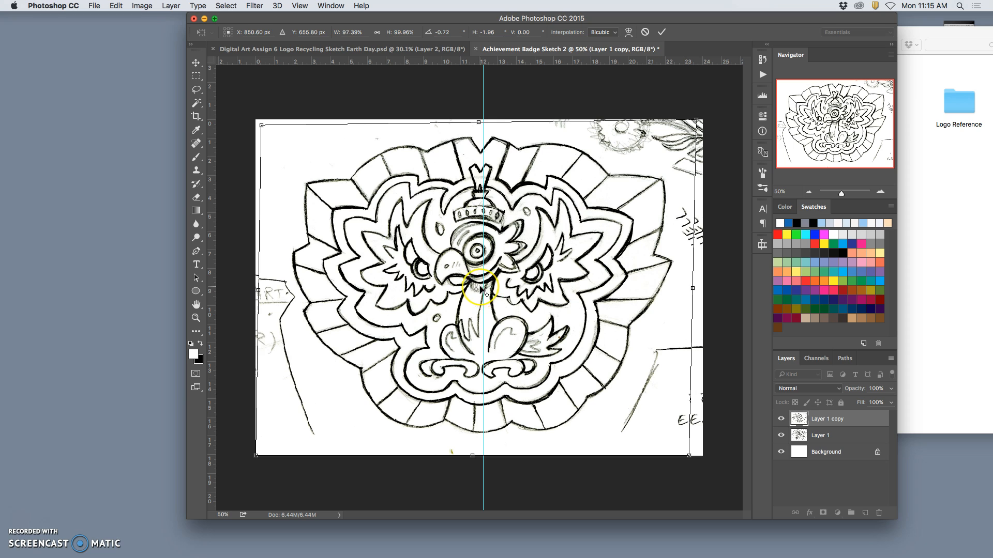
{"action": "left_click_drag", "start_coordinate": [482, 290], "coordinate": [482, 291]}
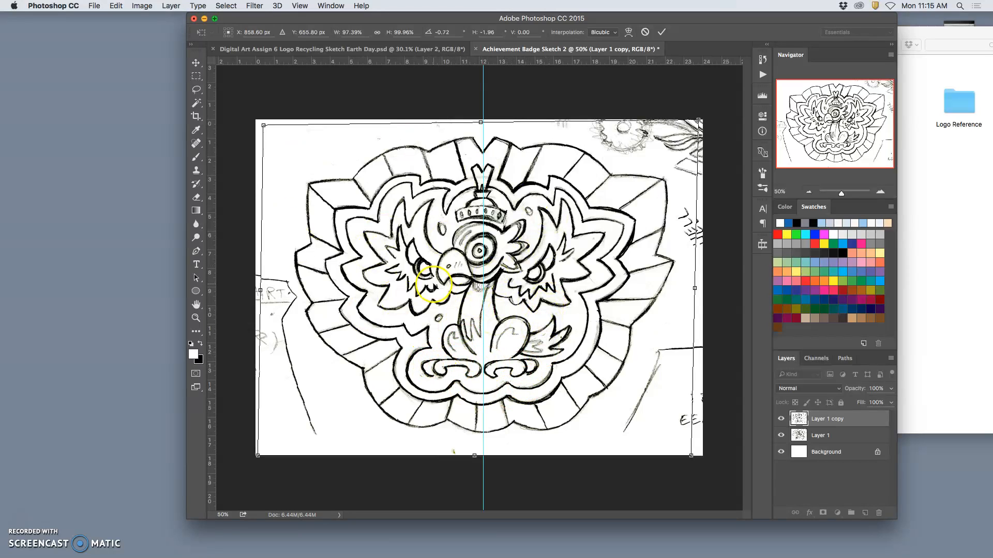
Add a horizontal guide at about 3 in across the badge's upper points and distort the upper-right and lower-left corners to level the sketch
{"action": "left_click_drag", "start_coordinate": [492, 61], "coordinate": [485, 179]}
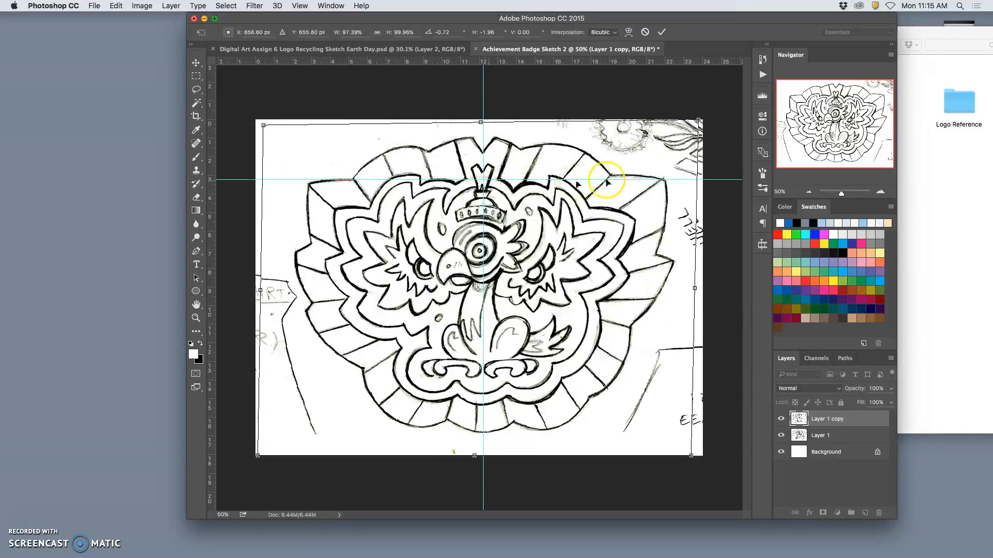
{"action": "left_click_drag", "start_coordinate": [697, 121], "coordinate": [697, 125]}
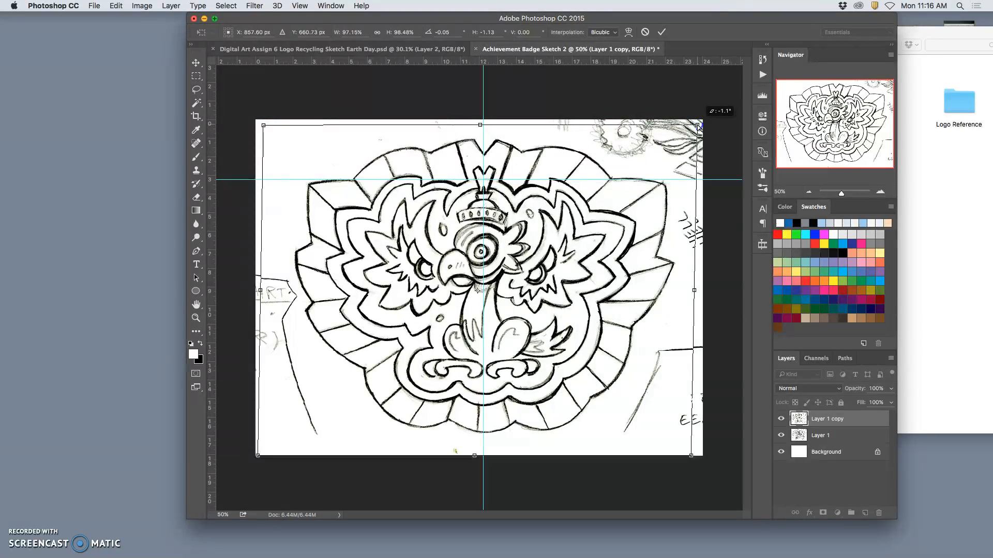
{"action": "left_click_drag", "start_coordinate": [697, 125], "coordinate": [697, 126]}
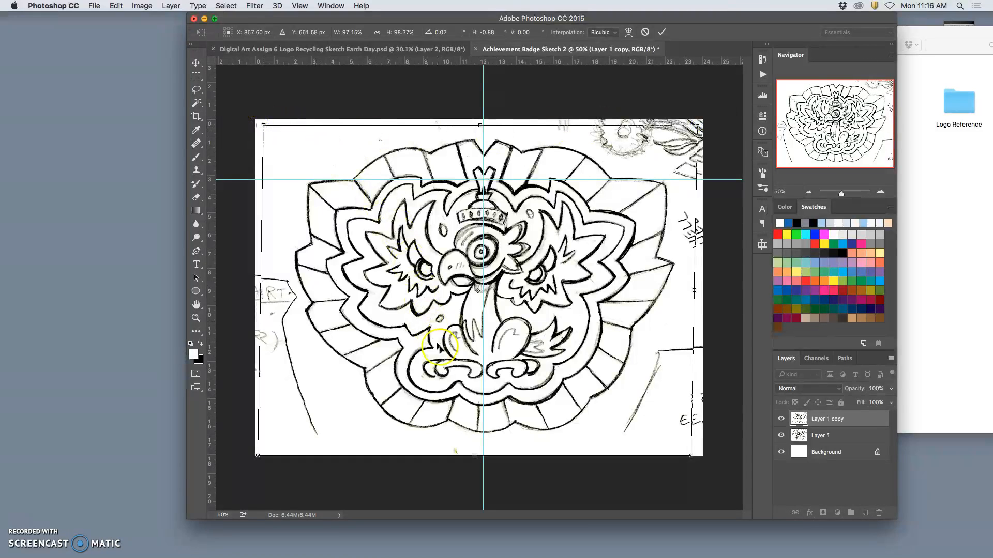
{"action": "left_click_drag", "start_coordinate": [258, 456], "coordinate": [262, 456]}
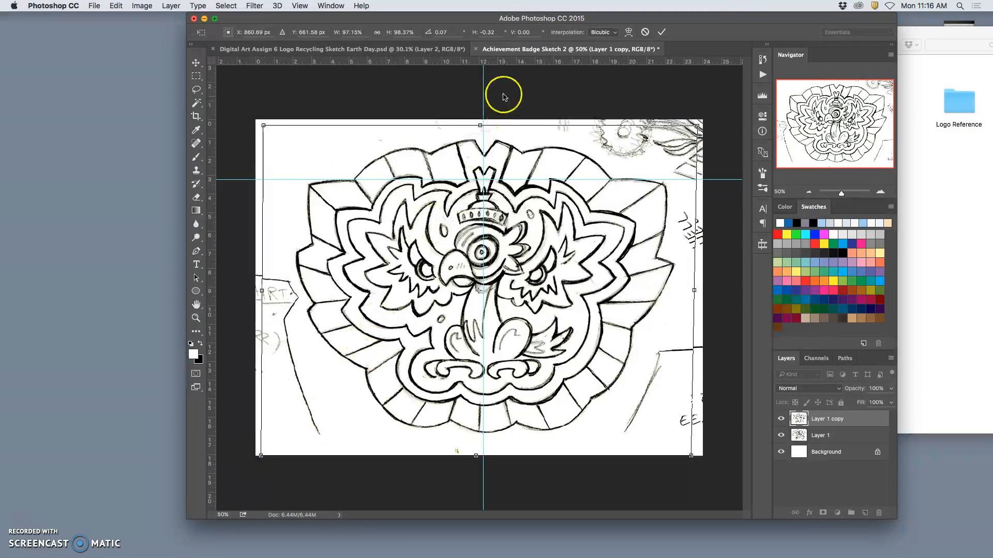
Add a horizontal guide at about 9.195 in through the middle of the badge and apply the distortion, comparing it with the original layer
{"action": "left_click_drag", "start_coordinate": [496, 62], "coordinate": [481, 292]}
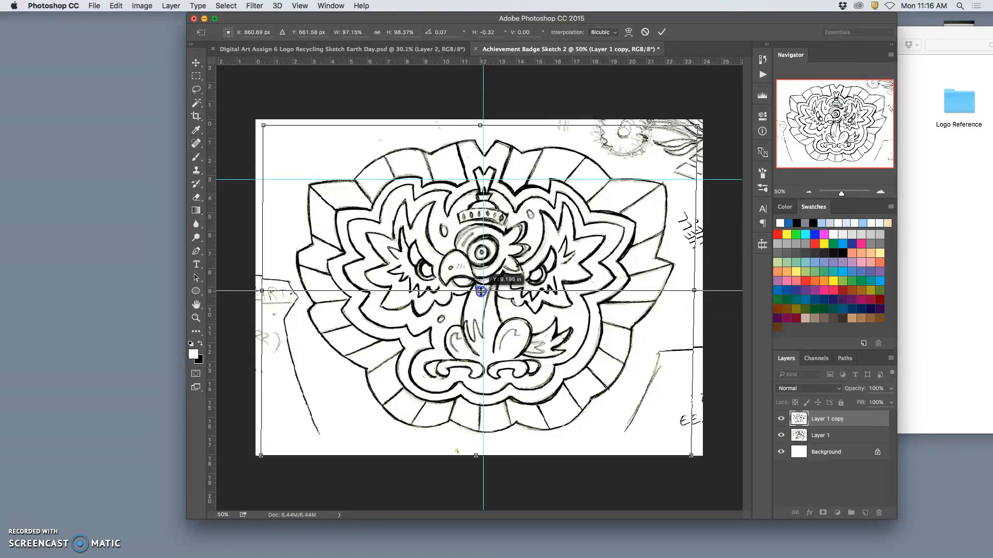
{"action": "left_click_drag", "start_coordinate": [481, 291], "coordinate": [481, 292]}
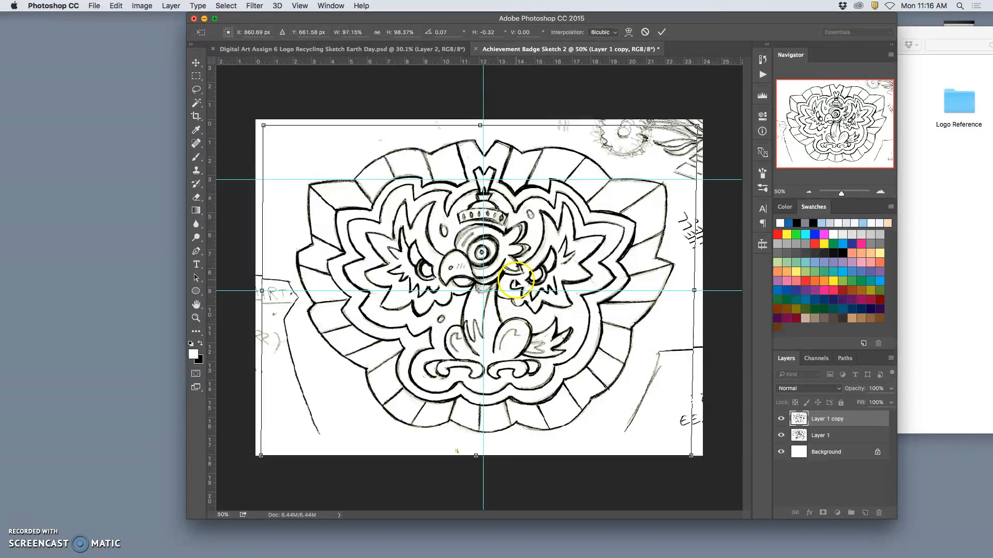
{"action": "key", "text": "Return"}
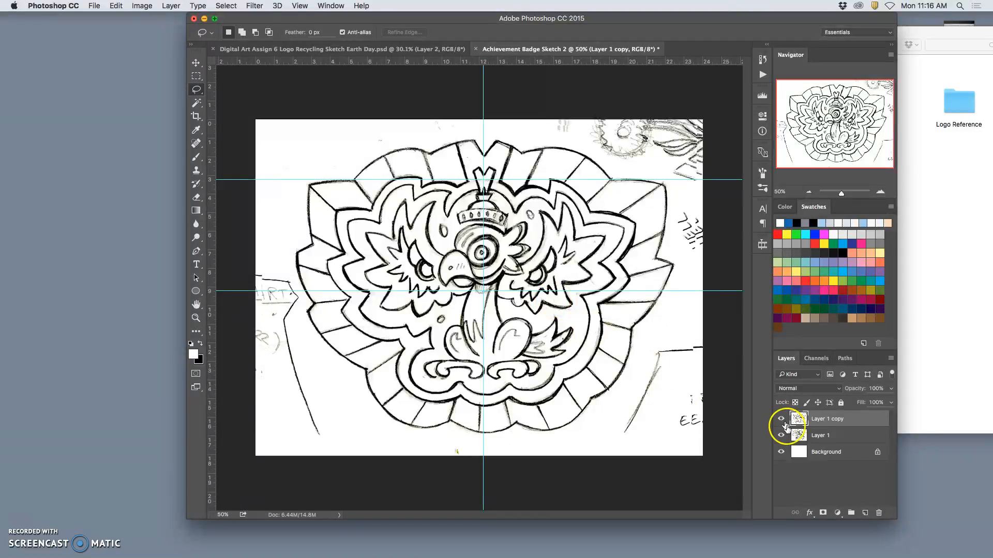
{"action": "left_click", "coordinate": [782, 420]}
{"action": "left_click", "coordinate": [781, 419]}
{"action": "left_click", "coordinate": [781, 419]}
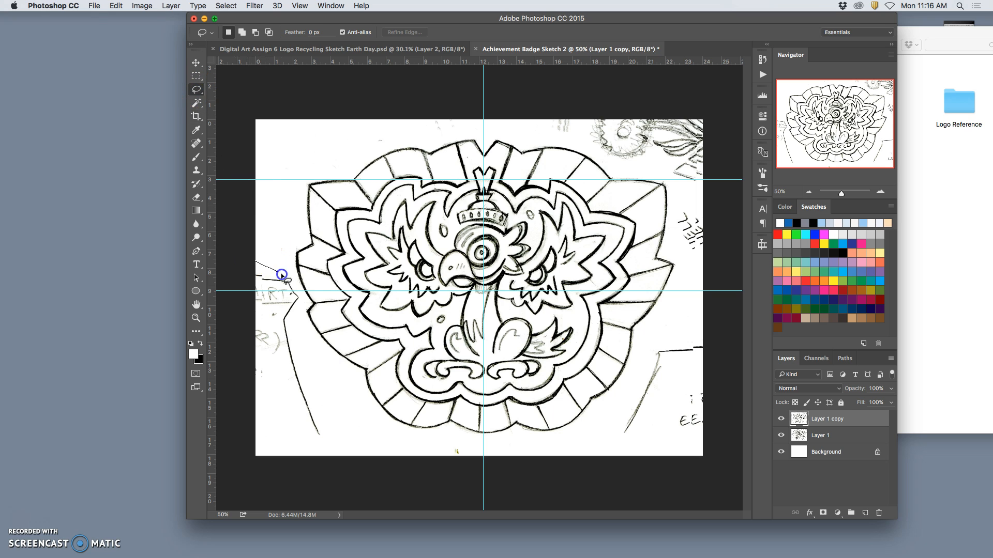
Lasso the stray lettering and lines beside the badge's lower-left side and fill the selection with white
{"action": "left_click_drag", "start_coordinate": [323, 470], "coordinate": [215, 288]}
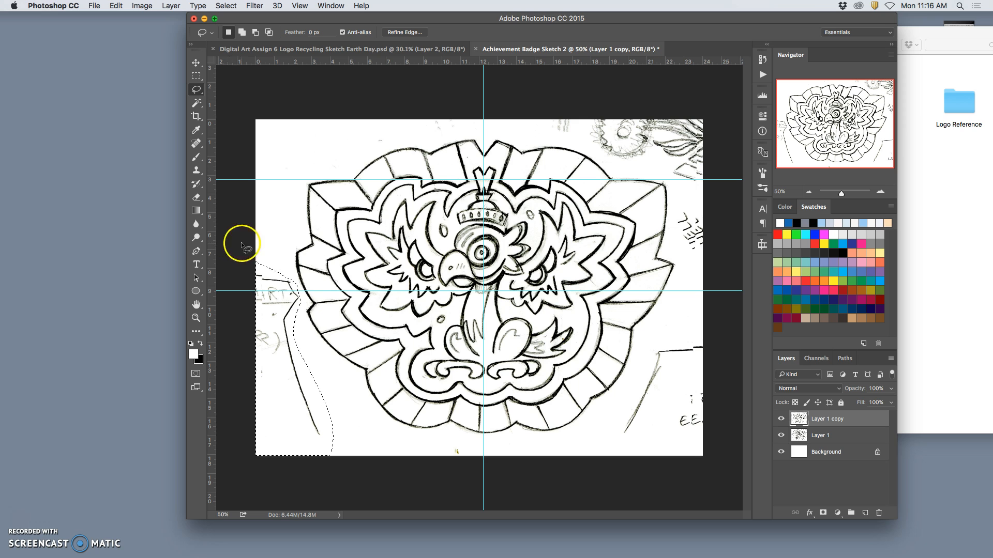
{"action": "left_click", "coordinate": [116, 6]}
{"action": "left_click", "coordinate": [124, 160]}
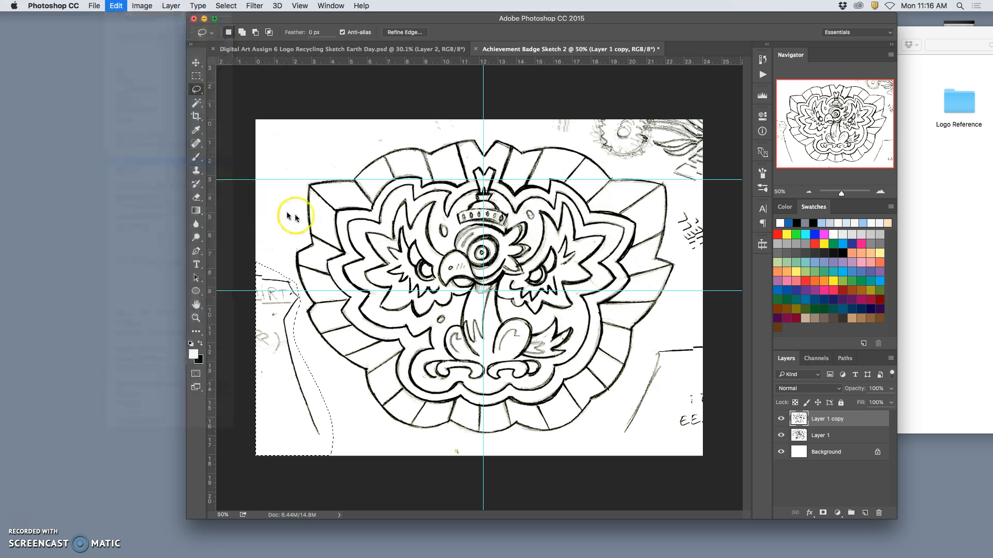
{"action": "left_click", "coordinate": [567, 219]}
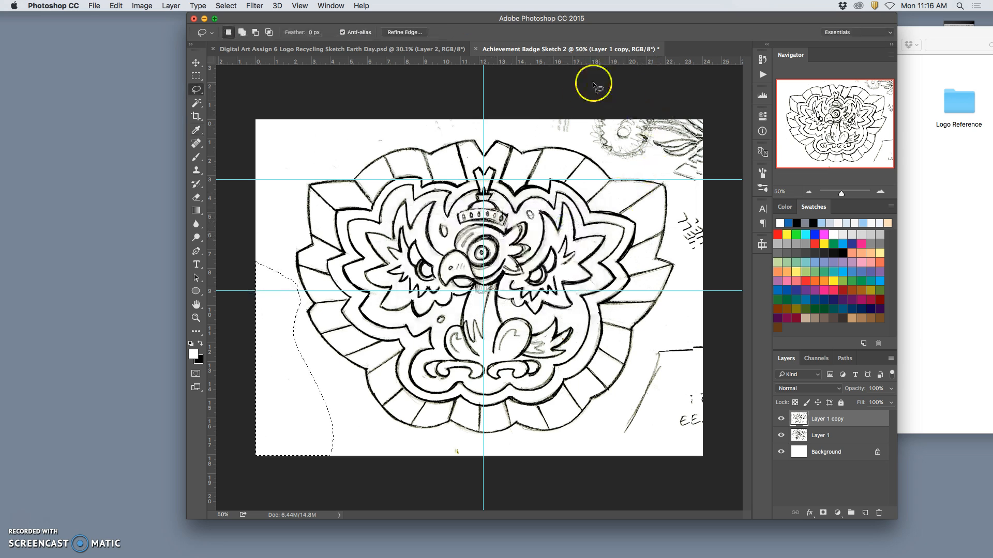
Lasso the stray marks above, to the right of and below the badge, fill them with white at 100% opacity, and deselect
{"action": "mouse_move", "coordinate": [484, 121]}
{"action": "left_mouse_down"}
{"action": "mouse_move", "coordinate": [319, 153]}
{"action": "mouse_move", "coordinate": [458, 20]}
{"action": "mouse_move", "coordinate": [650, 44]}
{"action": "mouse_move", "coordinate": [732, 276]}
{"action": "mouse_move", "coordinate": [709, 470]}
{"action": "left_mouse_up"}
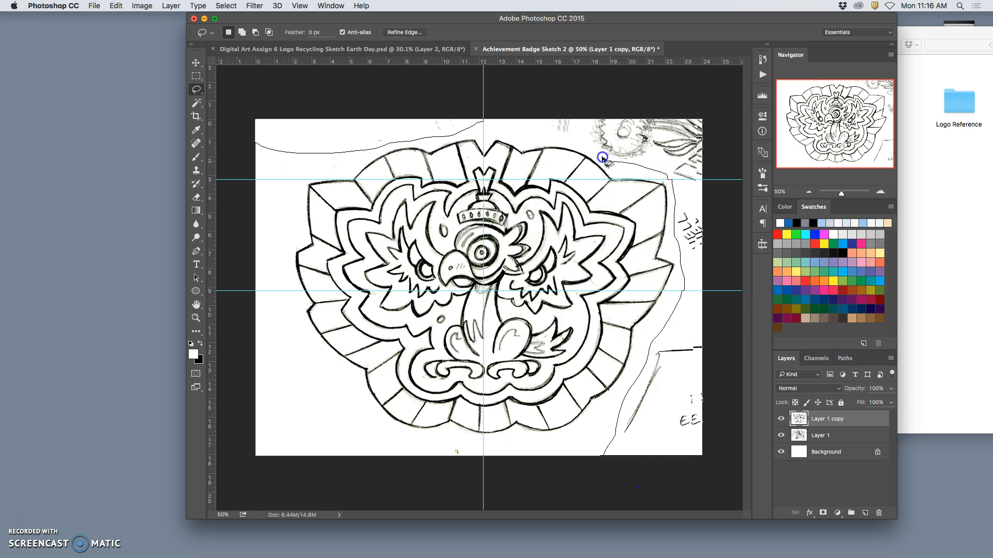
{"action": "left_click_drag", "start_coordinate": [488, 124], "coordinate": [484, 123]}
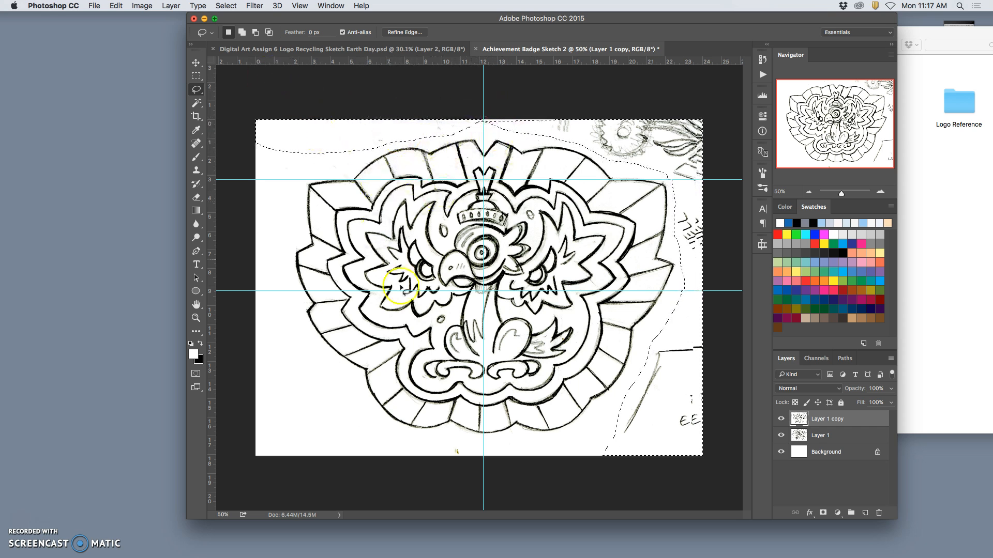
{"action": "key", "text": "shift"}
{"action": "mouse_move", "coordinate": [474, 447]}
{"action": "left_mouse_down"}
{"action": "mouse_move", "coordinate": [438, 457]}
{"action": "mouse_move", "coordinate": [473, 454]}
{"action": "left_mouse_up"}
{"action": "left_click", "coordinate": [171, 6]}
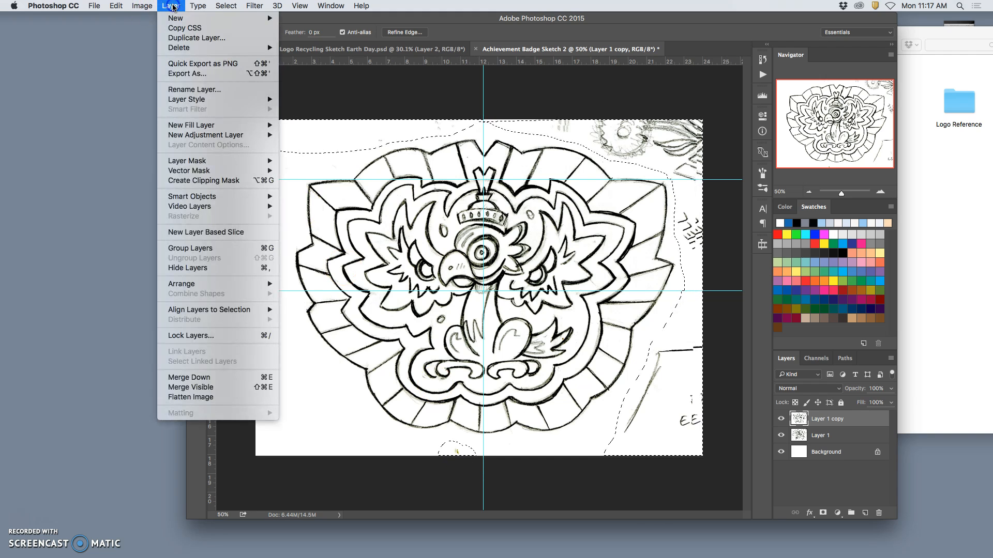
{"action": "left_click", "coordinate": [136, 160]}
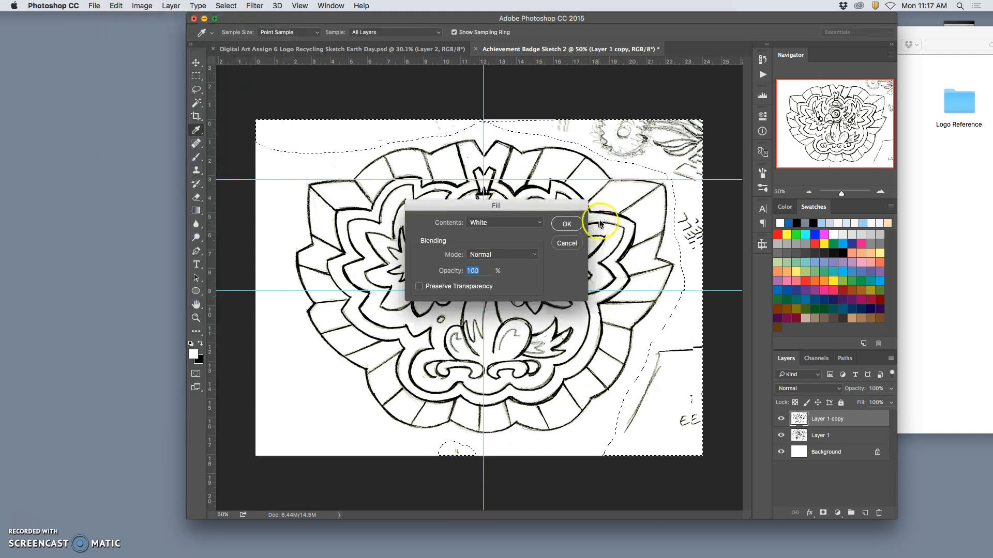
{"action": "left_click", "coordinate": [569, 223]}
{"action": "key", "text": "super+d"}
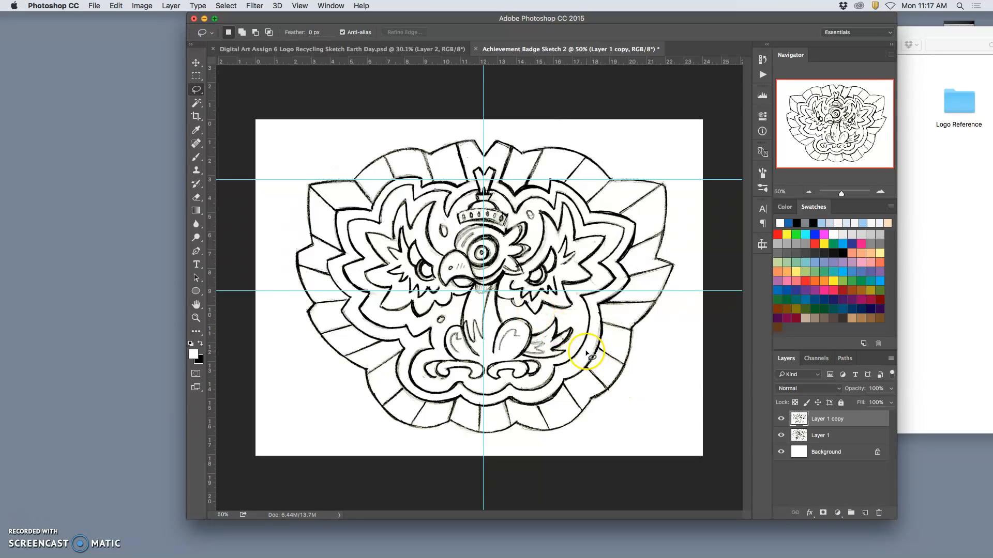
Darken the badge line work with a Levels adjustment using input levels 69, 1.61 and 242
{"action": "scroll", "coordinate": [588, 354], "scroll_direction": "up", "scroll_amount": 10}
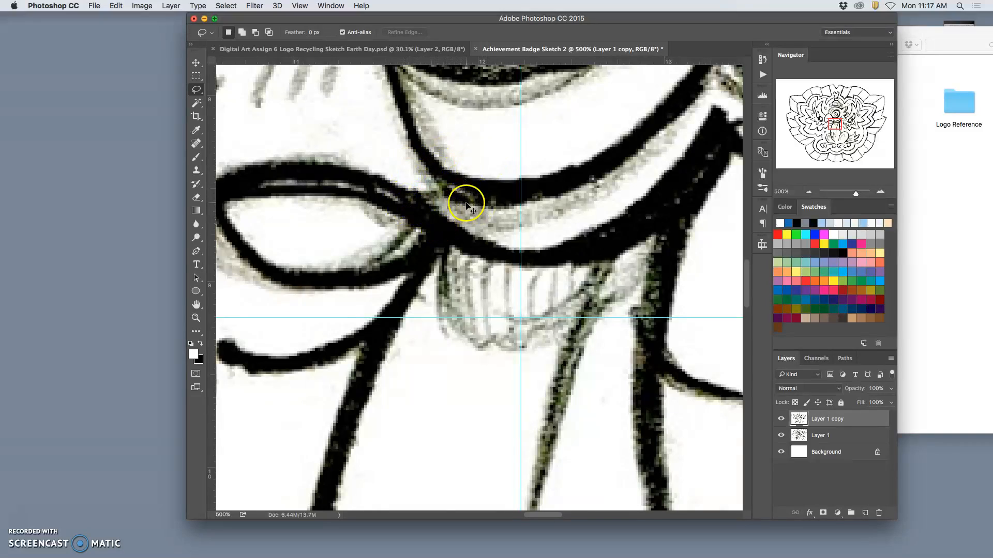
{"action": "key", "text": "super+minus"}
{"action": "key", "text": "super+minus"}
{"action": "key", "text": "super+minus"}
{"action": "key", "text": "super+minus"}
{"action": "key", "text": "super+minus"}
{"action": "key", "text": "super+minus"}
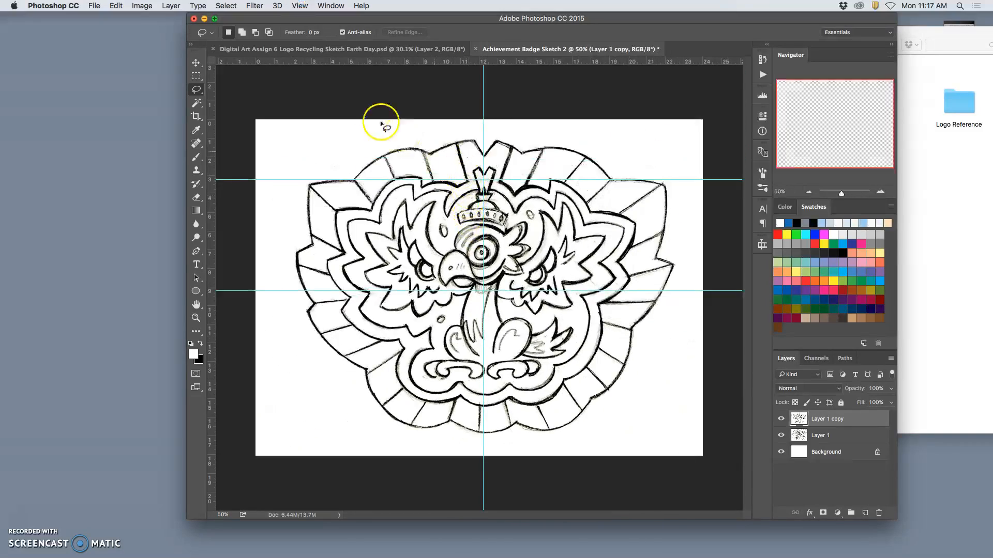
{"action": "left_click", "coordinate": [140, 6]}
{"action": "mouse_move", "coordinate": [155, 36]}
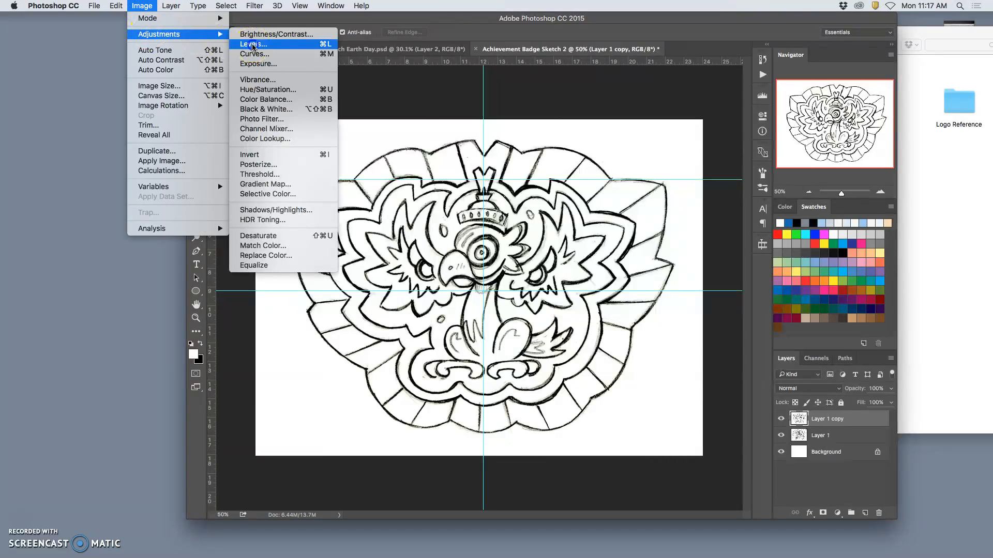
{"action": "left_click", "coordinate": [251, 48]}
{"action": "mouse_move", "coordinate": [809, 263]}
{"action": "left_mouse_down"}
{"action": "mouse_move", "coordinate": [822, 262]}
{"action": "mouse_move", "coordinate": [746, 265]}
{"action": "mouse_move", "coordinate": [780, 266]}
{"action": "mouse_move", "coordinate": [769, 266]}
{"action": "left_mouse_up"}
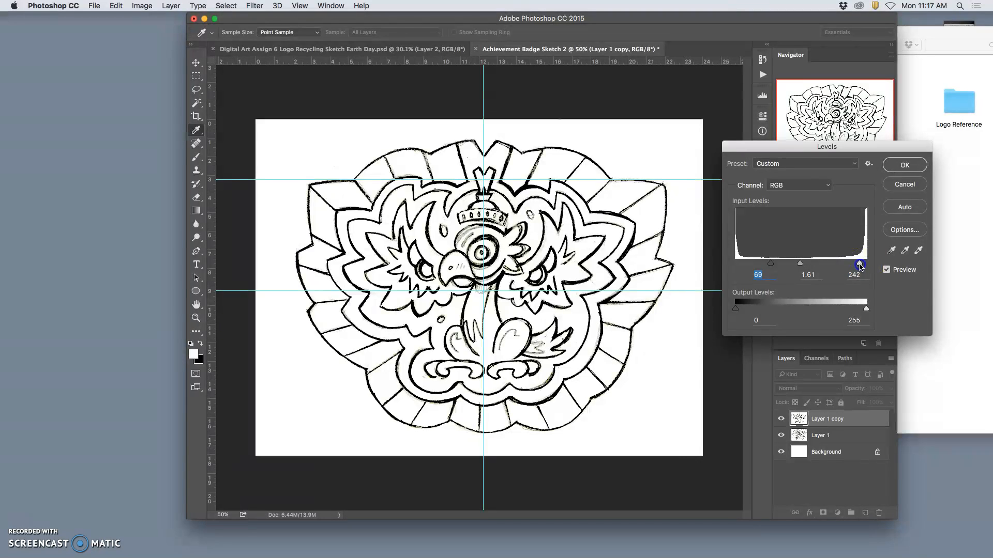
{"action": "left_click", "coordinate": [904, 165]}
{"action": "key", "text": "l"}
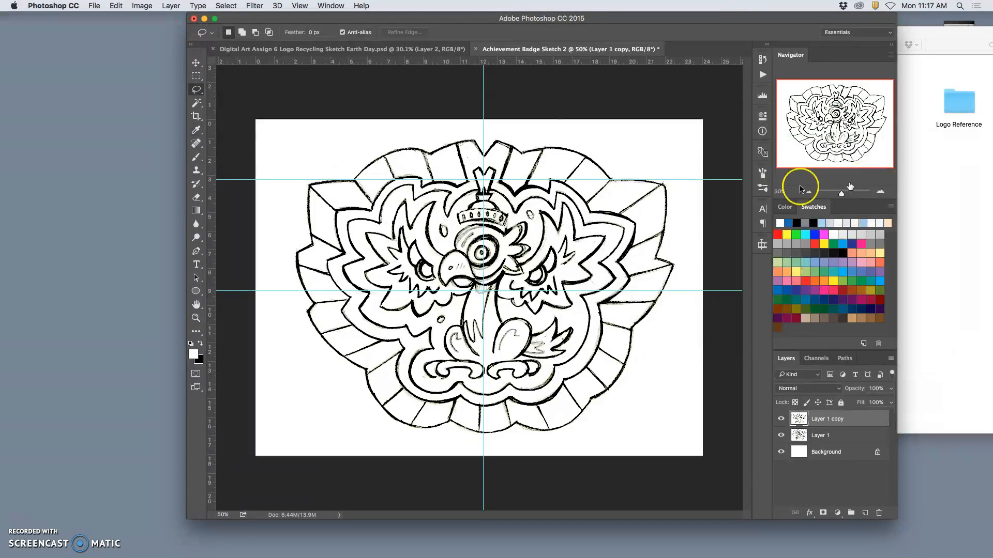
Compare the badge before and after the Levels adjustment and examine the line work beneath the beak up close
{"action": "key", "text": "super+z"}
{"action": "key", "text": "super+z"}
{"action": "key", "text": "super+z"}
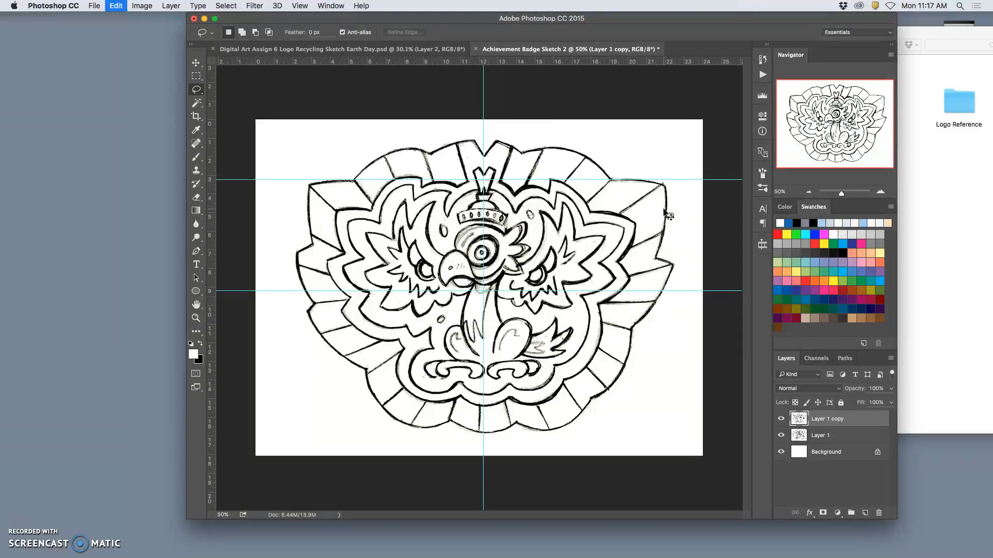
{"action": "key", "text": "super+plus"}
{"action": "key", "text": "super+plus"}
{"action": "key", "text": "super+plus"}
{"action": "key", "text": "super+plus"}
{"action": "key", "text": "super+plus"}
{"action": "key", "text": "super+plus"}
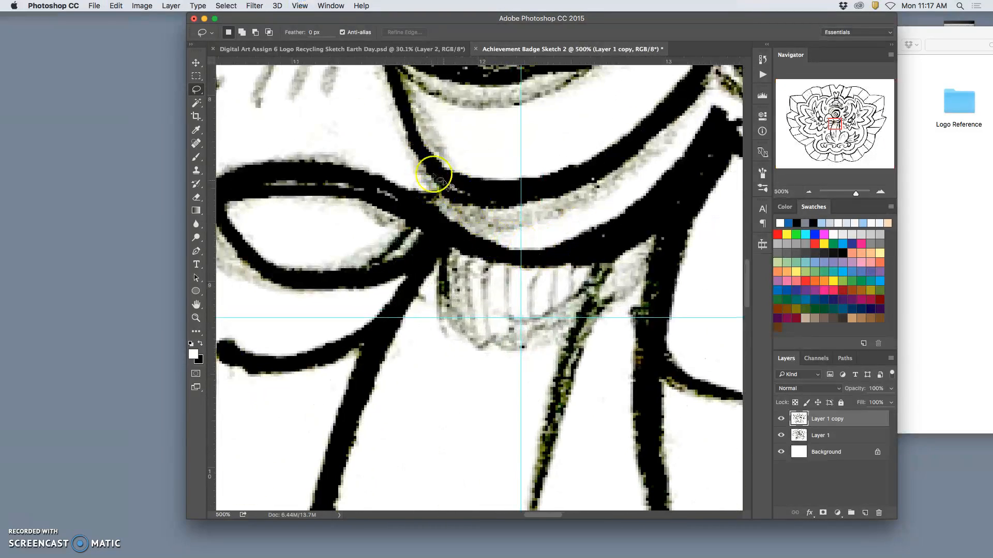
{"action": "key", "text": "super+minus"}
{"action": "key", "text": "super+minus"}
{"action": "key", "text": "super+minus"}
{"action": "key", "text": "super+minus"}
{"action": "key", "text": "super+minus"}
{"action": "key", "text": "super+minus"}
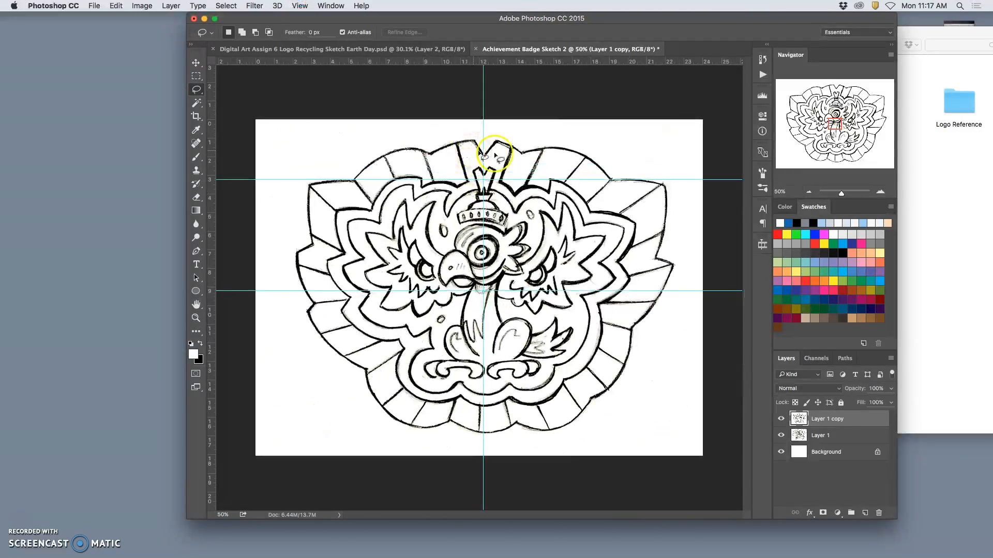
Save a JPEG copy named "Achievement Badge Sketch 2.jpg" in the Assignment #6 Logo Recycling folder
{"action": "left_click", "coordinate": [94, 6]}
{"action": "left_click", "coordinate": [113, 114]}
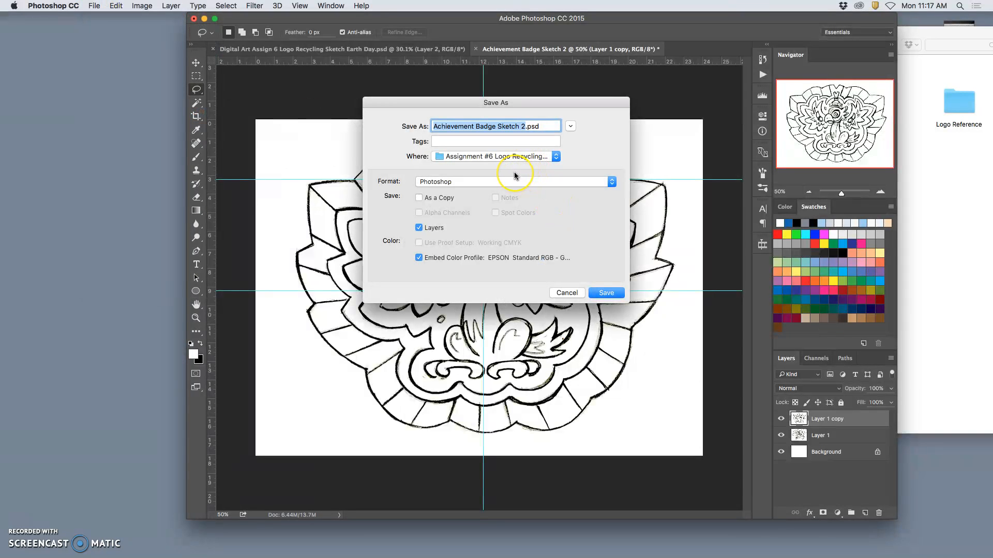
{"action": "left_click_drag", "start_coordinate": [509, 182], "coordinate": [442, 245]}
{"action": "left_click", "coordinate": [567, 293]}
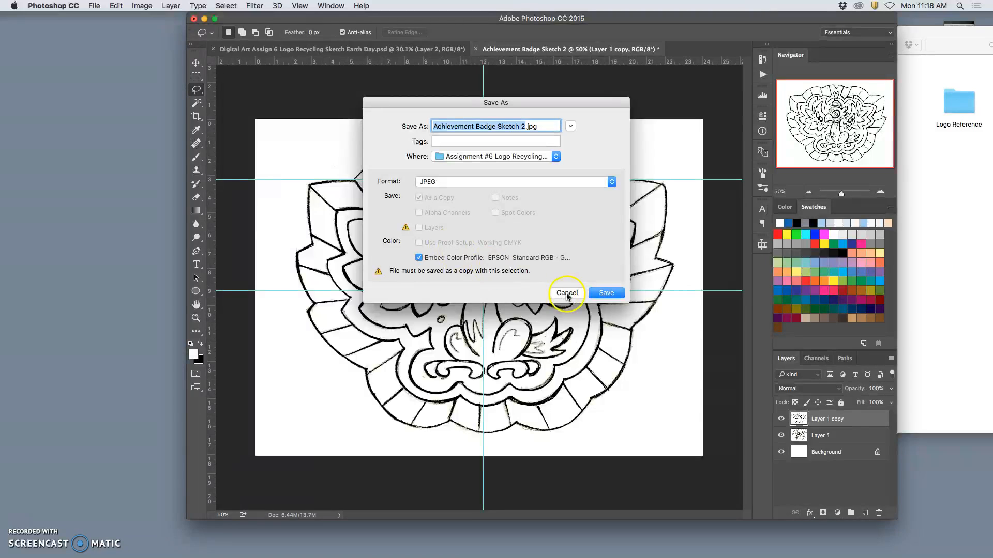
{"action": "left_click", "coordinate": [602, 293]}
{"action": "left_click", "coordinate": [563, 214]}
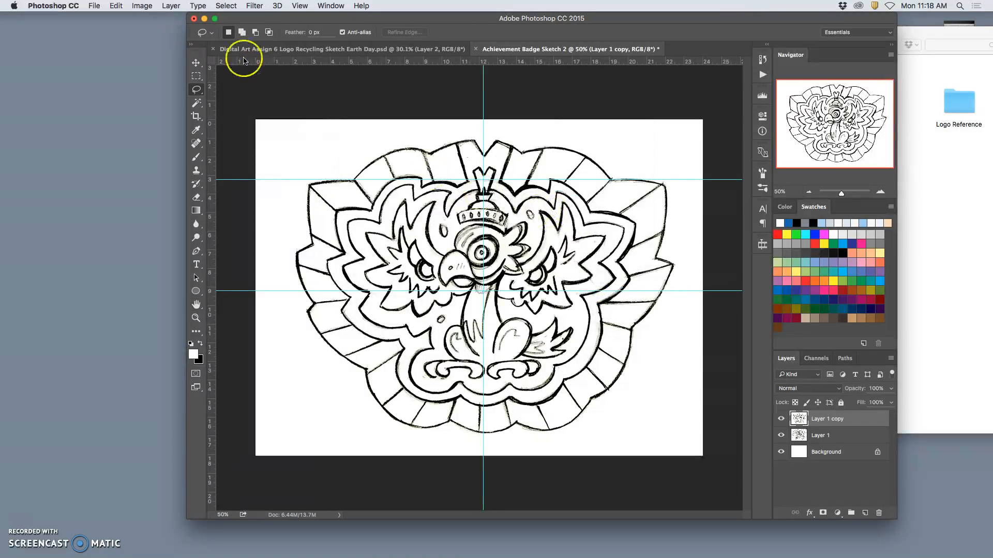
Close the badge document, saving it as "Achievement Badge Sketch 2.psd" in the Assignment #6 Logo Recycling folder
{"action": "left_click", "coordinate": [475, 50]}
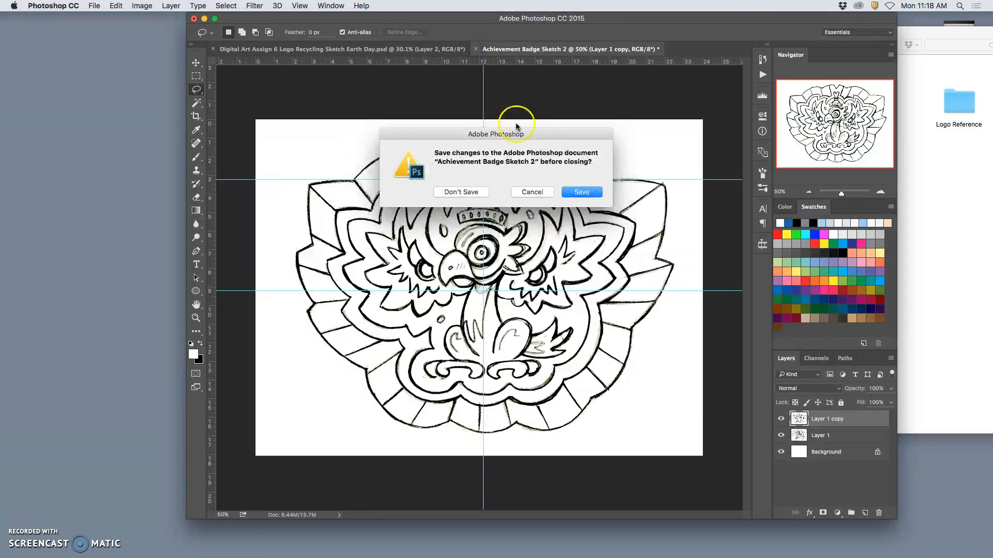
{"action": "left_click", "coordinate": [579, 193]}
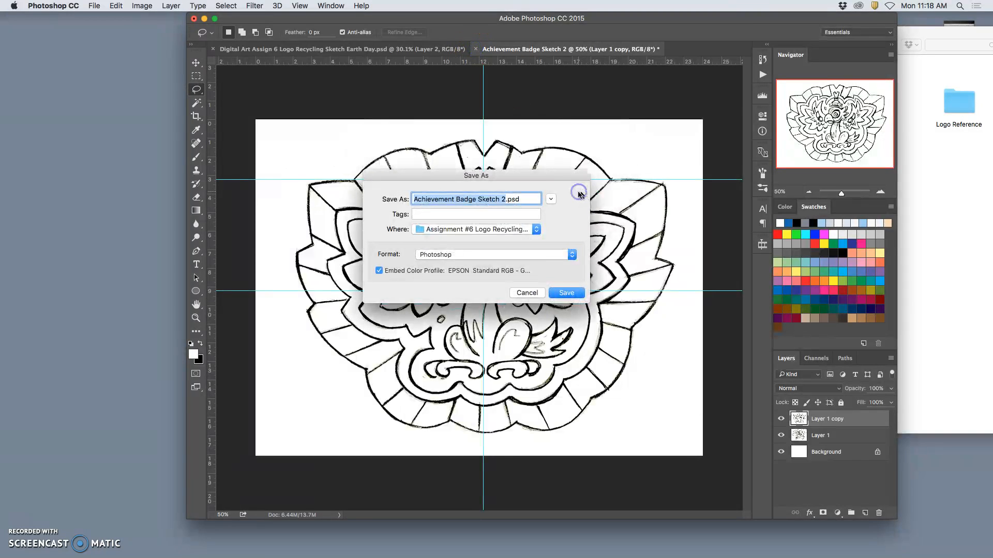
{"action": "left_click", "coordinate": [566, 293]}
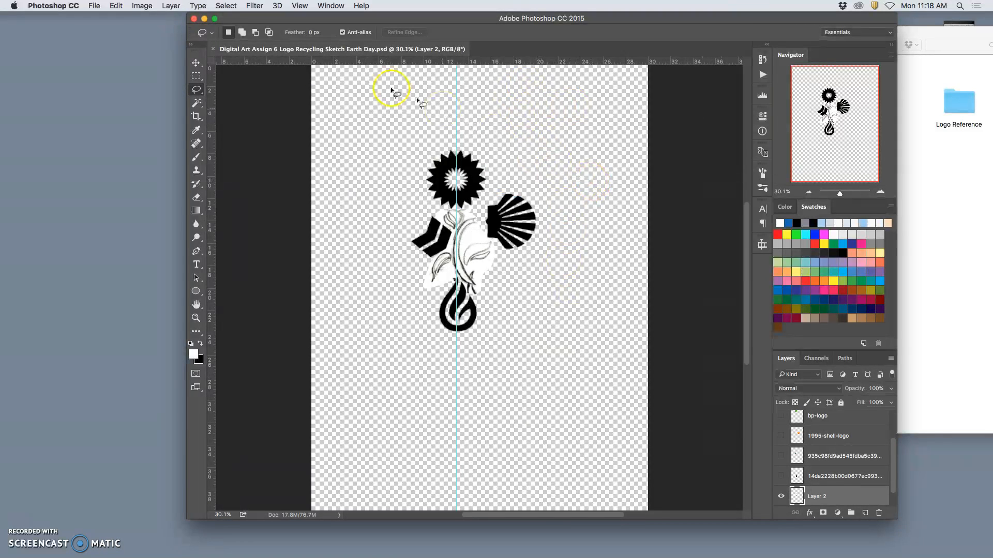
Open "Achievement Badge Sketch 2.jpg" from the Assignment #6 Logo Recycling for Earth Day folder in Adobe Illustrator CC 2015
{"action": "left_click", "coordinate": [204, 19]}
{"action": "left_click", "coordinate": [792, 159]}
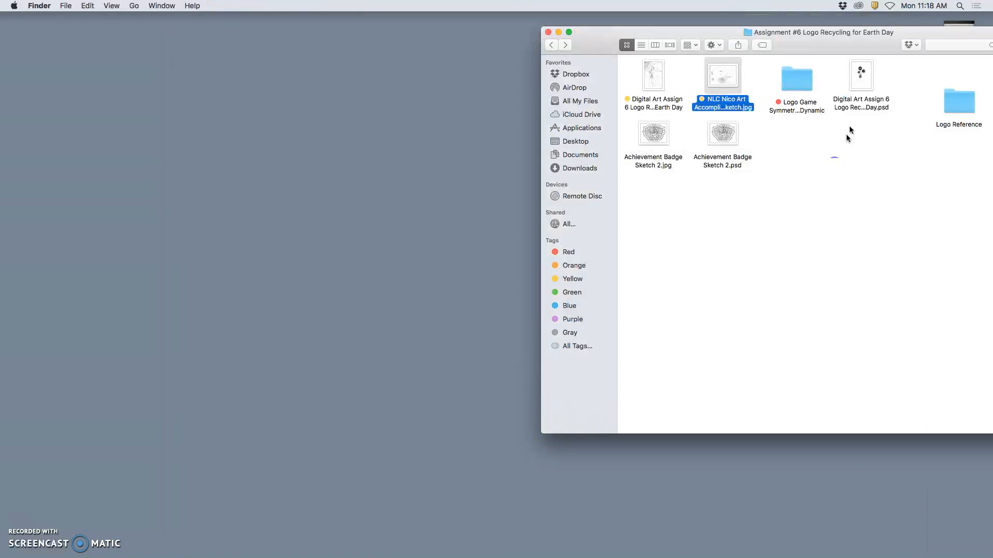
{"action": "left_click_drag", "start_coordinate": [874, 46], "coordinate": [539, 39]}
{"action": "left_click", "coordinate": [537, 187]}
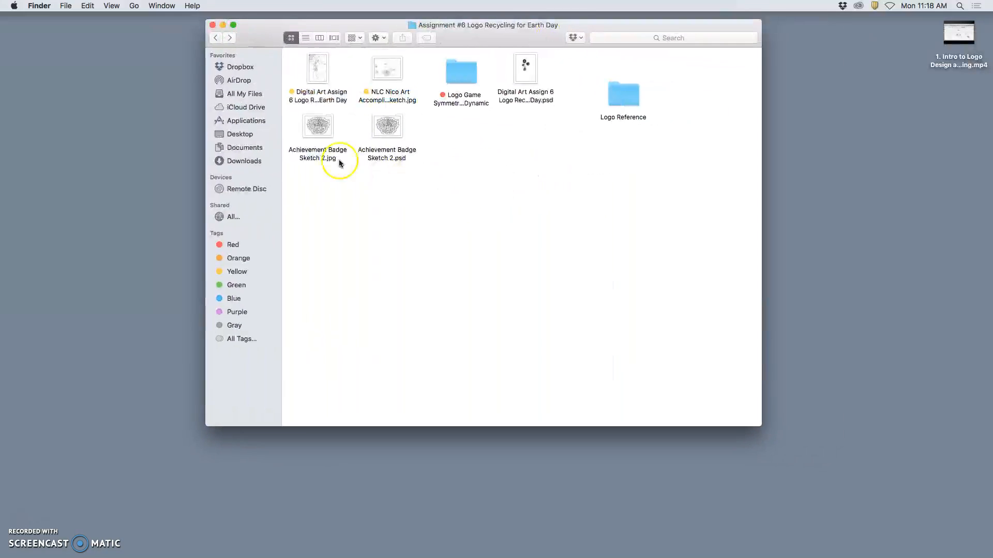
{"action": "left_click", "coordinate": [321, 131]}
{"action": "right_click", "coordinate": [318, 131]}
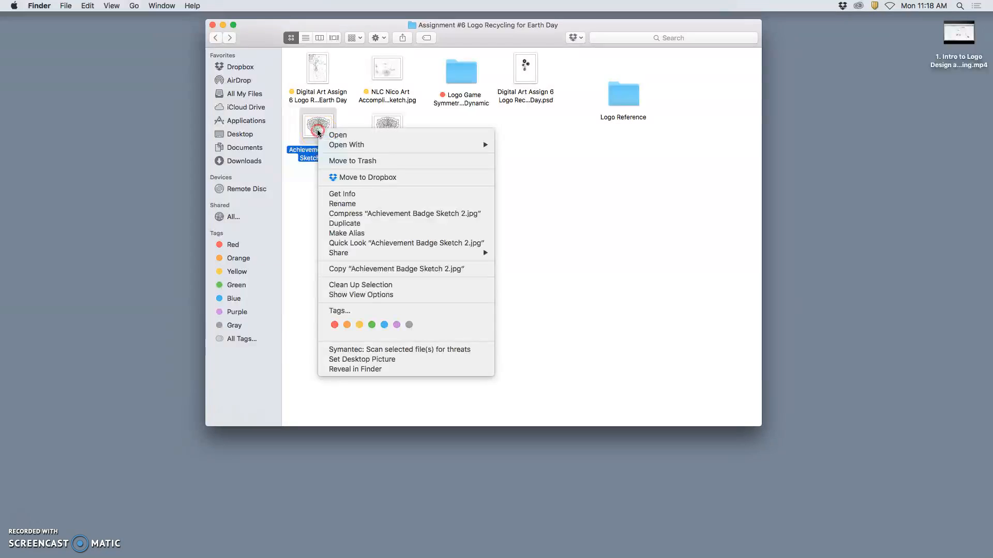
{"action": "mouse_move", "coordinate": [331, 145]}
{"action": "left_click", "coordinate": [543, 190]}
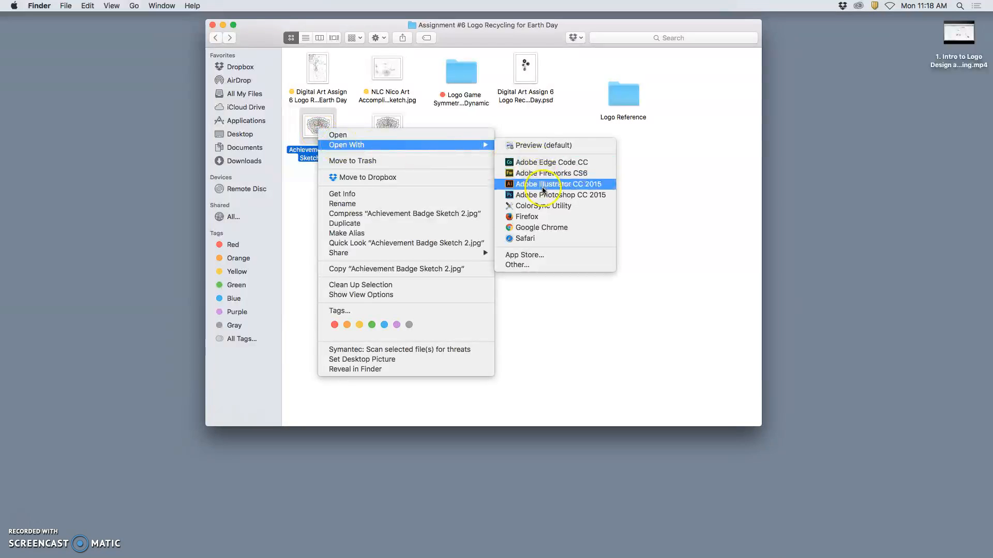
{"action": "left_click", "coordinate": [544, 186]}
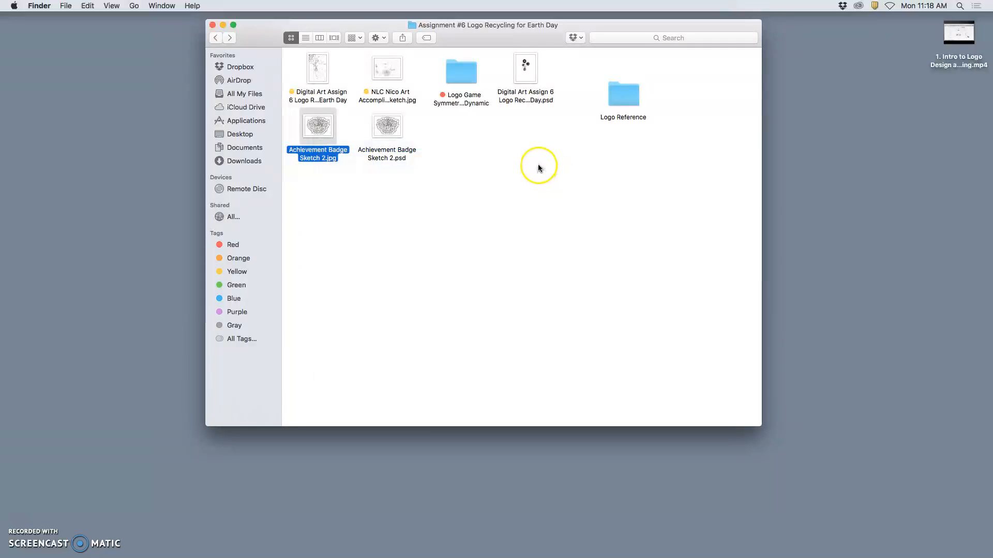
{"action": "mouse_move", "coordinate": [631, 551]}
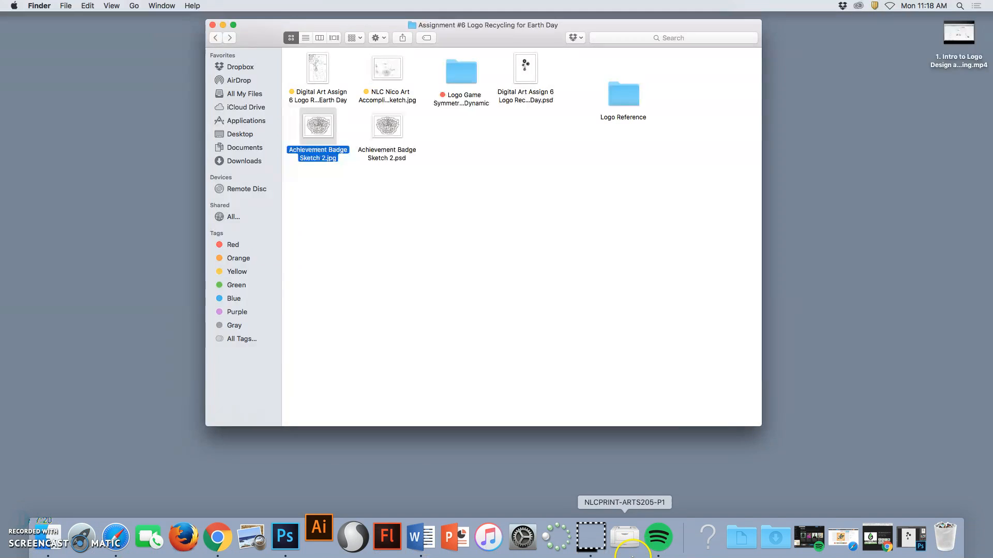
Move the Finder window aside and open "Achievement Badge Sketch 2.jpg" in Preview
{"action": "left_click", "coordinate": [653, 268]}
{"action": "left_click_drag", "start_coordinate": [644, 29], "coordinate": [930, 39]}
{"action": "right_click", "coordinate": [612, 138]}
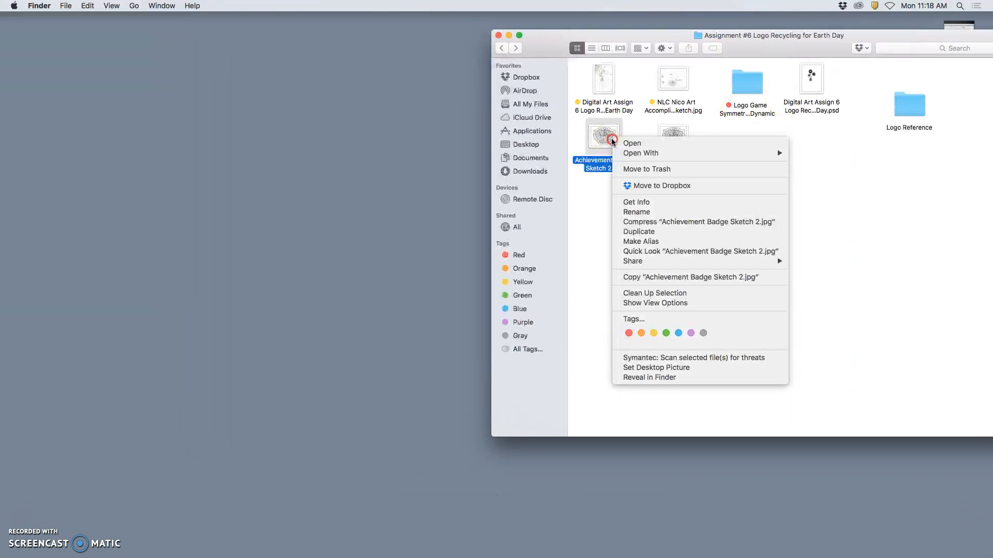
{"action": "left_click", "coordinate": [603, 138]}
{"action": "double_click", "coordinate": [605, 138]}
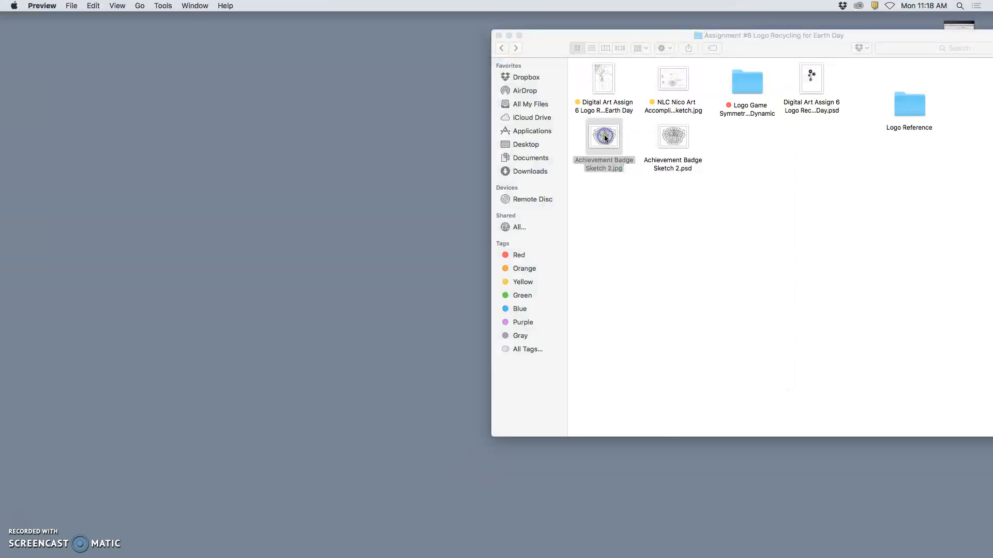
Check the badge image's dimensions and resolution in Preview without changing its size
{"action": "left_click", "coordinate": [285, 57]}
{"action": "left_click", "coordinate": [171, 6]}
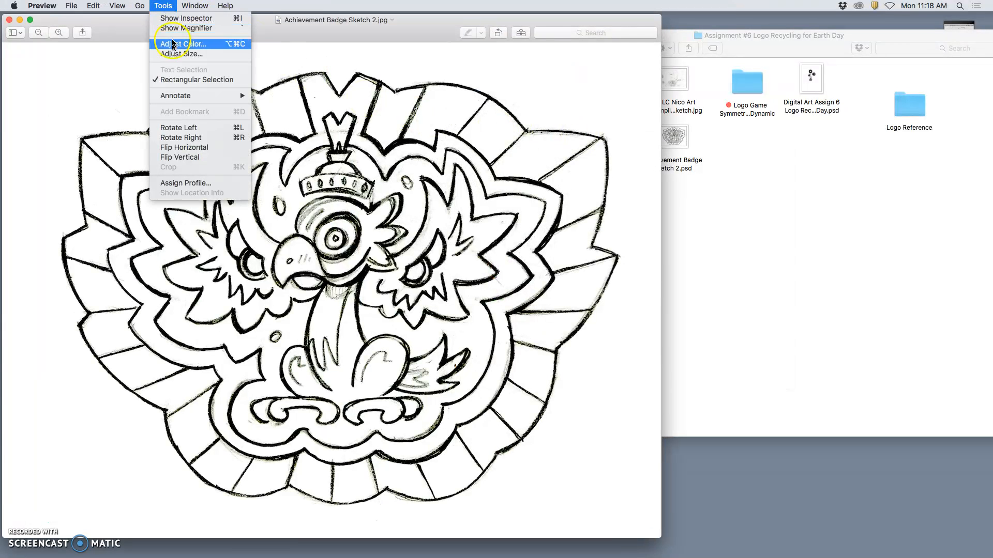
{"action": "left_click", "coordinate": [187, 52]}
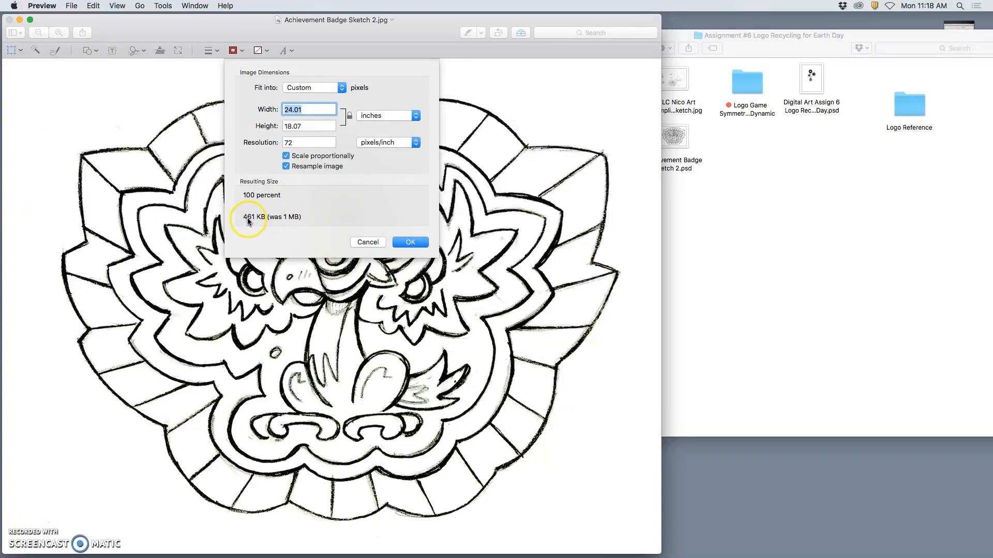
{"action": "left_click", "coordinate": [368, 242]}
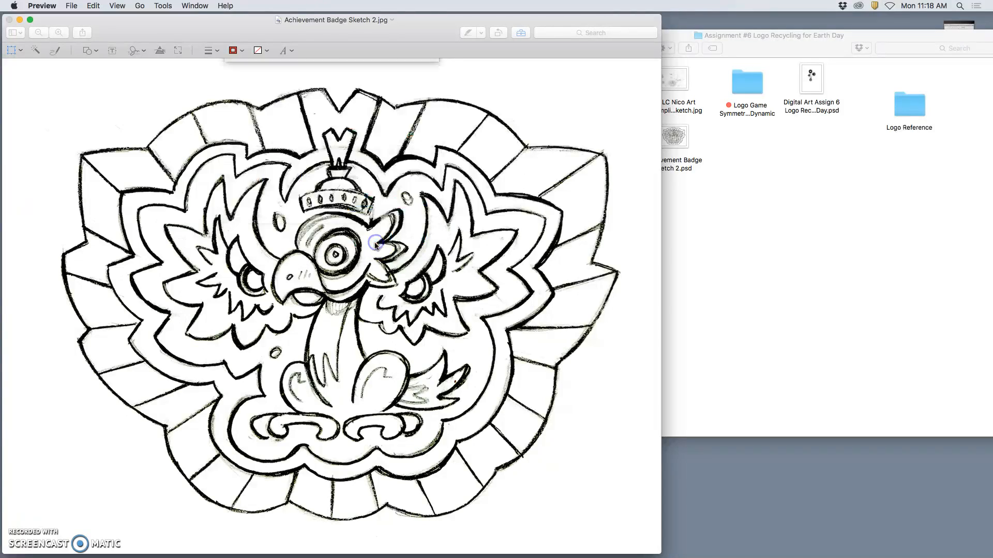
Examine the pixels in the bird's neck line work up close, and close the Preview image
{"action": "key", "text": "super+plus"}
{"action": "key", "text": "super+plus"}
{"action": "key", "text": "super+plus"}
{"action": "key", "text": "super+plus"}
{"action": "key", "text": "super+plus"}
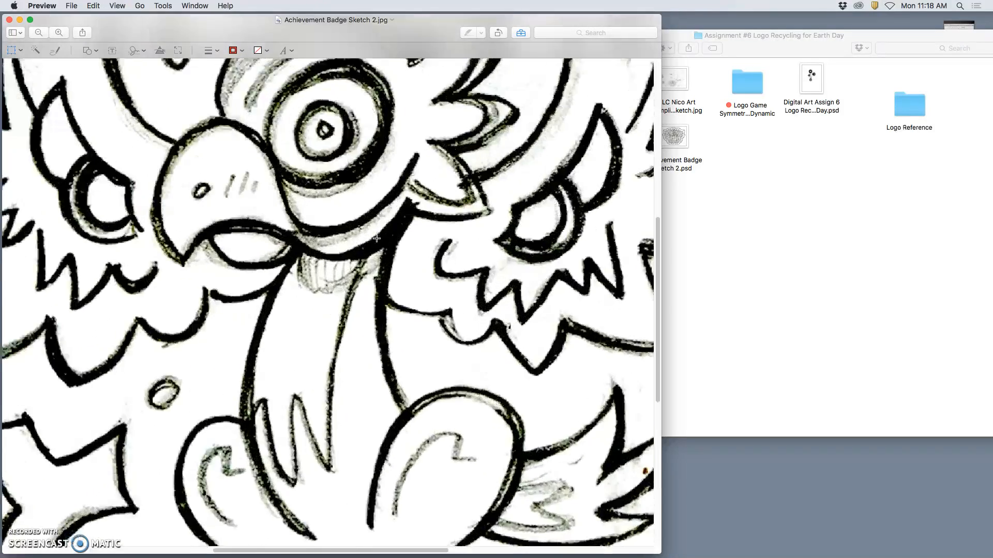
{"action": "key", "text": "super+plus"}
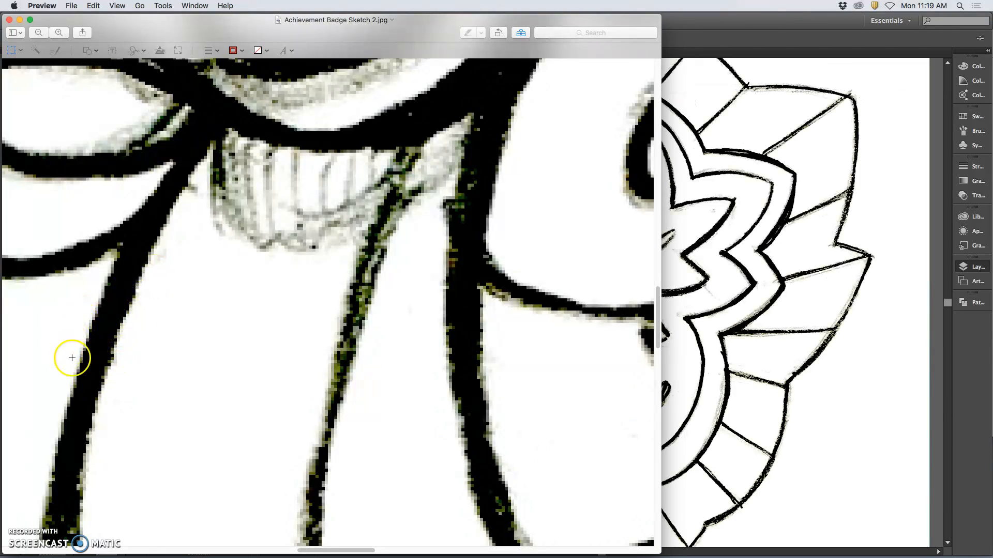
{"action": "left_click", "coordinate": [9, 21]}
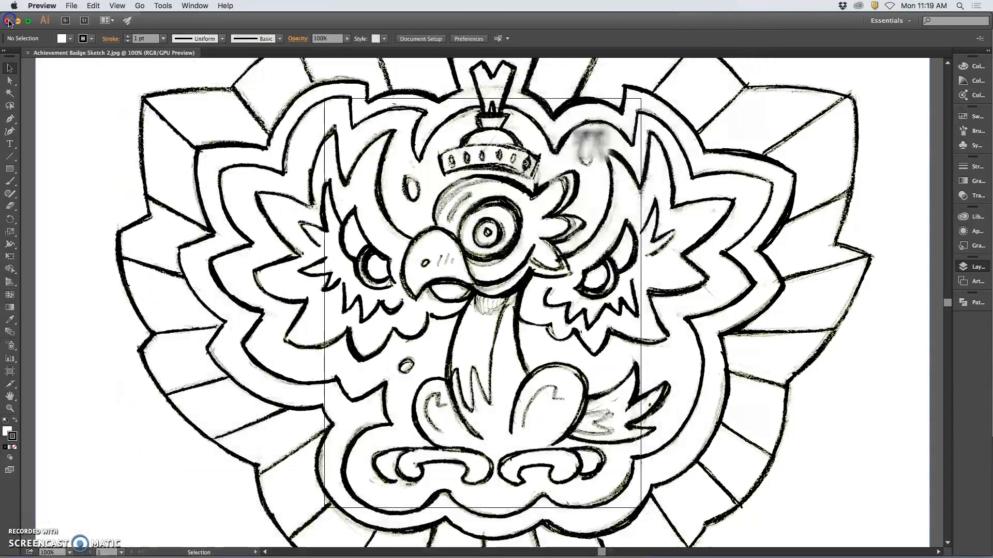
Switch to Illustrator and examine the line quality around the bird's eye and beak up close, ending with the whole sketch in view
{"action": "scroll", "coordinate": [486, 257], "scroll_direction": "up", "scroll_amount": 3}
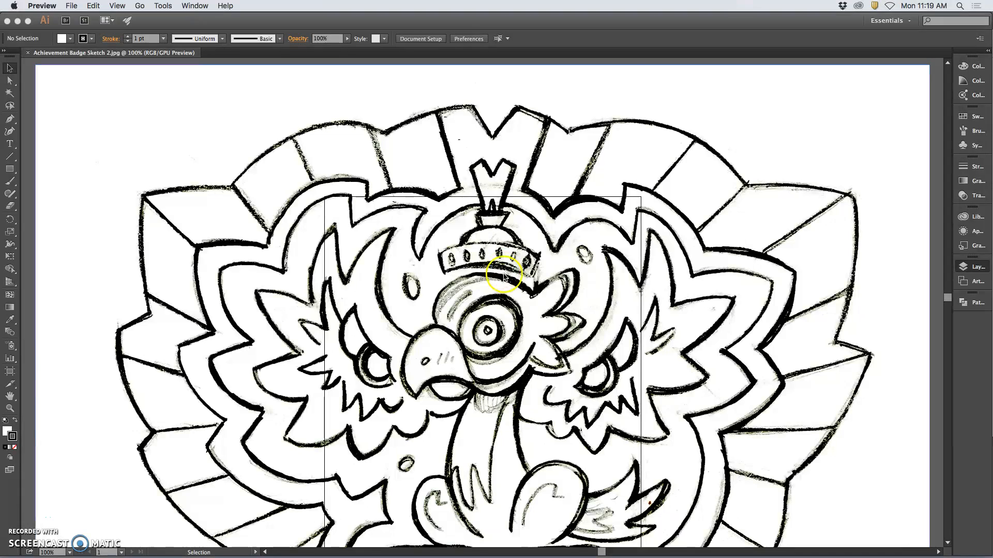
{"action": "left_click", "coordinate": [760, 159]}
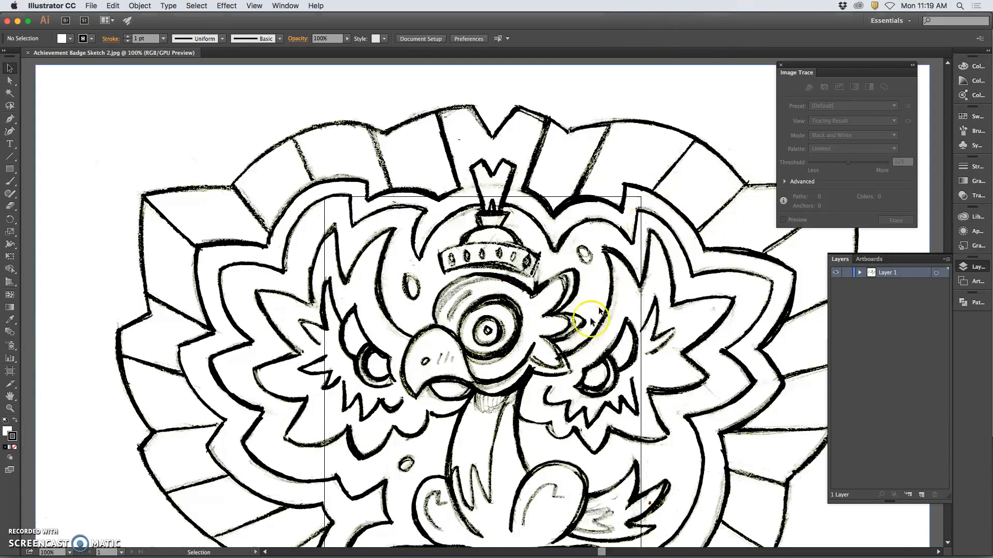
{"action": "key", "text": "super+equal"}
{"action": "key", "text": "super+equal"}
{"action": "key", "text": "super+equal"}
{"action": "key", "text": "super+equal"}
{"action": "key", "text": "super+equal"}
{"action": "key", "text": "super+equal"}
{"action": "key", "text": "super+equal"}
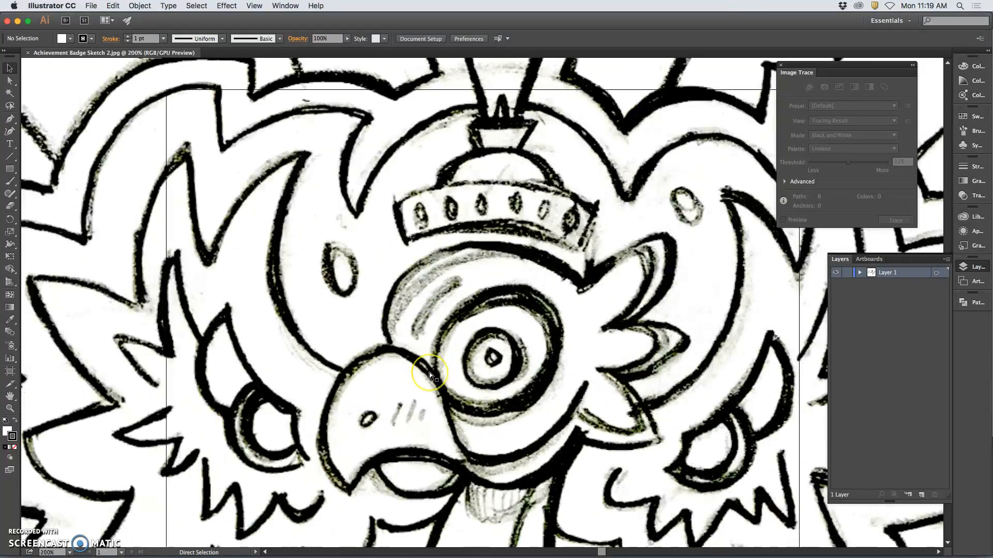
{"action": "key", "text": "super+equal"}
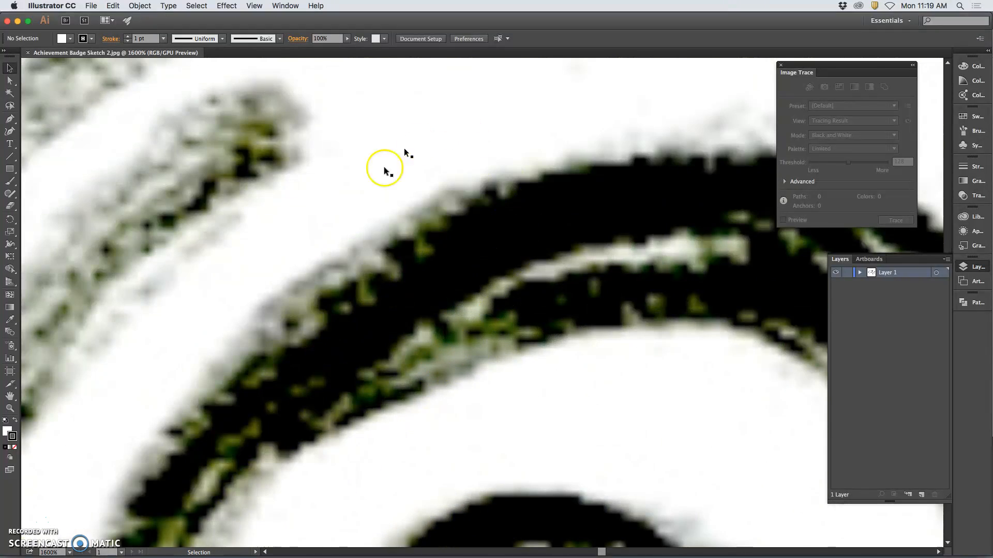
{"action": "scroll", "coordinate": [404, 324], "scroll_direction": "down", "scroll_amount": 10}
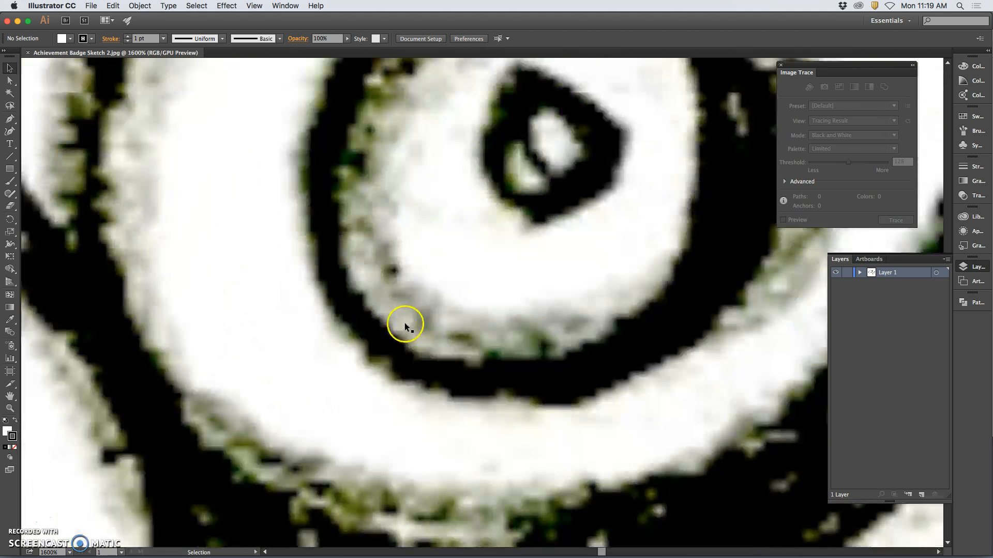
{"action": "scroll", "coordinate": [393, 376], "scroll_direction": "down", "scroll_amount": 10}
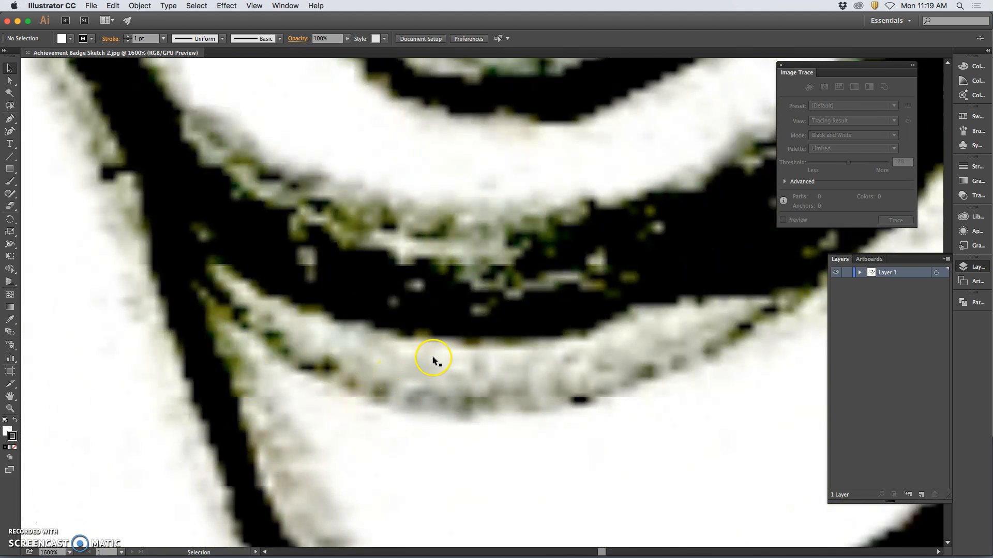
{"action": "key", "text": "super+minus"}
{"action": "key", "text": "super+minus"}
{"action": "key", "text": "super+minus"}
{"action": "key", "text": "super+minus"}
{"action": "key", "text": "super+minus"}
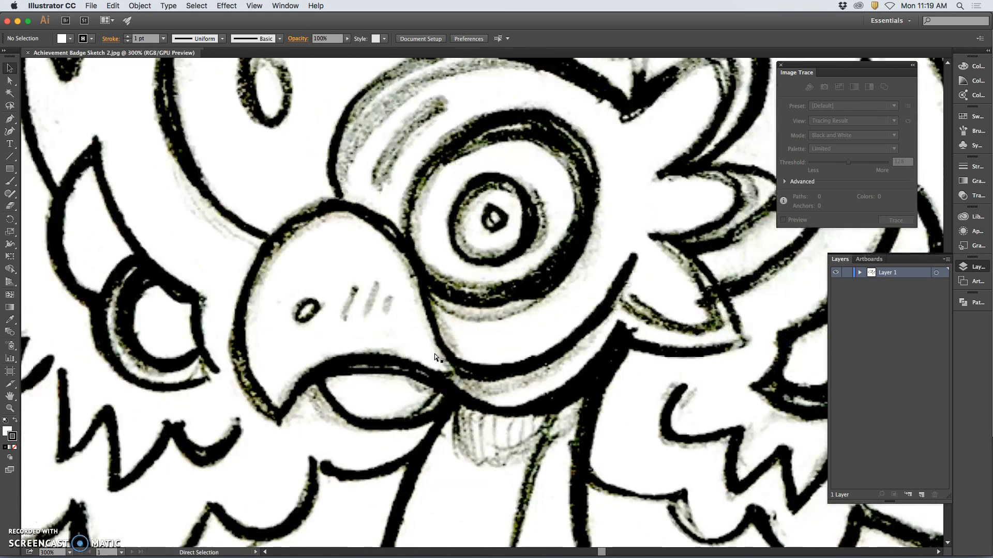
{"action": "key", "text": "super+minus"}
{"action": "key", "text": "super+minus"}
{"action": "key", "text": "super+minus"}
{"action": "key", "text": "super+minus"}
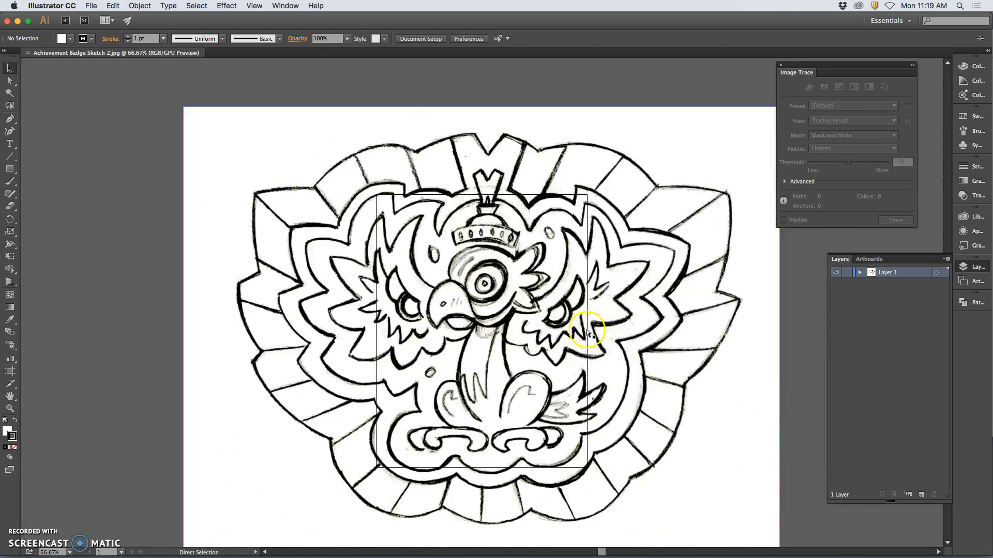
{"action": "key", "text": "super+minus"}
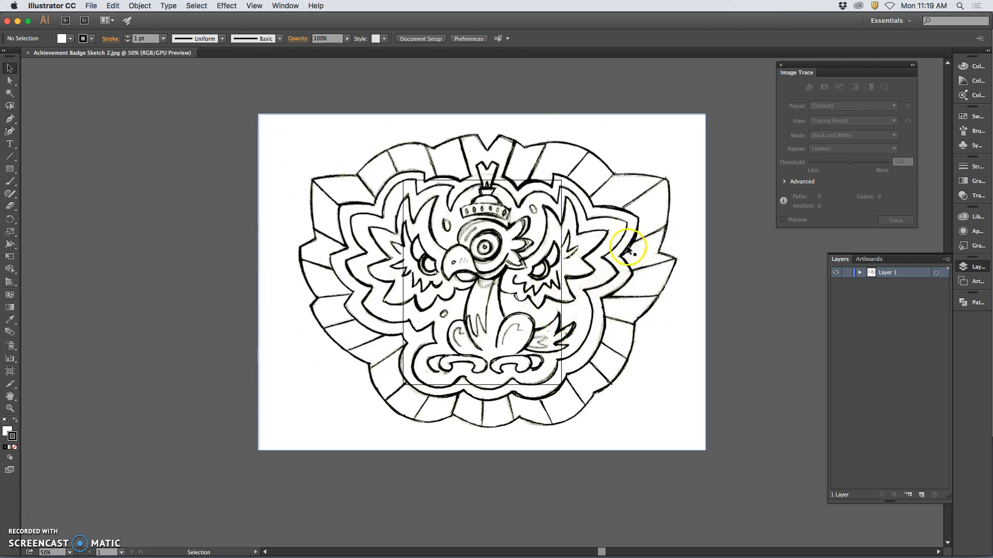
Scale the badge image down proportionally about its centre to about 497 pt wide so it fits within the artboard
{"action": "left_click", "coordinate": [611, 237]}
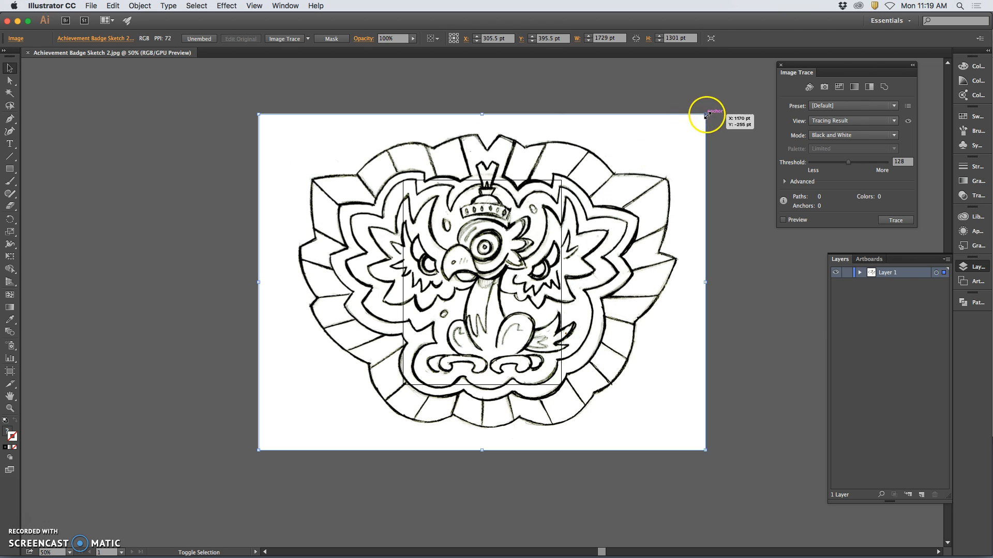
{"action": "mouse_move", "coordinate": [705, 115]}
{"action": "left_mouse_down"}
{"action": "mouse_move", "coordinate": [680, 73]}
{"action": "mouse_move", "coordinate": [637, 156]}
{"action": "mouse_move", "coordinate": [573, 197]}
{"action": "mouse_move", "coordinate": [549, 233]}
{"action": "left_mouse_up"}
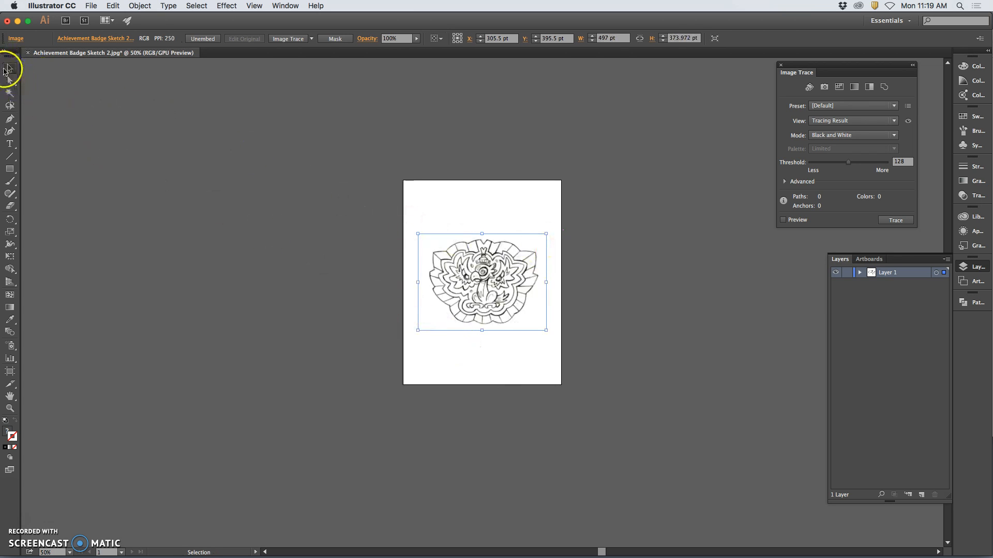
Try shrinking the badge image from one corner to about 363 pt wide, and undo the scaling
{"action": "left_click", "coordinate": [12, 69]}
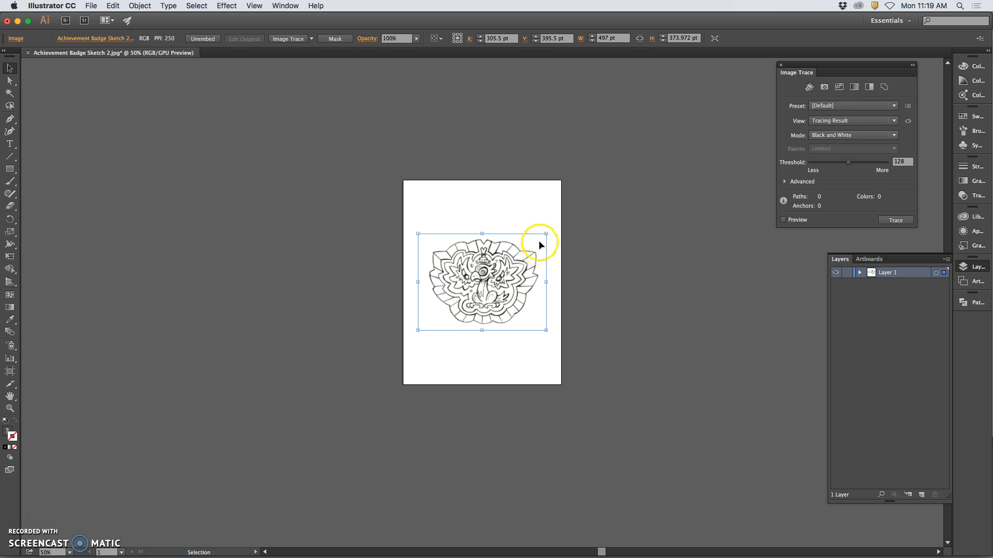
{"action": "left_click_drag", "start_coordinate": [546, 234], "coordinate": [512, 259]}
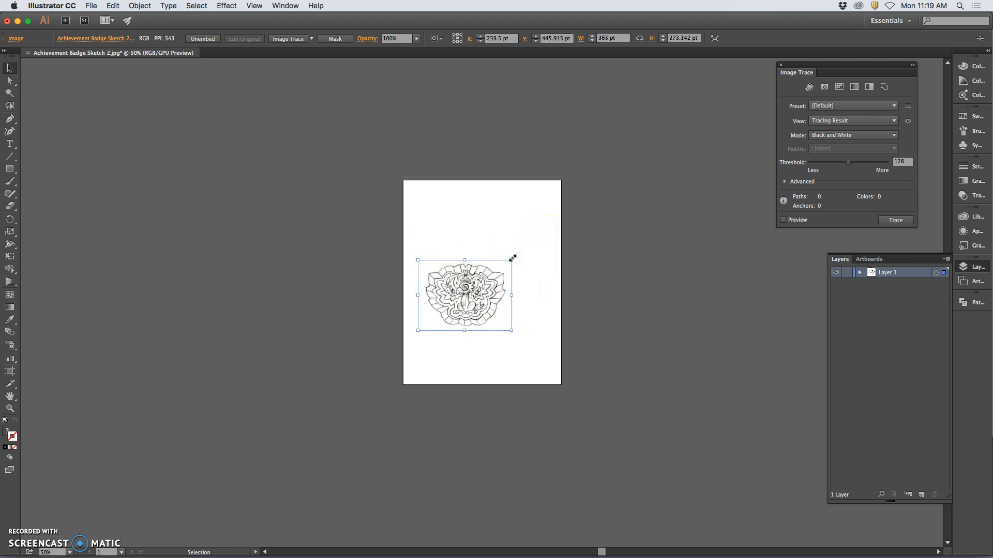
{"action": "key", "text": "super+z"}
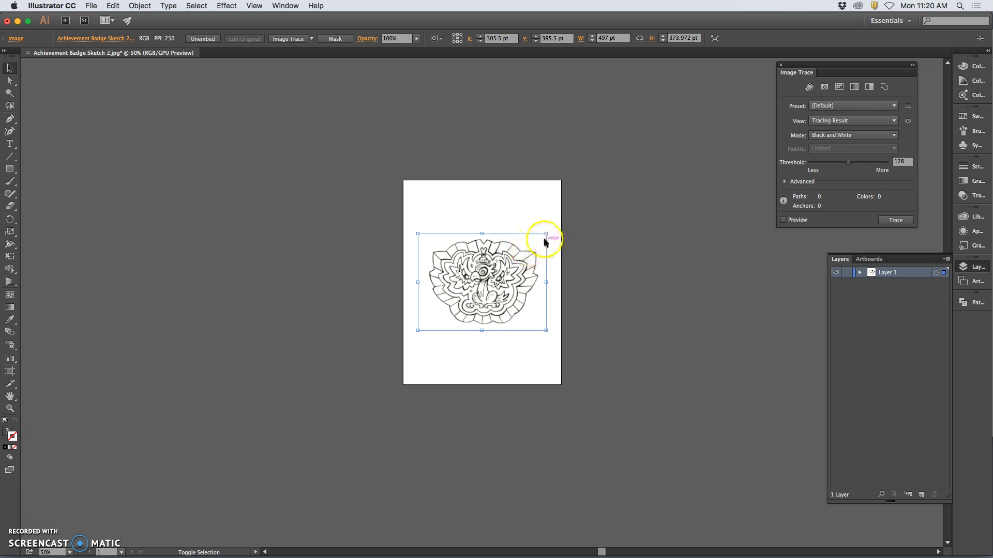
Enlarge the badge image proportionally about its centre to about 553 pt wide, nearly filling the artboard's width
{"action": "left_click_drag", "start_coordinate": [546, 234], "coordinate": [553, 228]}
{"action": "left_click", "coordinate": [484, 260]}
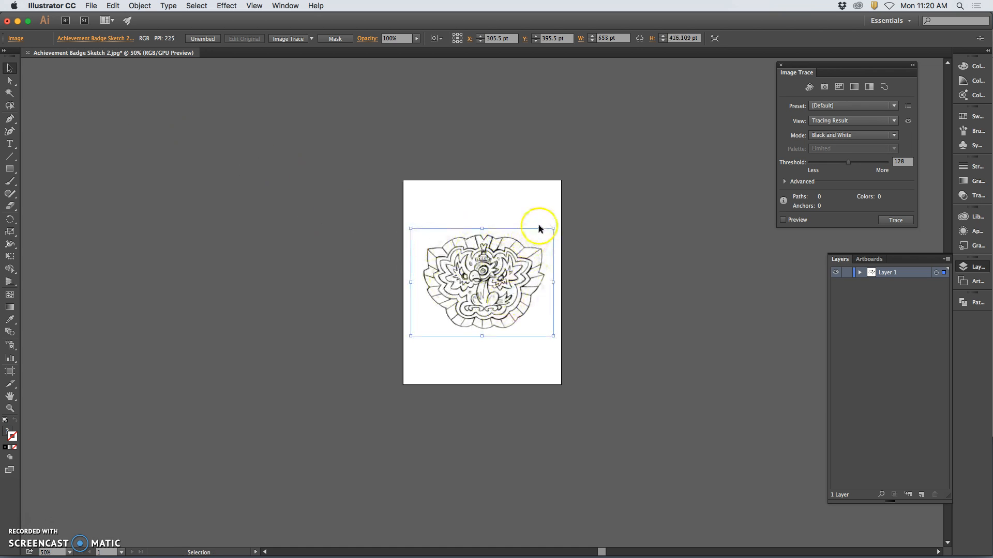
Try rotating the badge image and stretching it out of proportion to about 277 pt wide, undoing each change
{"action": "left_click_drag", "start_coordinate": [555, 223], "coordinate": [526, 207]}
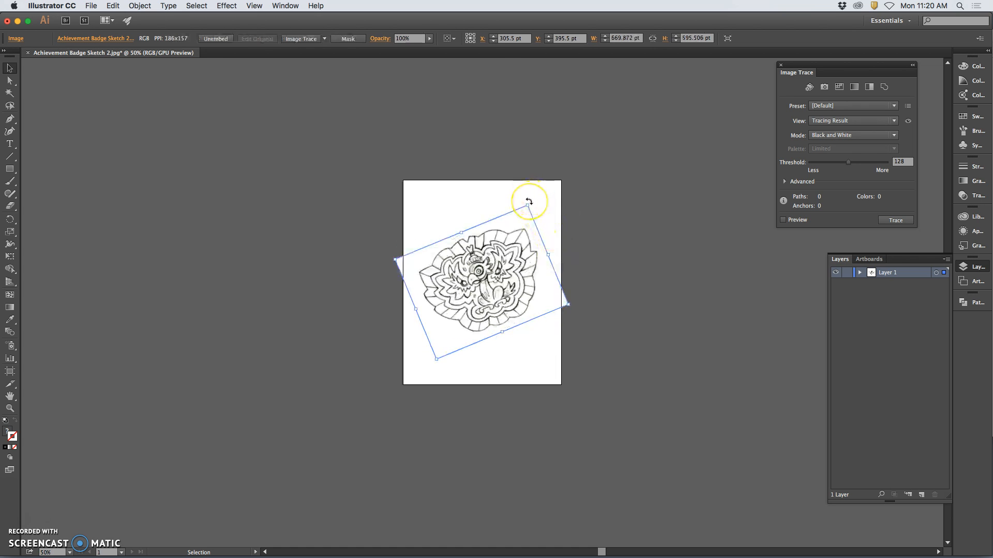
{"action": "key", "text": "ctrl+z"}
{"action": "left_click_drag", "start_coordinate": [543, 214], "coordinate": [489, 190]}
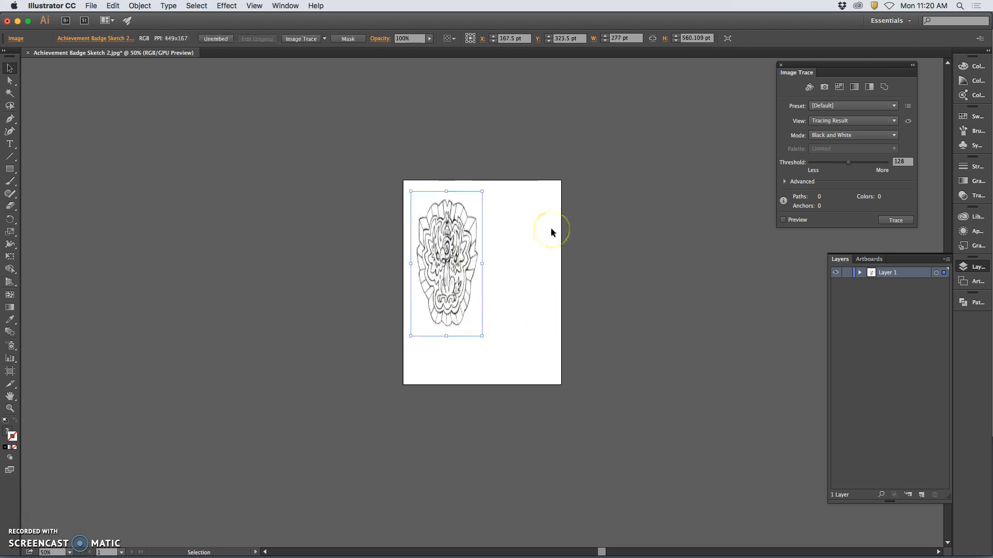
{"action": "key", "text": "ctrl+z"}
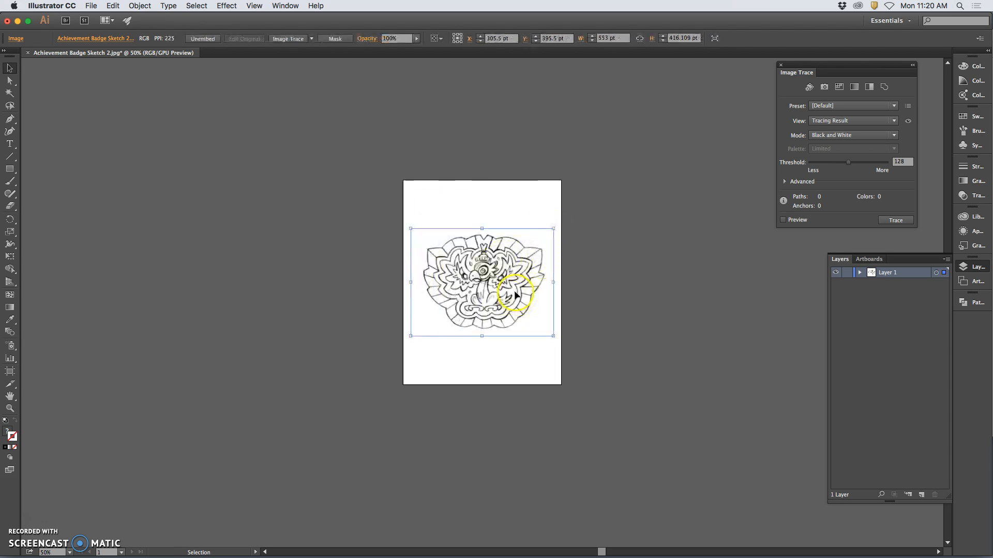
Deselect the badge image and examine the line work around the bird's feet at 2400% zoom
{"action": "key", "text": "Return"}
{"action": "left_click", "coordinate": [497, 357]}
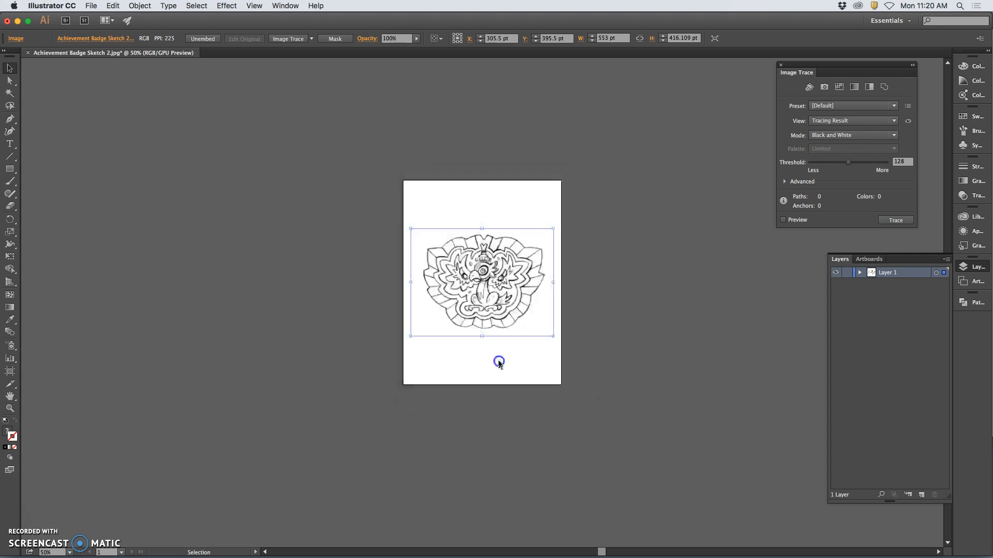
{"action": "left_click", "coordinate": [525, 362]}
{"action": "key", "text": "super+equal"}
{"action": "key", "text": "super+equal"}
{"action": "key", "text": "super+equal"}
{"action": "key", "text": "super+equal"}
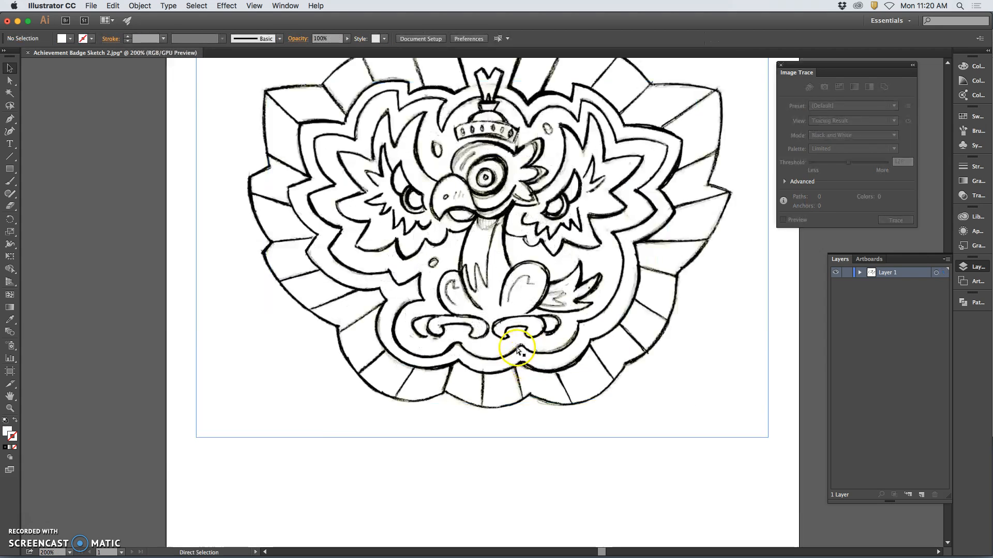
{"action": "key", "text": "super+equal"}
{"action": "key", "text": "super+equal"}
{"action": "key", "text": "super+equal"}
{"action": "key", "text": "super+equal"}
{"action": "key", "text": "super+equal"}
{"action": "key", "text": "super+equal"}
{"action": "key", "text": "super+equal"}
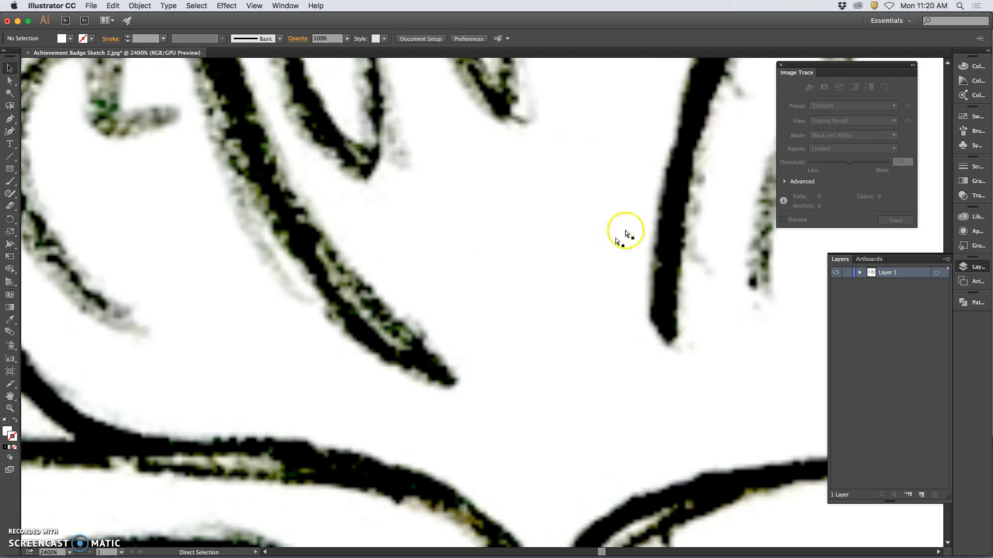
Select the badge image and trace it with the Black and White Logo preset
{"action": "key", "text": "super+minus"}
{"action": "key", "text": "super+minus"}
{"action": "key", "text": "super+minus"}
{"action": "key", "text": "super+minus"}
{"action": "key", "text": "super+minus"}
{"action": "key", "text": "super+minus"}
{"action": "key", "text": "super+minus"}
{"action": "key", "text": "super+minus"}
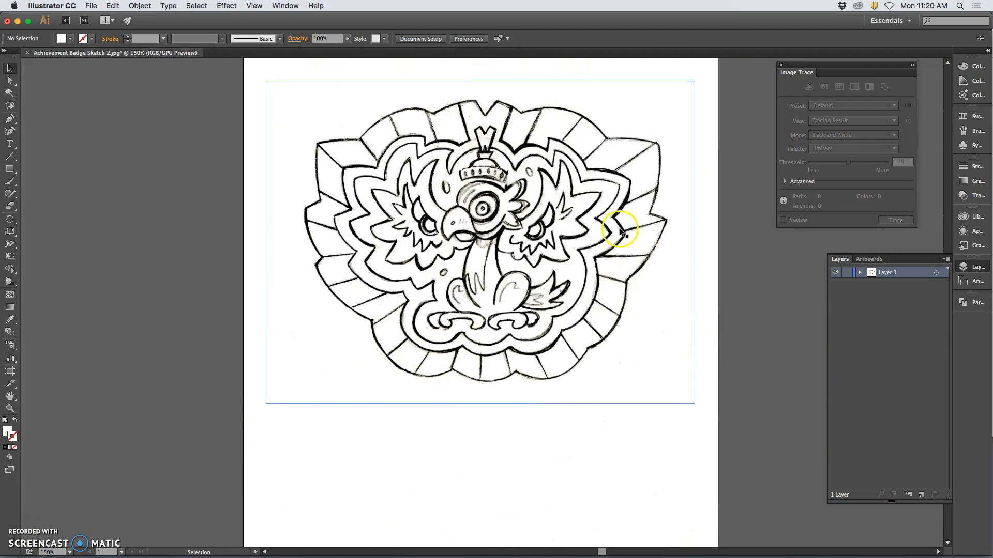
{"action": "key", "text": "super+minus"}
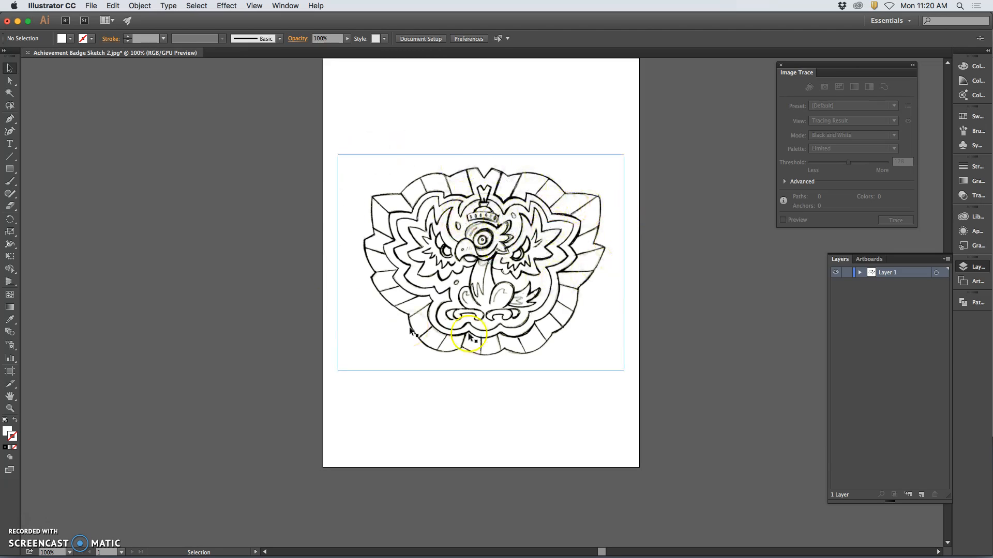
{"action": "left_click", "coordinate": [500, 264]}
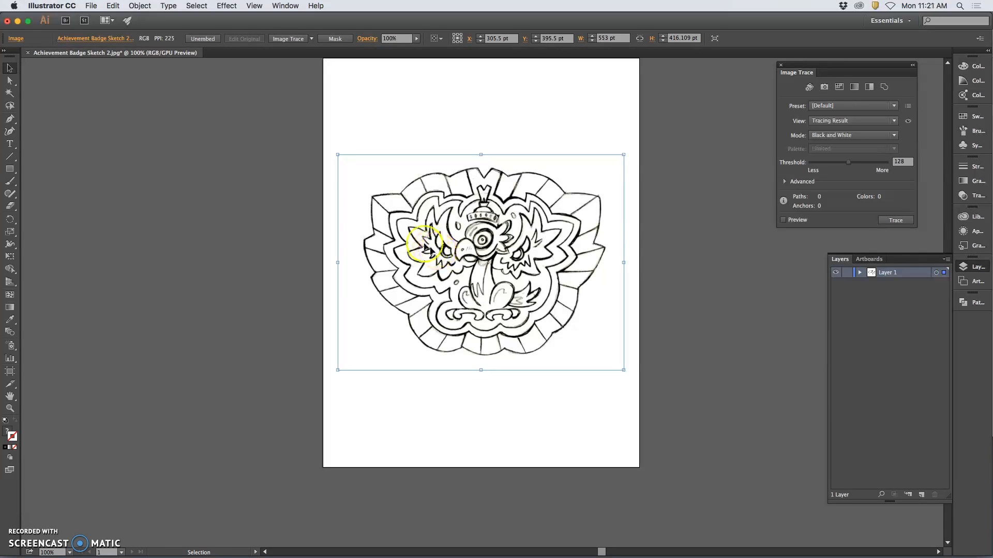
{"action": "left_click", "coordinate": [311, 40]}
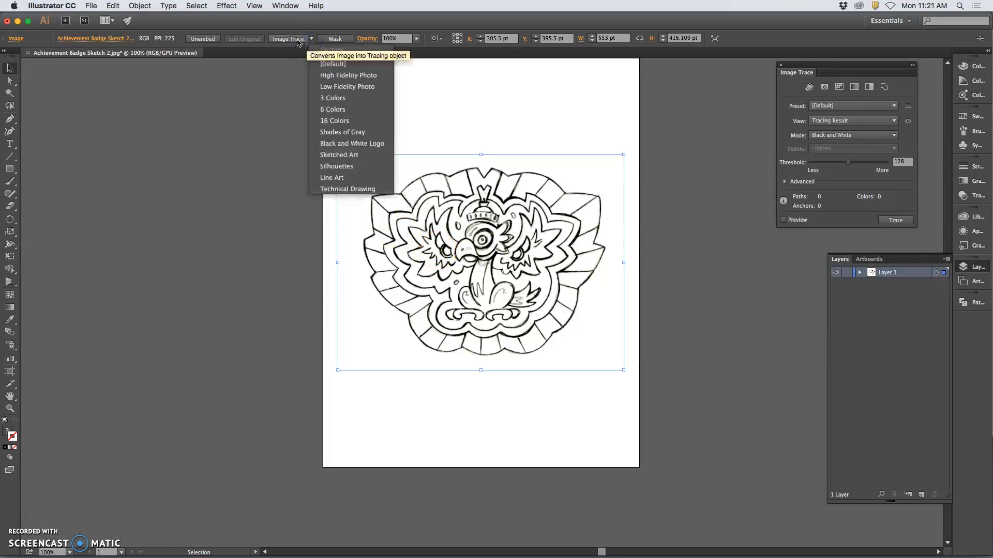
{"action": "left_click", "coordinate": [358, 147]}
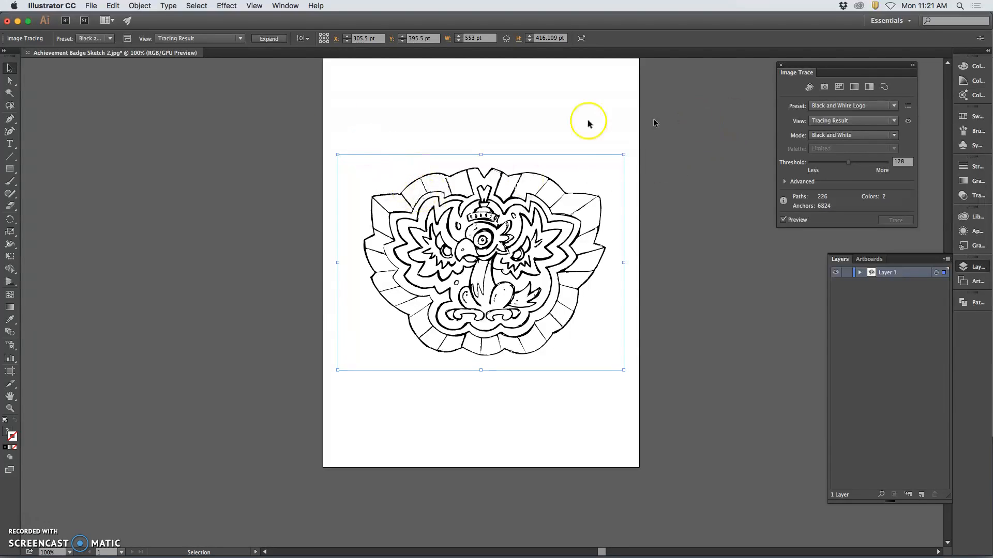
Turn on Ignore White in the advanced trace options and reposition the traced badge higher on the artboard, at about Y 315.5 pt
{"action": "left_click", "coordinate": [127, 39]}
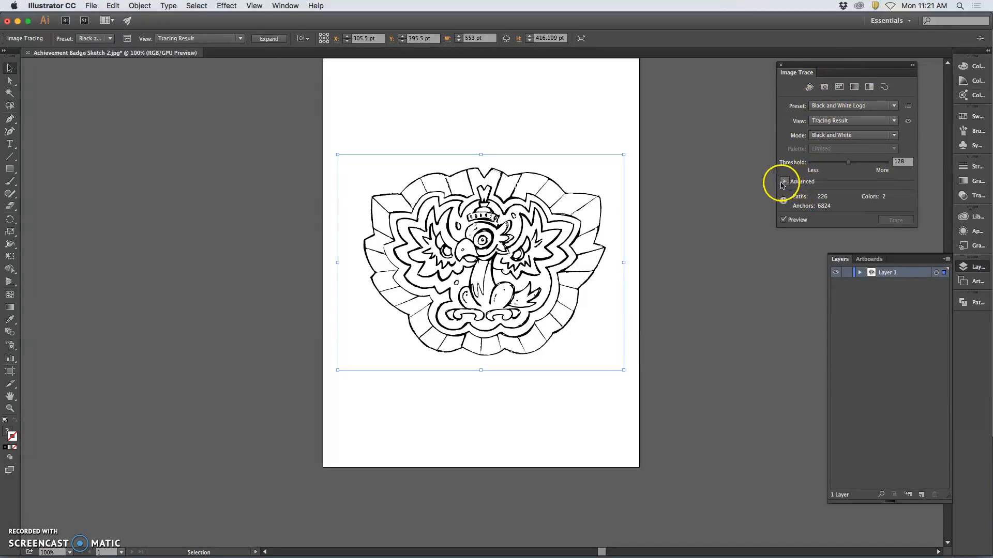
{"action": "left_click", "coordinate": [784, 182]}
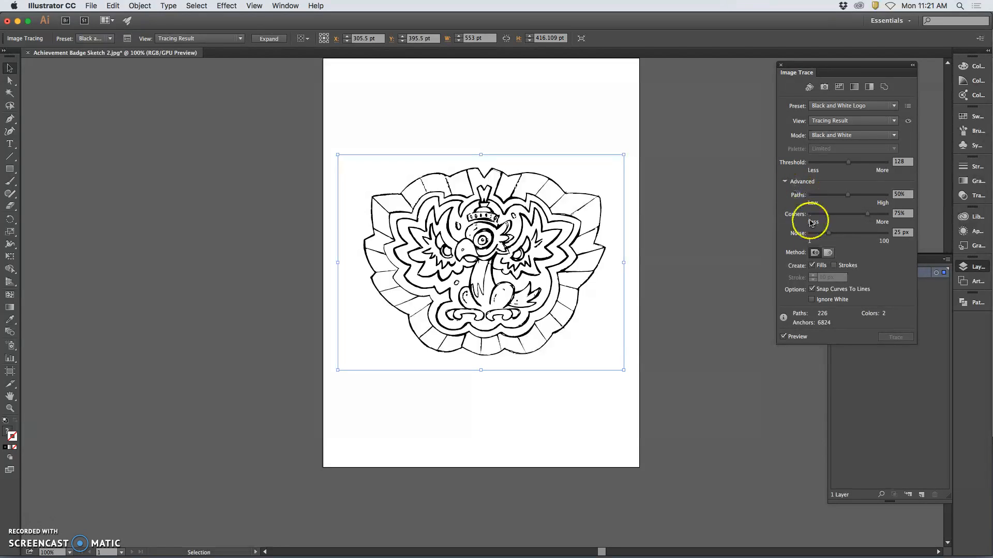
{"action": "left_click", "coordinate": [811, 300]}
{"action": "left_click", "coordinate": [812, 300]}
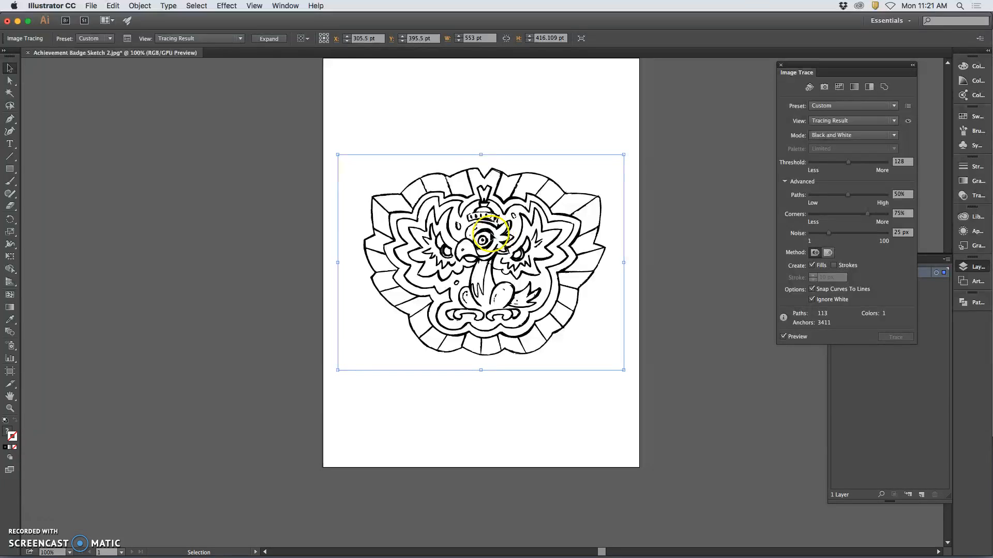
{"action": "left_click_drag", "start_coordinate": [489, 234], "coordinate": [209, 219]}
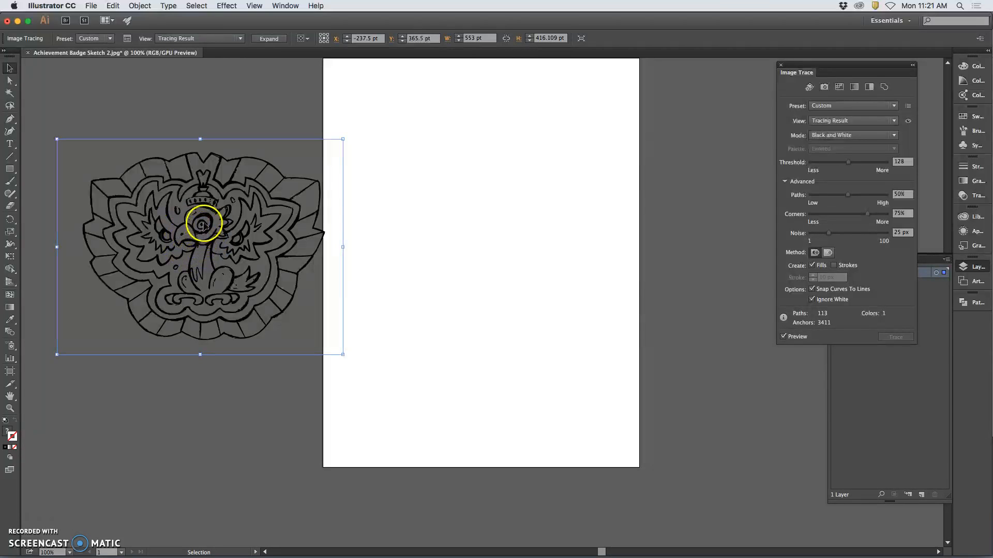
{"action": "mouse_move", "coordinate": [205, 219]}
{"action": "left_mouse_down"}
{"action": "mouse_move", "coordinate": [395, 219]}
{"action": "mouse_move", "coordinate": [486, 194]}
{"action": "left_mouse_up"}
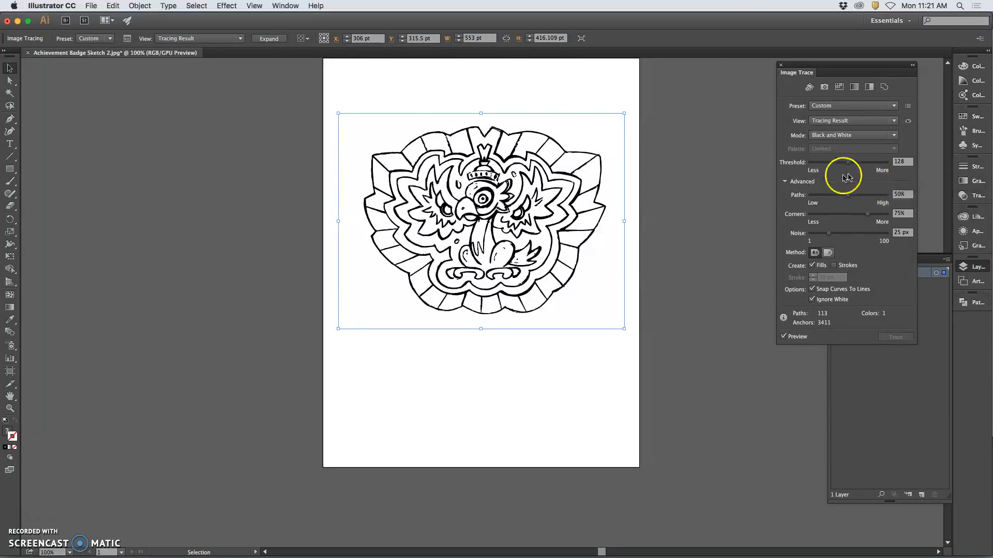
Examine the traced line work around the bird's neck, body and feet at up to 8500% zoom
{"action": "key", "text": "super+equal"}
{"action": "key", "text": "super+equal"}
{"action": "key", "text": "super+equal"}
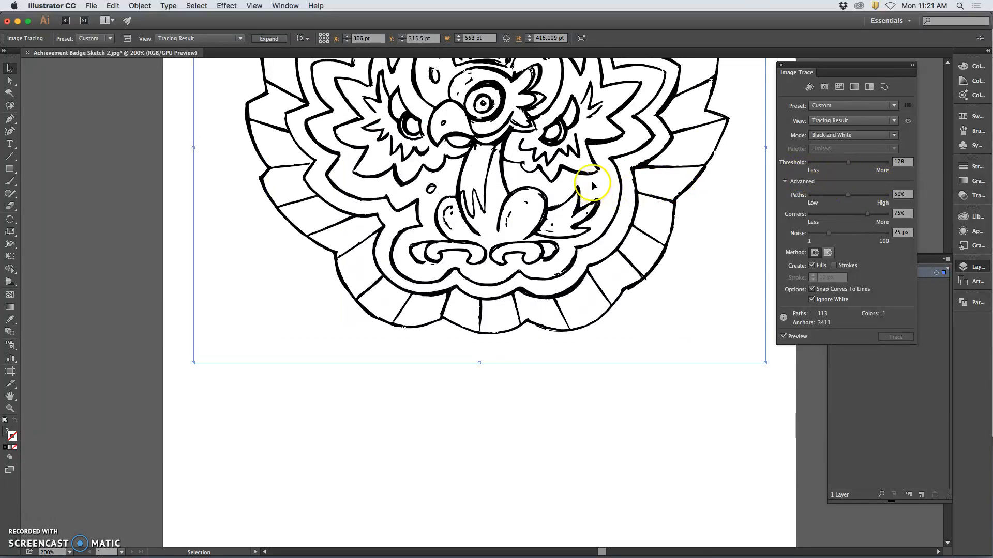
{"action": "key", "text": "super+equal"}
{"action": "key", "text": "super+equal"}
{"action": "key", "text": "super+equal"}
{"action": "key", "text": "super+equal"}
{"action": "key", "text": "super+equal"}
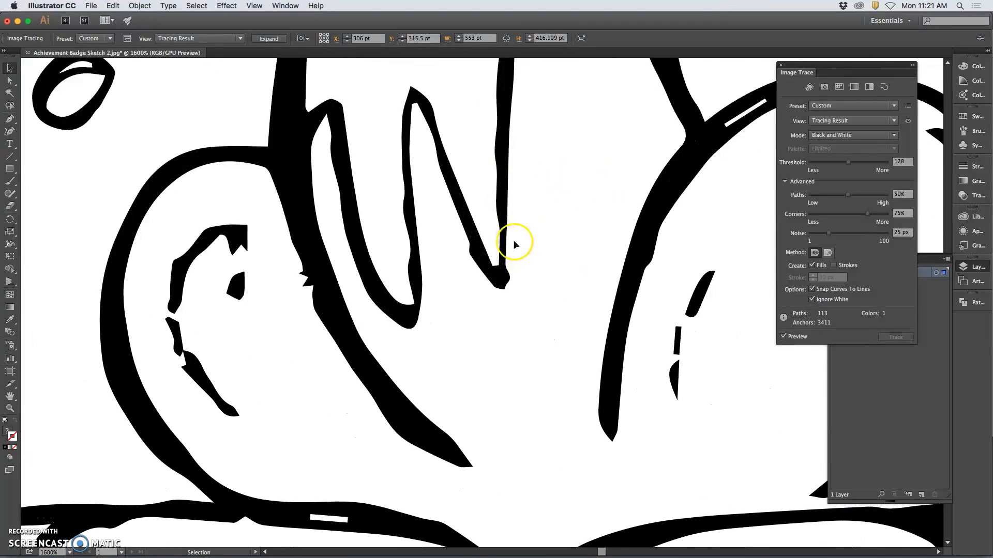
{"action": "key", "text": "super+equal"}
{"action": "key", "text": "super+equal"}
{"action": "key", "text": "super+equal"}
{"action": "key", "text": "super+equal"}
{"action": "key", "text": "super+equal"}
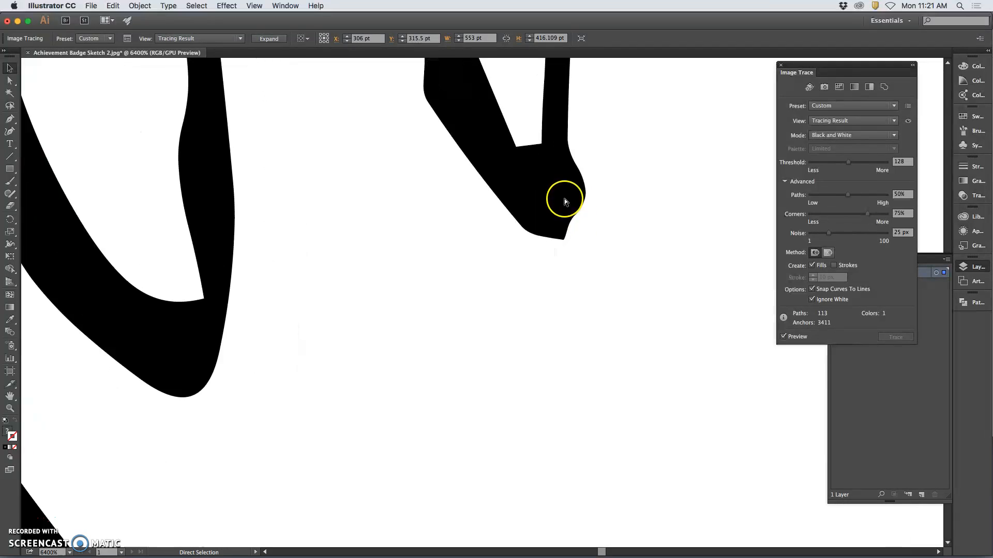
{"action": "scroll", "coordinate": [563, 200], "scroll_direction": "up", "scroll_amount": 6}
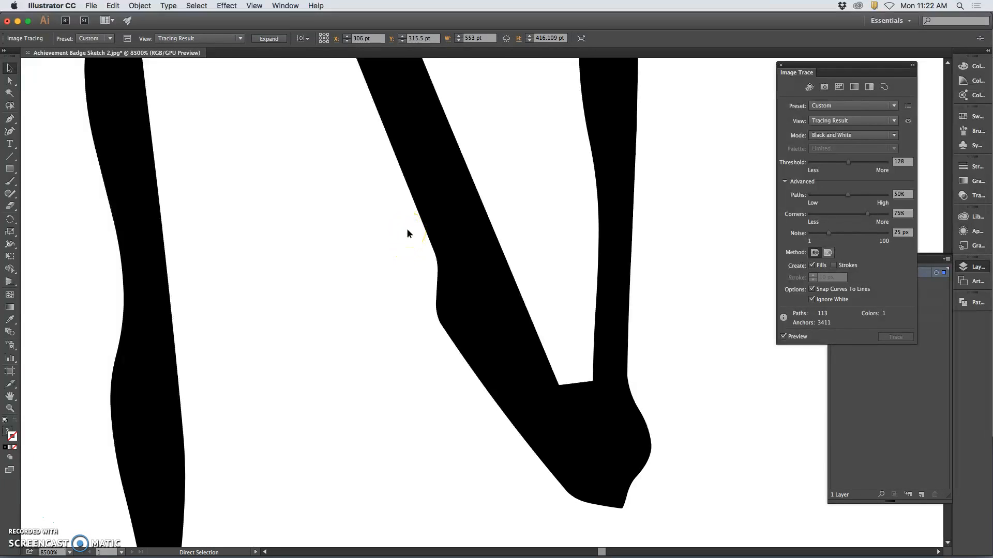
{"action": "scroll", "coordinate": [406, 228], "scroll_direction": "down", "scroll_amount": 5}
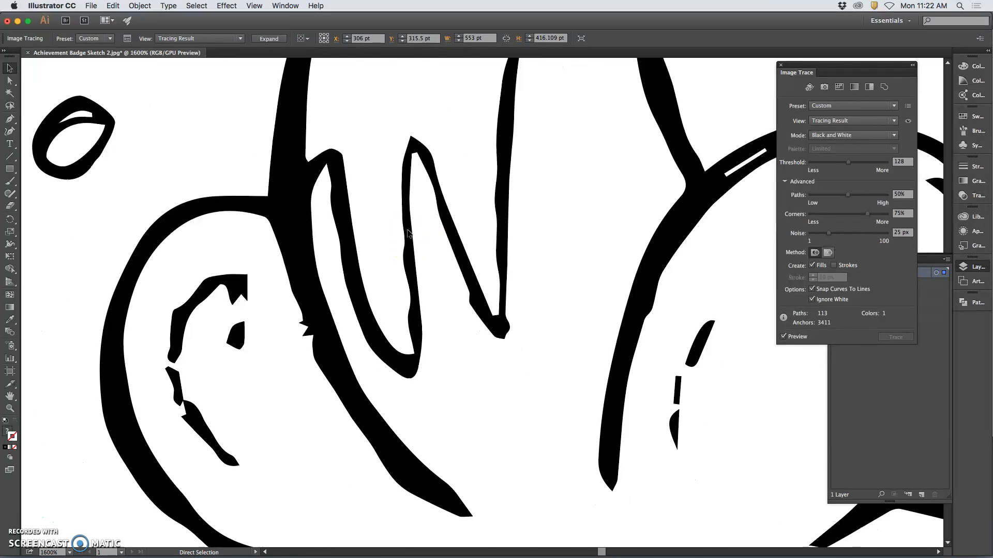
{"action": "scroll", "coordinate": [407, 232], "scroll_direction": "down", "scroll_amount": 2}
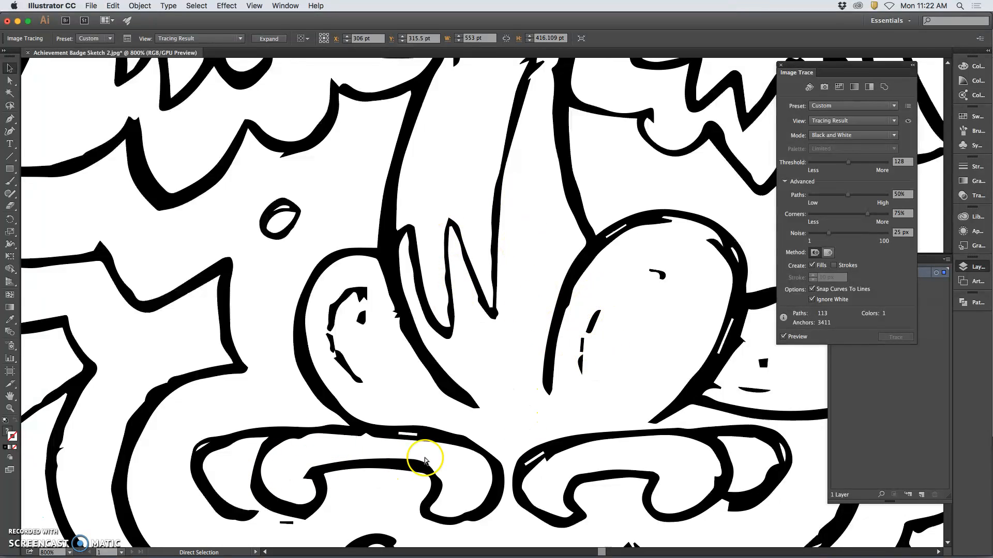
{"action": "scroll", "coordinate": [432, 439], "scroll_direction": "down", "scroll_amount": 2}
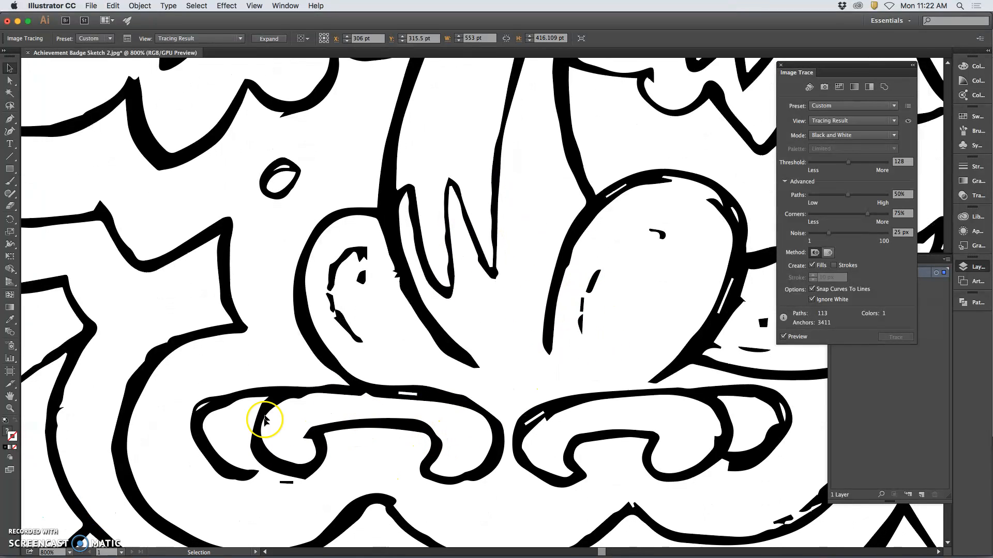
{"action": "scroll", "coordinate": [367, 406], "scroll_direction": "down", "scroll_amount": 4}
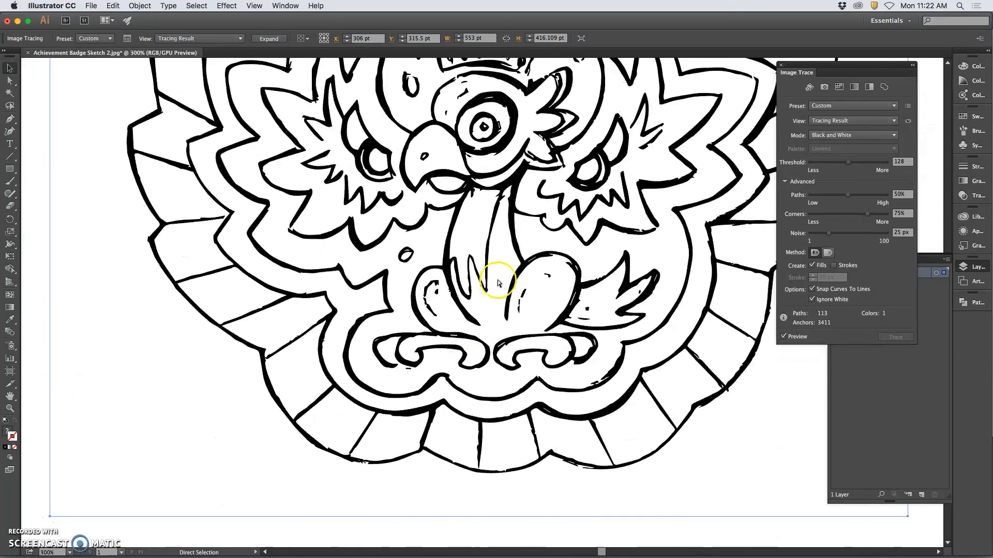
Set the badge trace's Threshold to 132, Paths to 32% and Corners to 10%
{"action": "scroll", "coordinate": [585, 220], "scroll_direction": "up", "scroll_amount": 2}
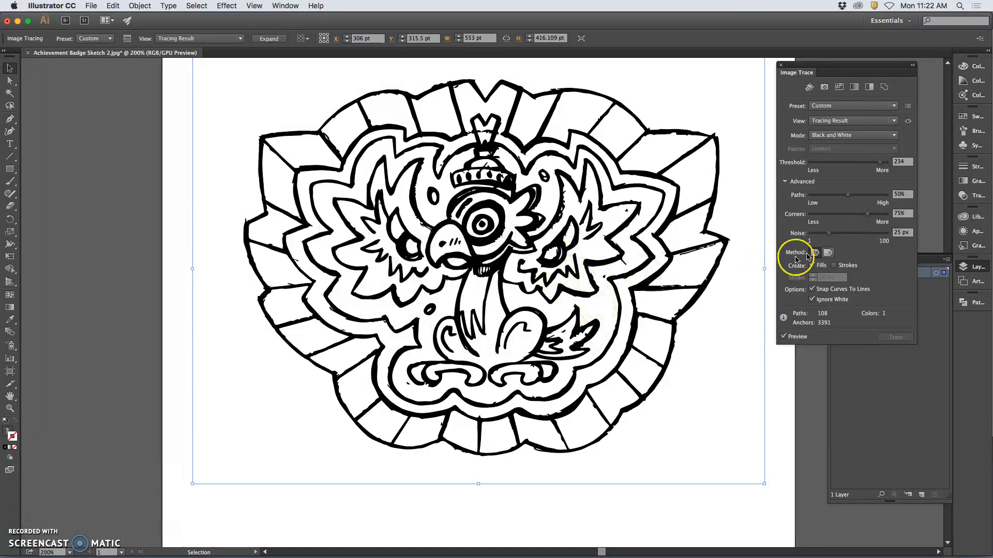
{"action": "left_click_drag", "start_coordinate": [824, 167], "coordinate": [822, 166]}
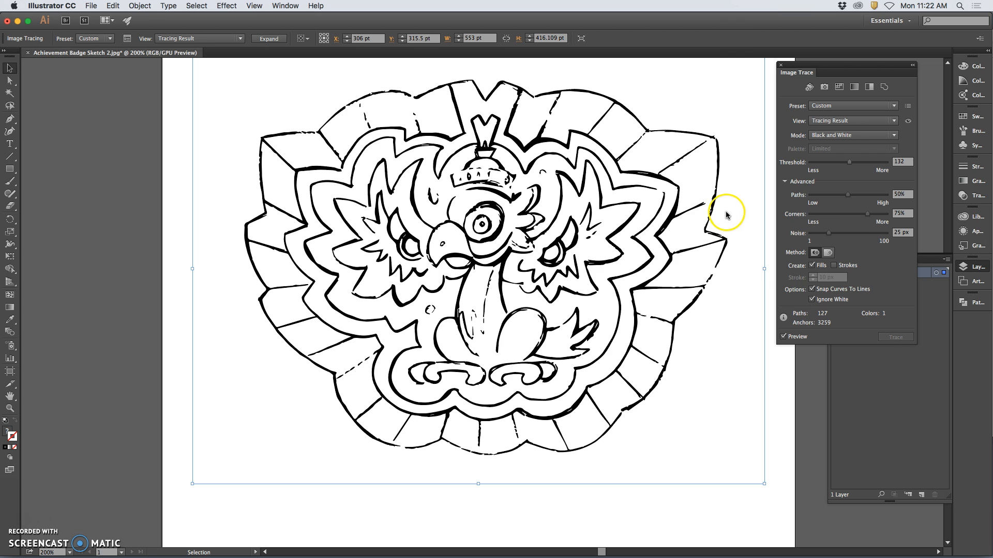
{"action": "key", "text": "Return"}
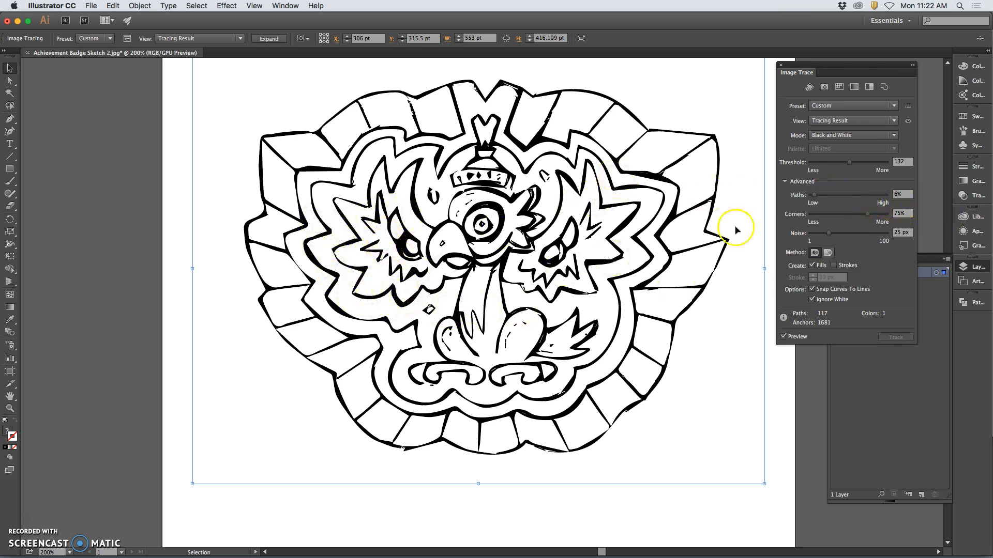
{"action": "left_click", "coordinate": [868, 199]}
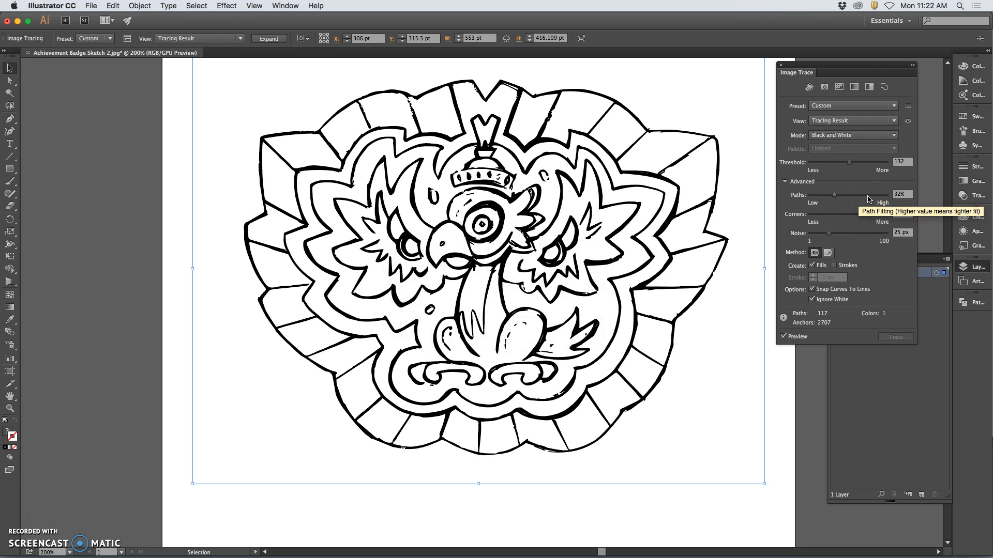
{"action": "left_click_drag", "start_coordinate": [867, 214], "coordinate": [821, 216]}
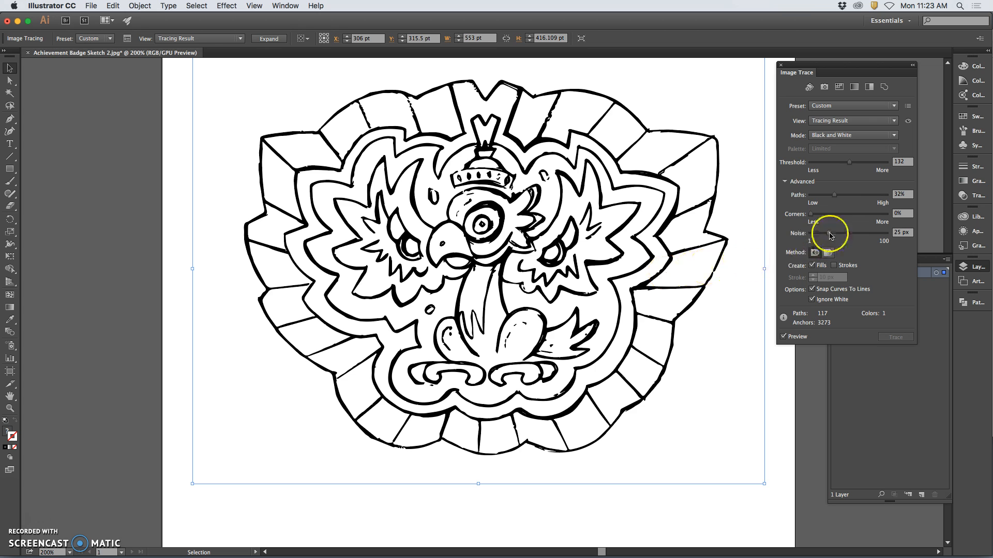
{"action": "left_click", "coordinate": [602, 264]}
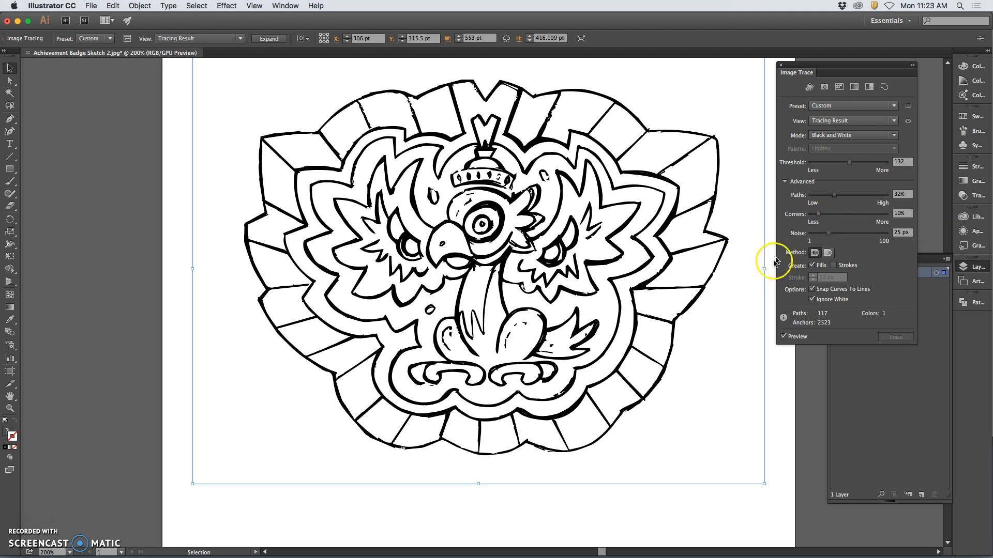
Try reducing the trace's Noise to 1 px and inspect the small specks around the bird's neck up close
{"action": "left_click", "coordinate": [828, 234]}
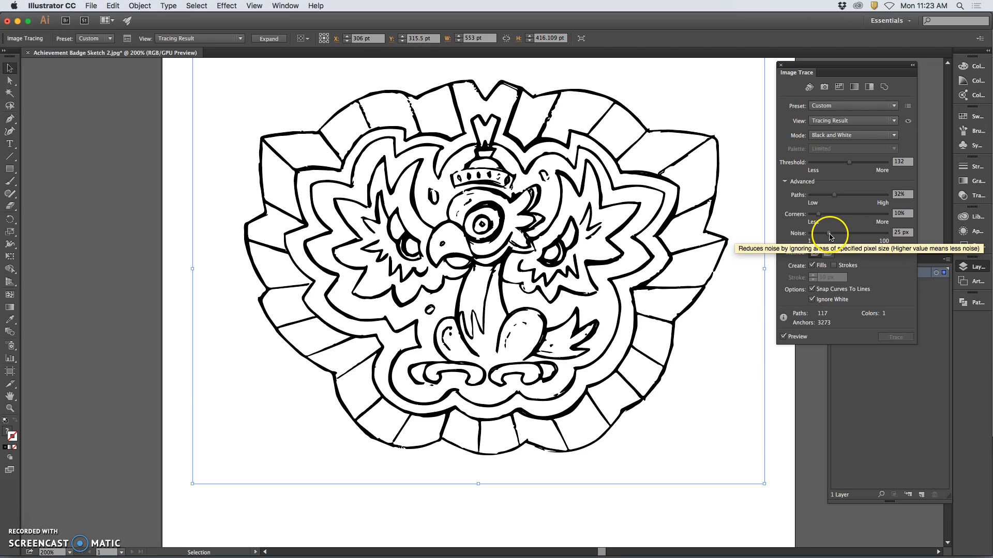
{"action": "left_click", "coordinate": [830, 236]}
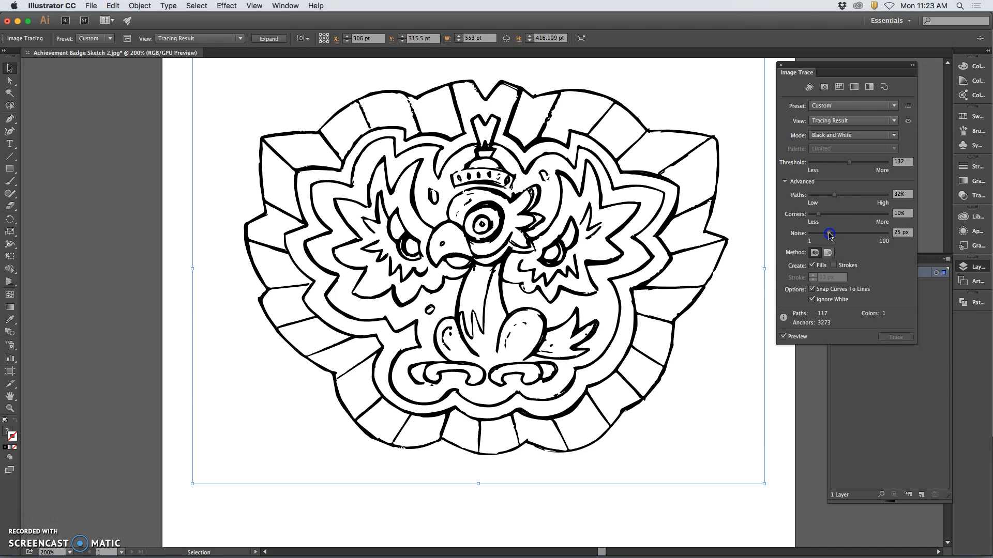
{"action": "left_click_drag", "start_coordinate": [809, 235], "coordinate": [807, 236]}
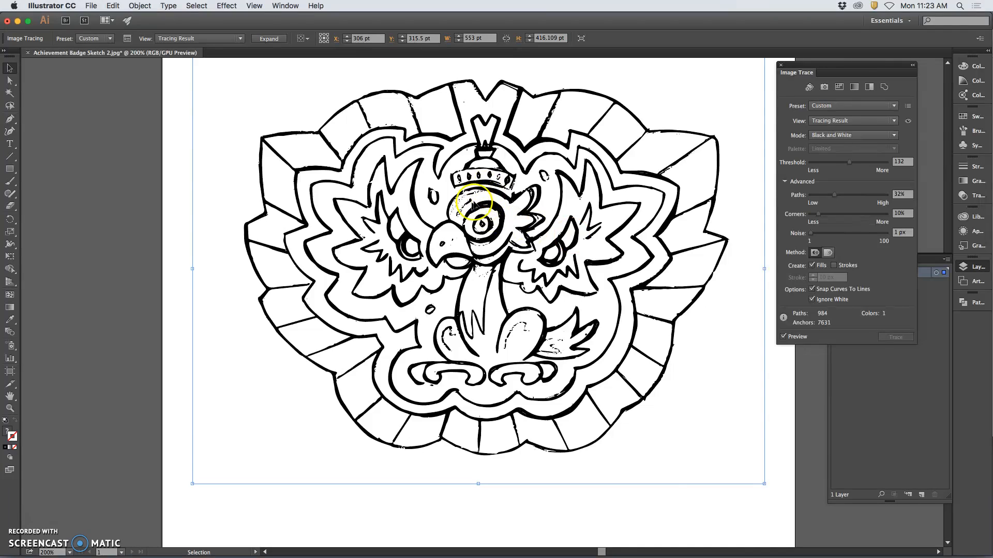
{"action": "key", "text": "super+equal"}
{"action": "key", "text": "super+equal"}
{"action": "key", "text": "super+equal"}
{"action": "key", "text": "super+equal"}
{"action": "key", "text": "super+equal"}
{"action": "key", "text": "super+equal"}
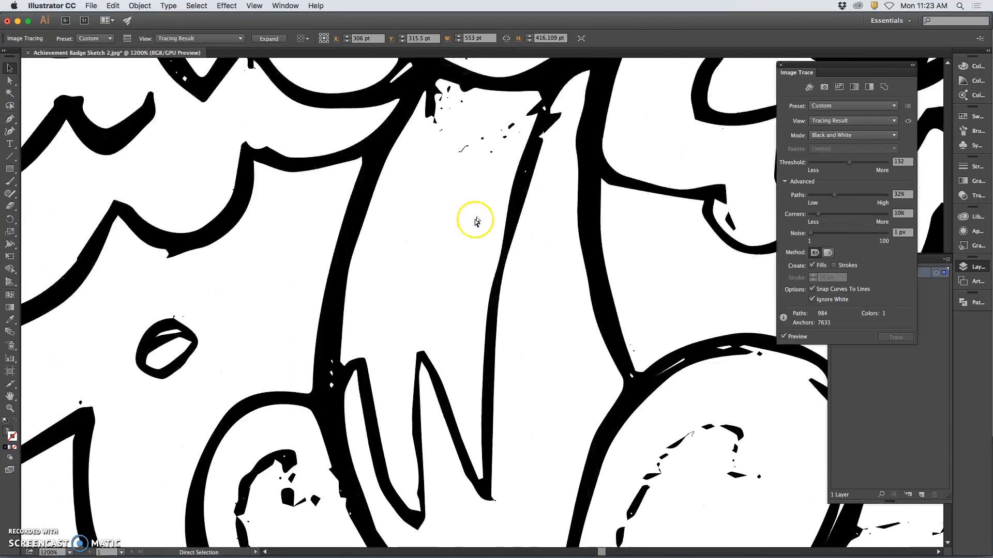
{"action": "key", "text": "super+equal"}
{"action": "key", "text": "super+equal"}
{"action": "key", "text": "super+equal"}
{"action": "key", "text": "super+equal"}
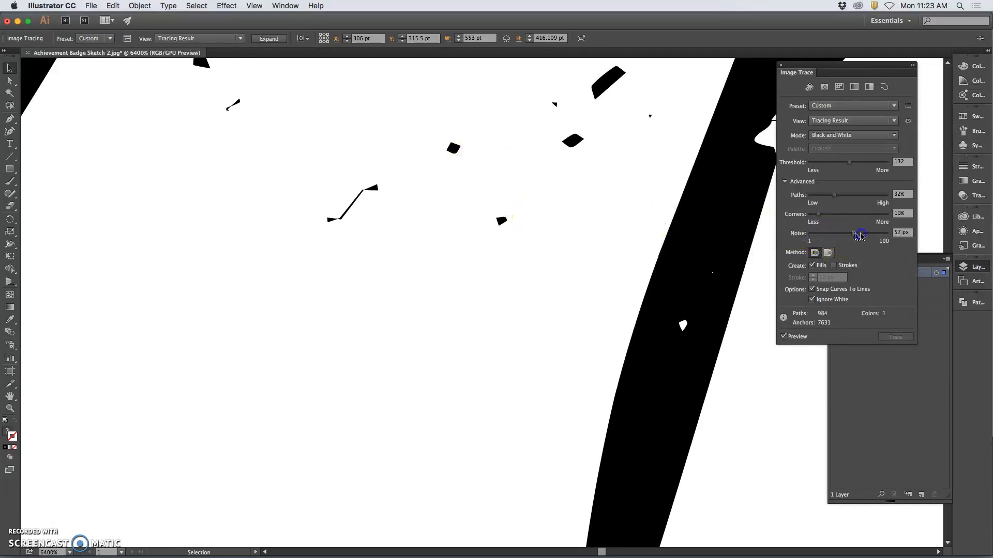
Raise the trace's Noise to 98 px and inspect the line work around the bird's beak and neck
{"action": "left_click", "coordinate": [886, 236]}
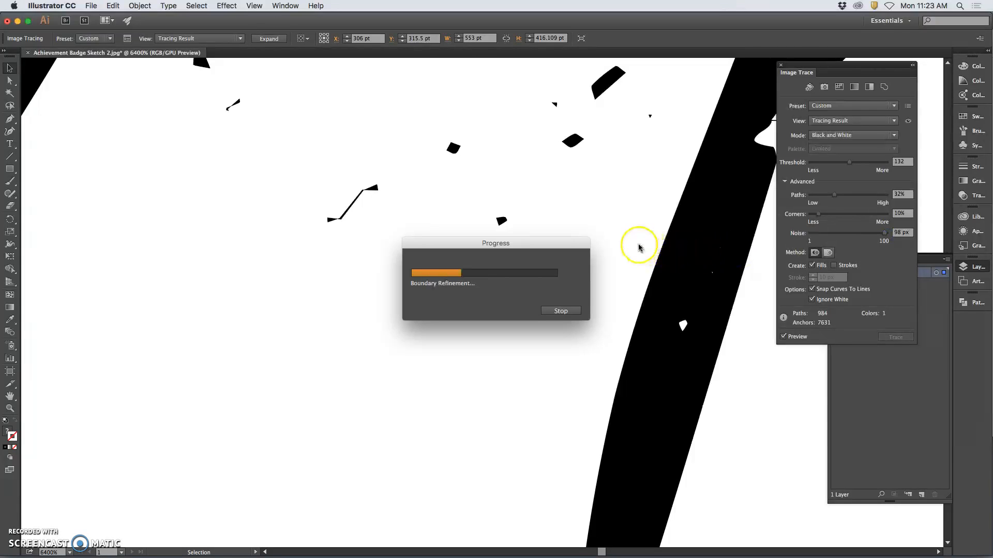
{"action": "scroll", "coordinate": [616, 228], "scroll_direction": "down", "scroll_amount": 8}
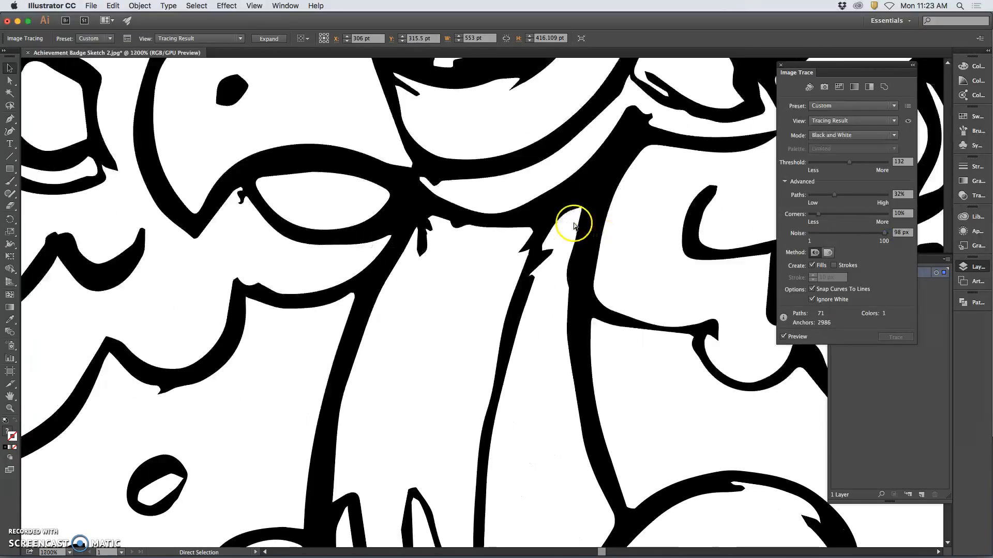
{"action": "scroll", "coordinate": [577, 227], "scroll_direction": "down", "scroll_amount": 6}
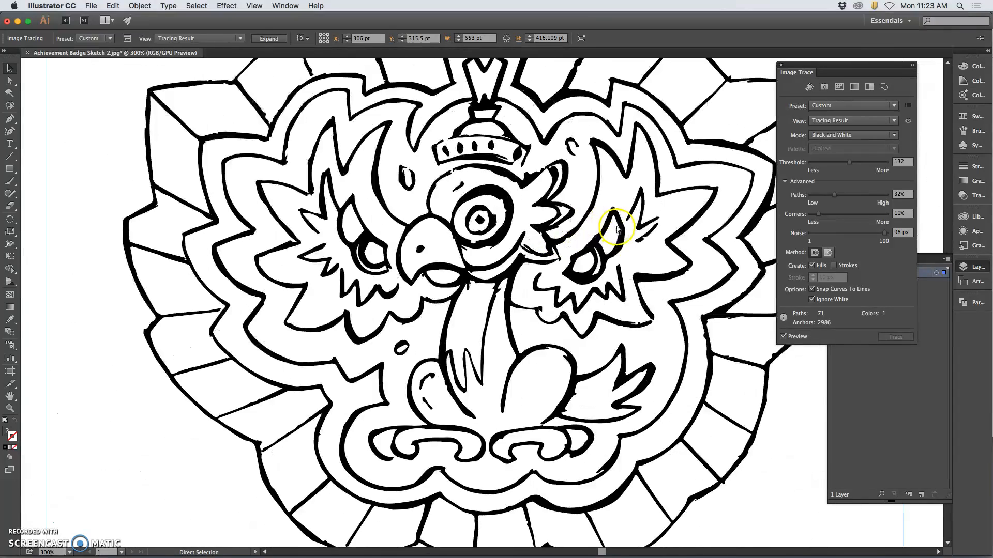
{"action": "scroll", "coordinate": [522, 232], "scroll_direction": "up", "scroll_amount": 3}
{"action": "scroll", "coordinate": [348, 206], "scroll_direction": "up", "scroll_amount": 6}
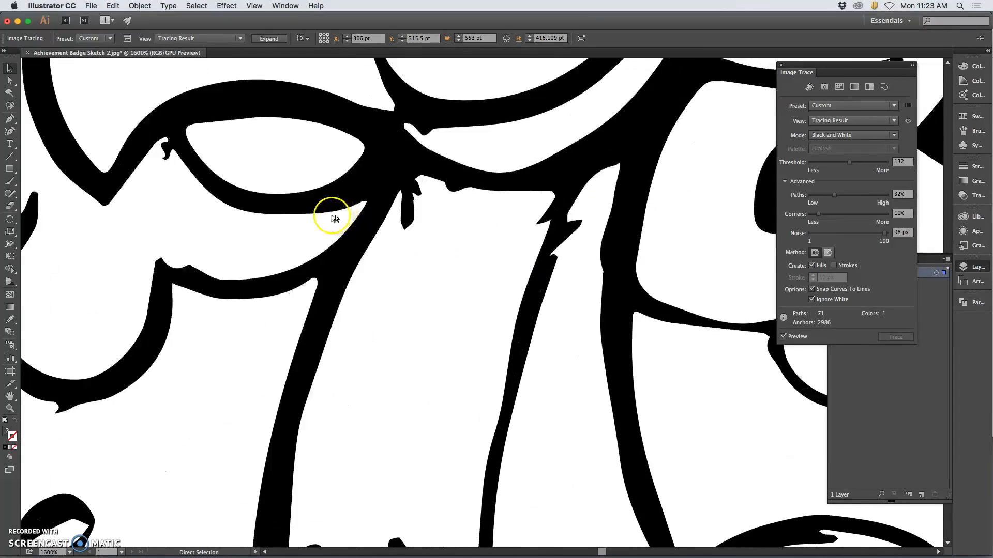
{"action": "scroll", "coordinate": [305, 212], "scroll_direction": "up", "scroll_amount": 3}
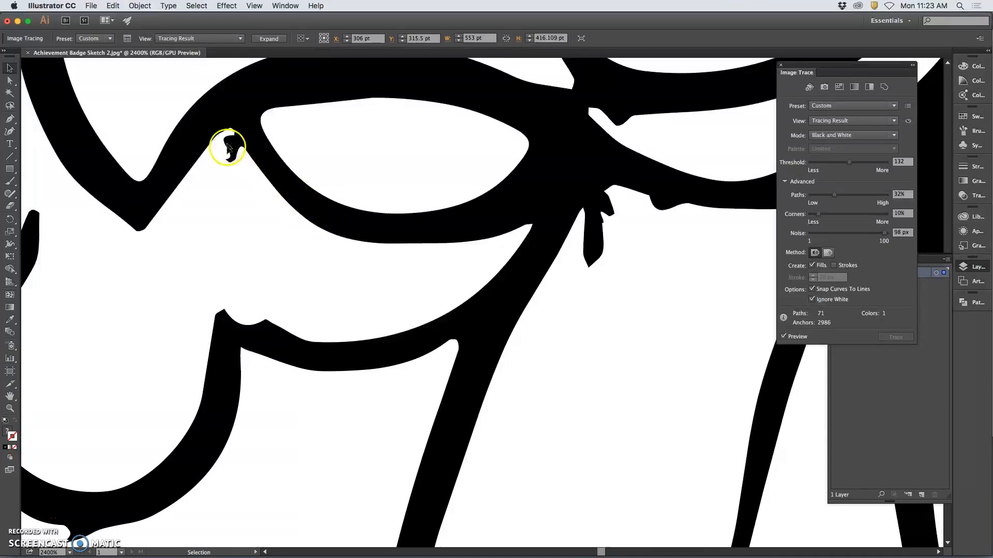
{"action": "scroll", "coordinate": [481, 198], "scroll_direction": "down", "scroll_amount": 8}
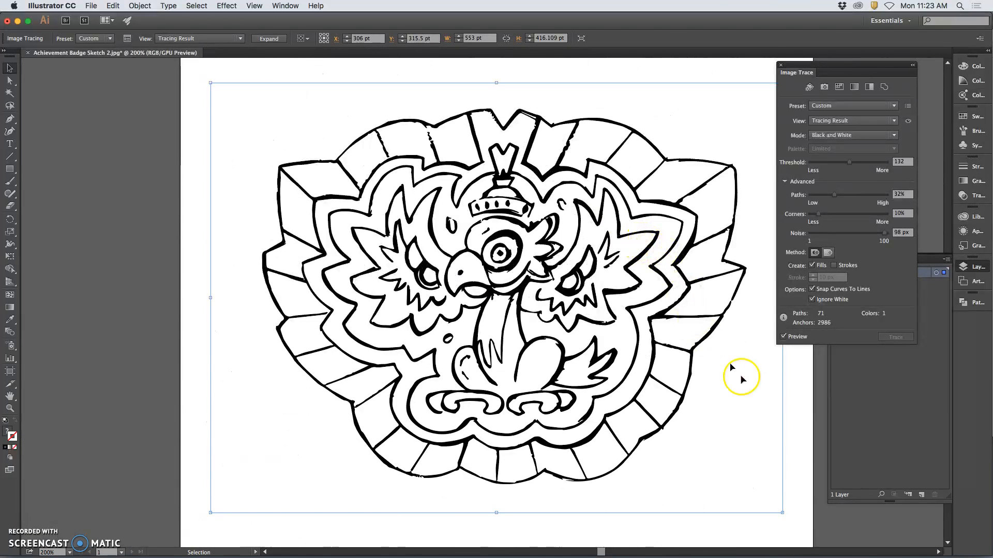
Expand the badge's image trace into editable vector paths
{"action": "left_click", "coordinate": [802, 416]}
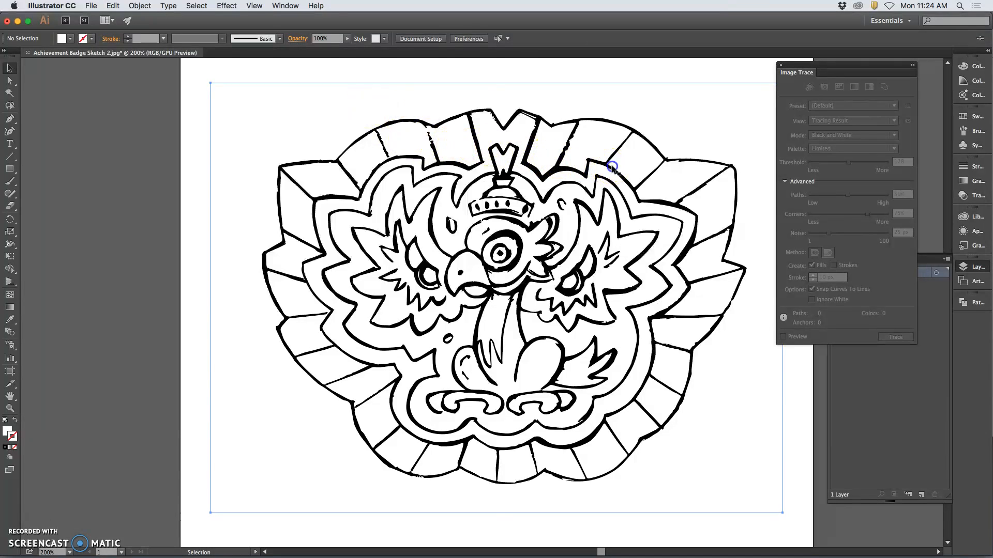
{"action": "left_click", "coordinate": [595, 165]}
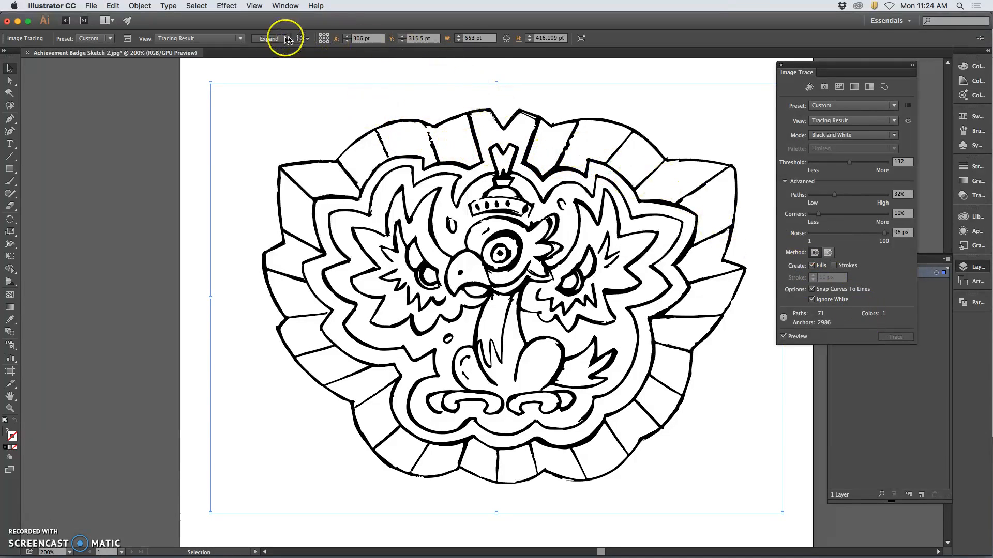
{"action": "left_click", "coordinate": [269, 38]}
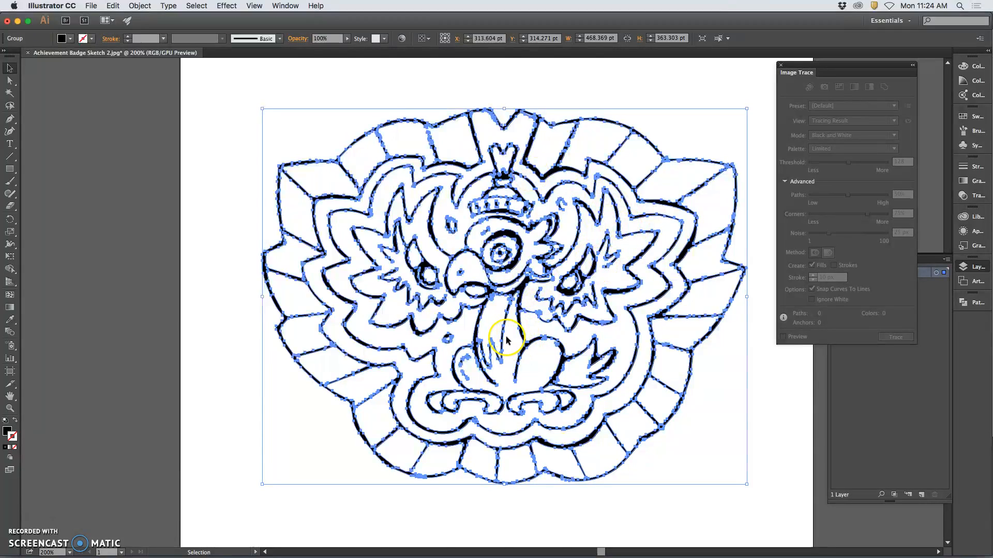
Delete a surplus anchor point on the outer edge of the bird's left neck line and reshape the curve with the remaining point's handle
{"action": "scroll", "coordinate": [509, 338], "scroll_direction": "up", "scroll_amount": 7}
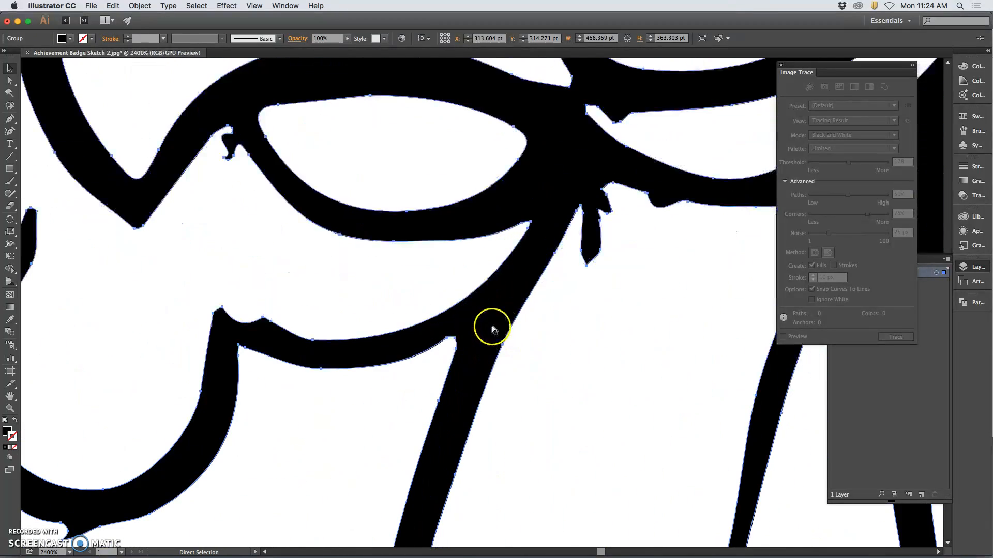
{"action": "scroll", "coordinate": [492, 362], "scroll_direction": "down", "scroll_amount": 5}
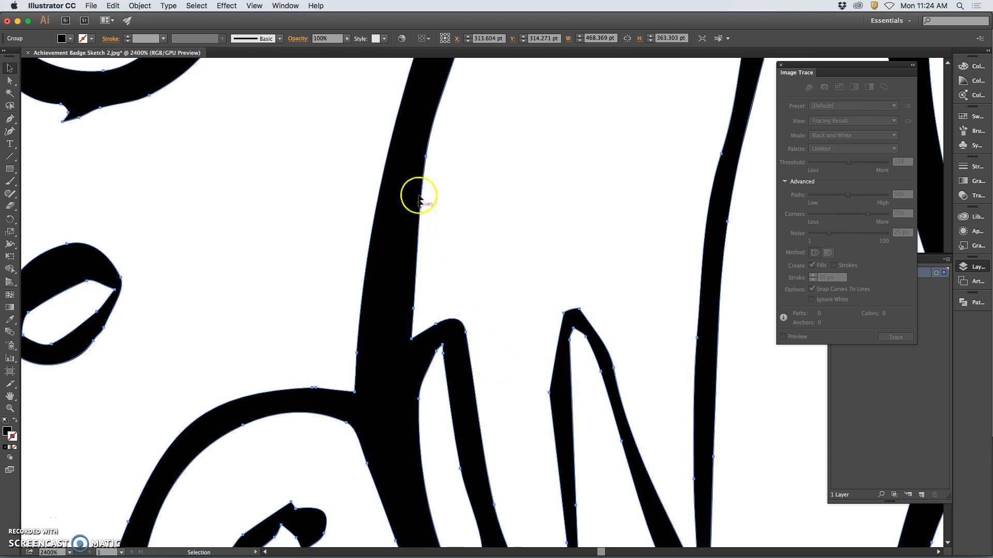
{"action": "scroll", "coordinate": [421, 181], "scroll_direction": "up", "scroll_amount": 2}
{"action": "scroll", "coordinate": [423, 174], "scroll_direction": "up", "scroll_amount": 1}
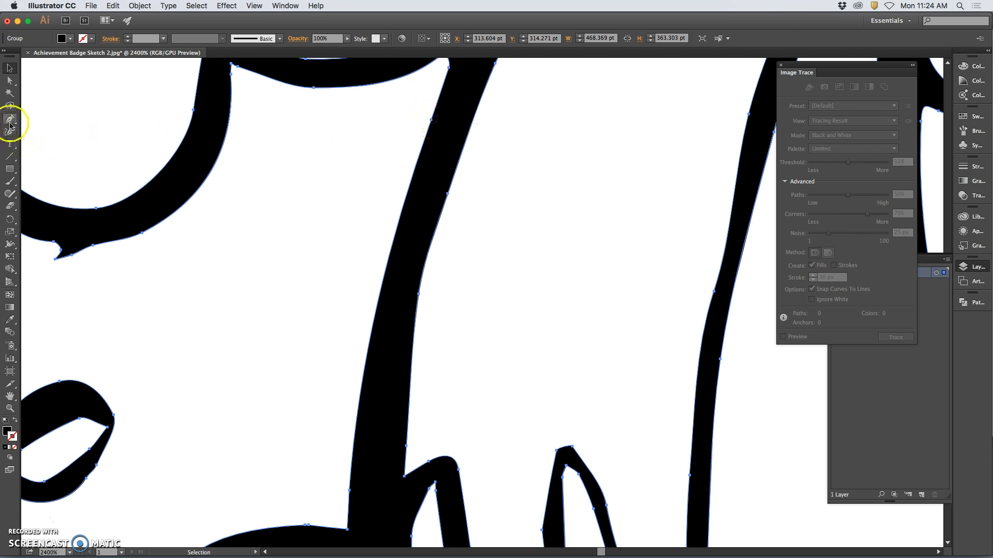
{"action": "left_click_drag", "start_coordinate": [9, 123], "coordinate": [62, 144]}
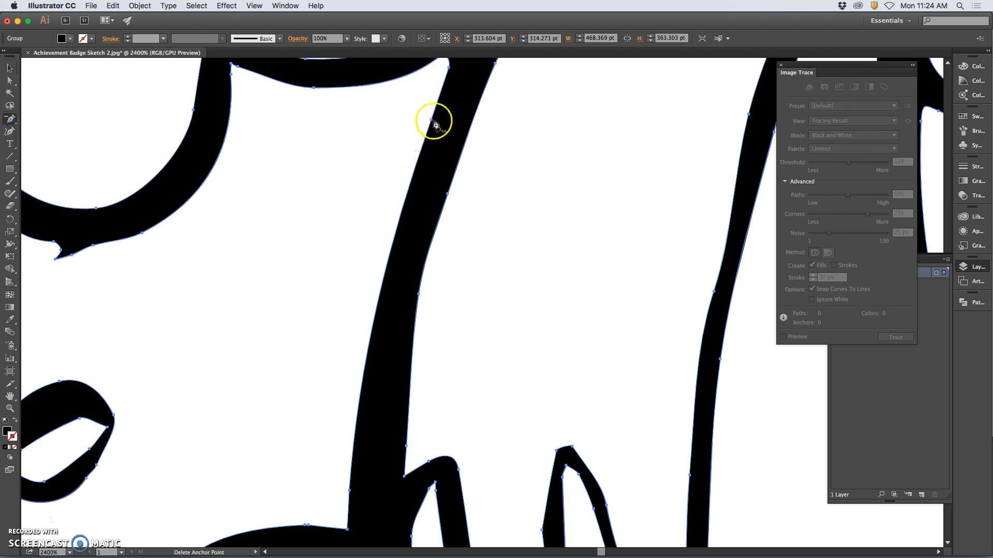
{"action": "left_click", "coordinate": [431, 120]}
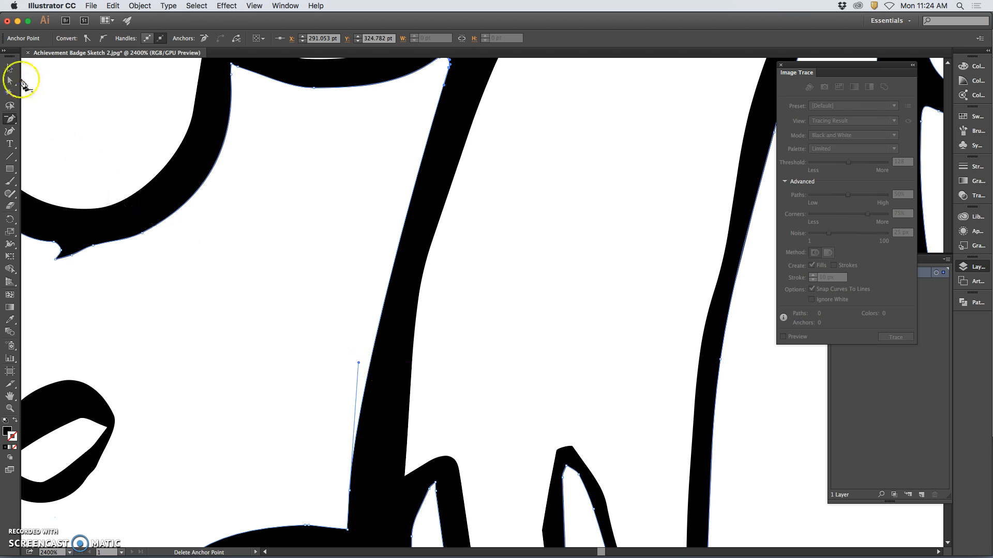
{"action": "left_click", "coordinate": [9, 80]}
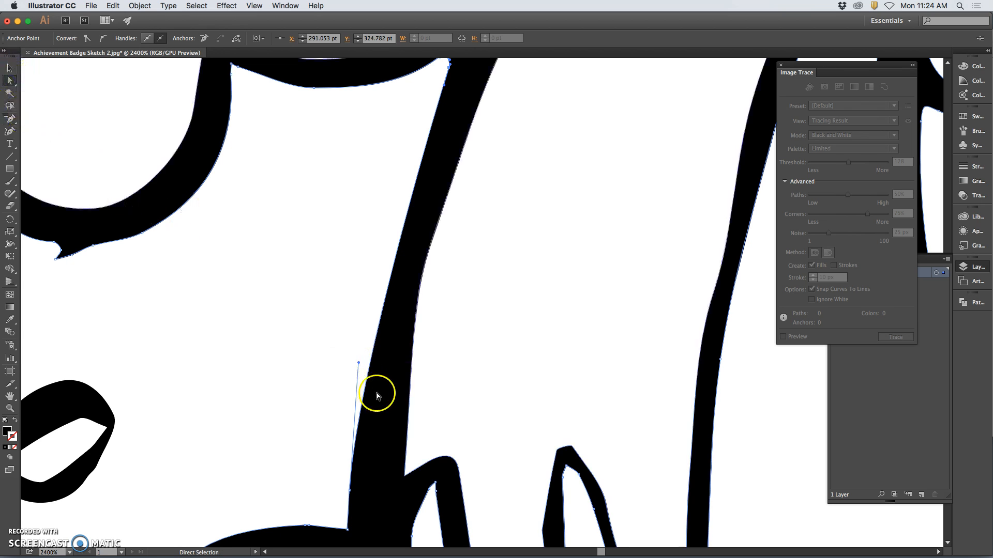
{"action": "left_click_drag", "start_coordinate": [359, 366], "coordinate": [366, 286]}
{"action": "left_click", "coordinate": [403, 309]}
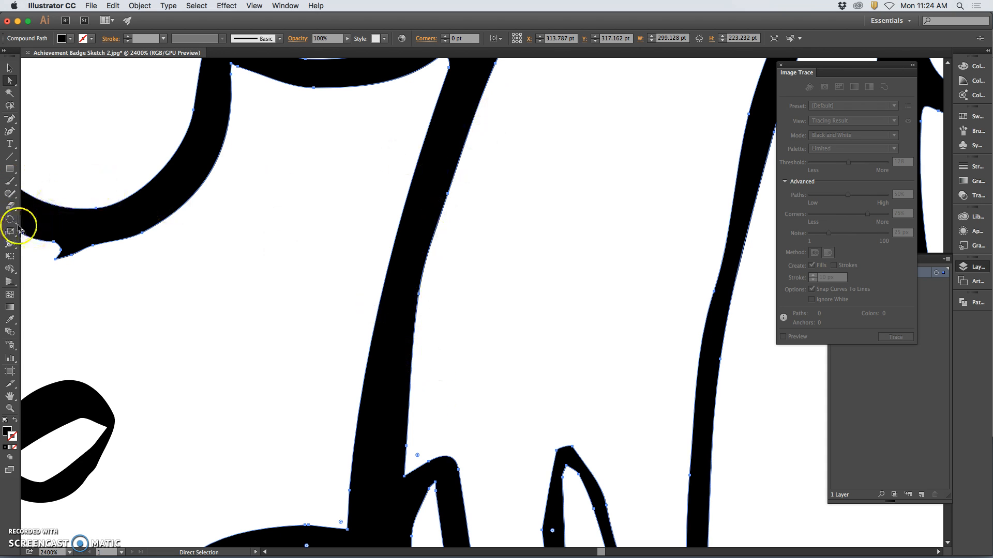
Redraw the inner edge of the bird's left neck line as a smoother curve with the Pencil tool, undoing unsatisfactory strokes
{"action": "left_click", "coordinate": [10, 183]}
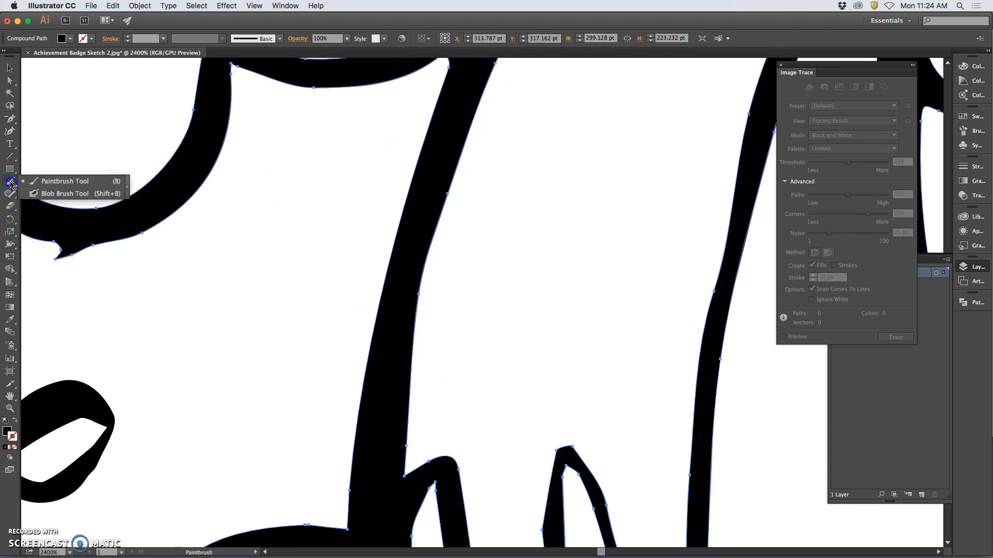
{"action": "left_click", "coordinate": [9, 195]}
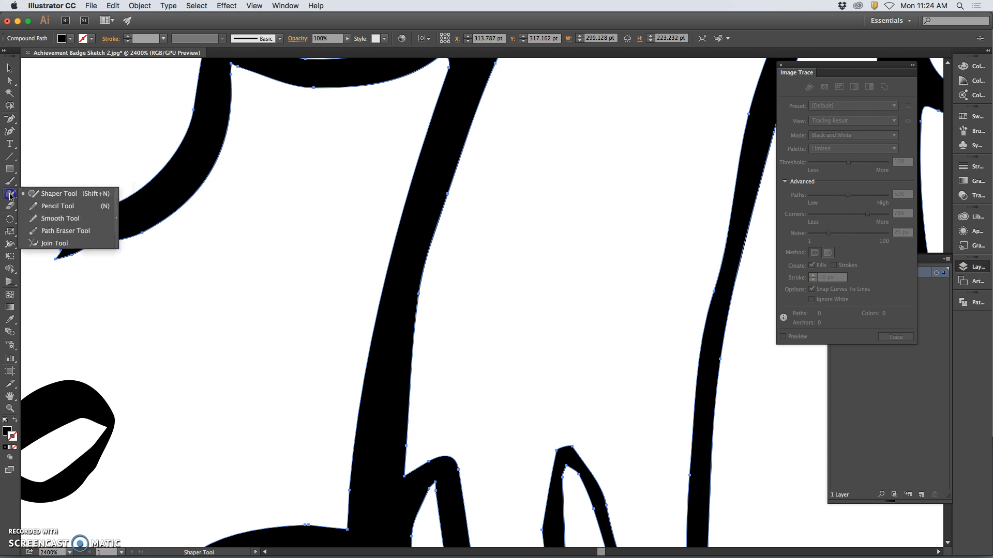
{"action": "left_click", "coordinate": [41, 206]}
{"action": "left_click", "coordinate": [473, 112]}
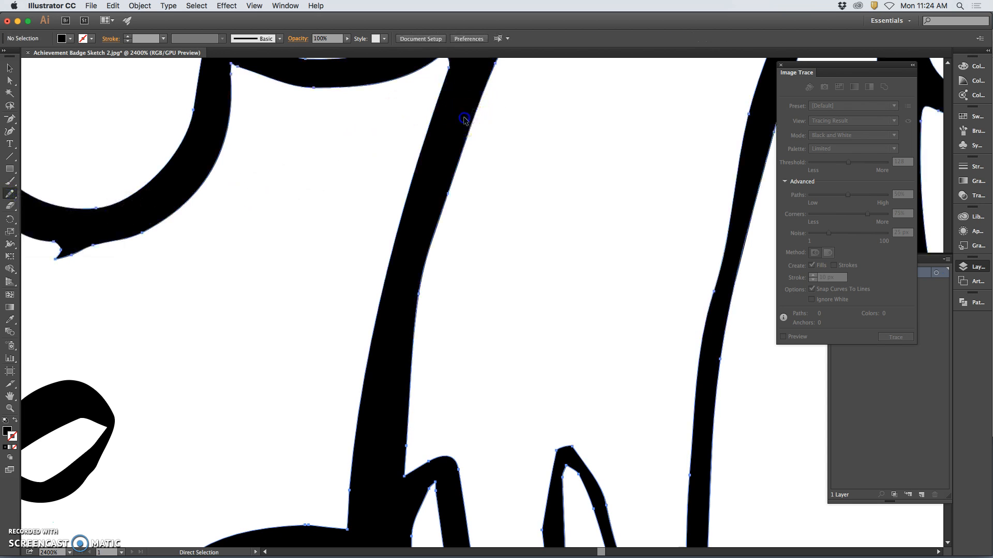
{"action": "left_click_drag", "start_coordinate": [428, 235], "coordinate": [419, 319]}
{"action": "key", "text": "super+z"}
{"action": "mouse_move", "coordinate": [437, 244]}
{"action": "left_mouse_down"}
{"action": "mouse_move", "coordinate": [494, 66]}
{"action": "mouse_move", "coordinate": [452, 174]}
{"action": "mouse_move", "coordinate": [408, 362]}
{"action": "left_mouse_up"}
{"action": "key", "text": "super+z"}
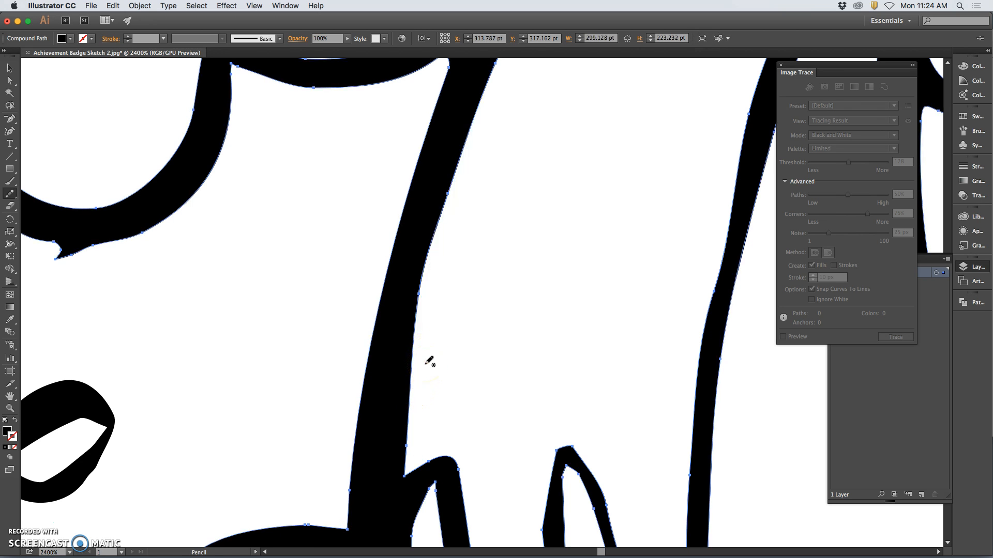
{"action": "mouse_move", "coordinate": [276, 199]}
{"action": "left_mouse_down"}
{"action": "mouse_move", "coordinate": [346, 292]}
{"action": "mouse_move", "coordinate": [410, 461]}
{"action": "mouse_move", "coordinate": [403, 478]}
{"action": "mouse_move", "coordinate": [411, 332]}
{"action": "mouse_move", "coordinate": [452, 199]}
{"action": "left_mouse_up"}
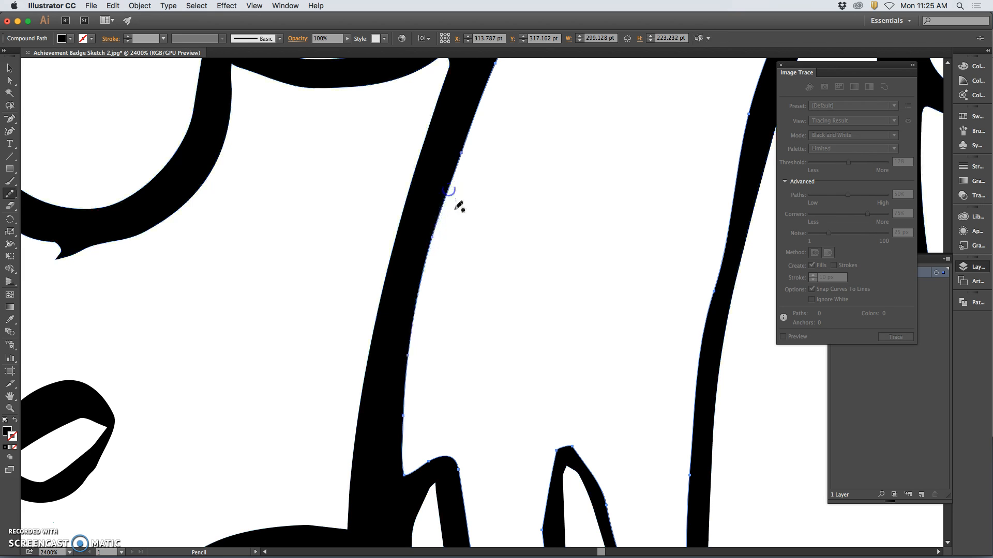
Even out the redrawn inner neck edge with the Smooth tool, view the whole badge and deselect the artwork
{"action": "left_click", "coordinate": [10, 193]}
{"action": "left_click", "coordinate": [39, 215]}
{"action": "mouse_move", "coordinate": [474, 168]}
{"action": "left_mouse_down"}
{"action": "mouse_move", "coordinate": [447, 187]}
{"action": "mouse_move", "coordinate": [418, 297]}
{"action": "mouse_move", "coordinate": [461, 162]}
{"action": "mouse_move", "coordinate": [394, 389]}
{"action": "mouse_move", "coordinate": [411, 304]}
{"action": "mouse_move", "coordinate": [398, 448]}
{"action": "mouse_move", "coordinate": [429, 276]}
{"action": "mouse_move", "coordinate": [385, 434]}
{"action": "left_mouse_up"}
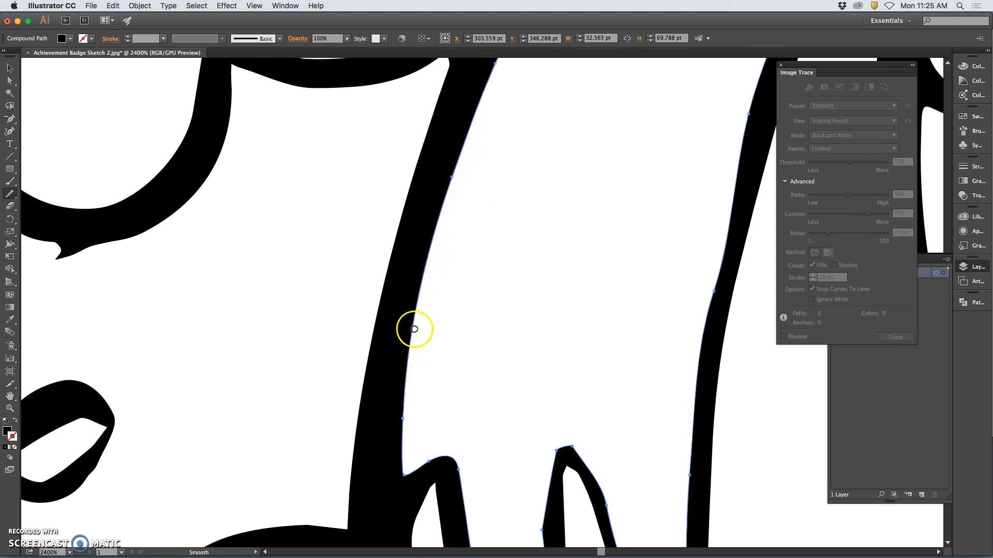
{"action": "key", "text": "super+minus"}
{"action": "mouse_move", "coordinate": [507, 104]}
{"action": "left_mouse_down"}
{"action": "mouse_move", "coordinate": [448, 247]}
{"action": "mouse_move", "coordinate": [531, 76]}
{"action": "mouse_move", "coordinate": [461, 213]}
{"action": "mouse_move", "coordinate": [433, 319]}
{"action": "mouse_move", "coordinate": [437, 376]}
{"action": "mouse_move", "coordinate": [499, 155]}
{"action": "mouse_move", "coordinate": [493, 228]}
{"action": "mouse_move", "coordinate": [455, 329]}
{"action": "mouse_move", "coordinate": [461, 228]}
{"action": "mouse_move", "coordinate": [442, 316]}
{"action": "left_mouse_up"}
{"action": "key", "text": "super+minus"}
{"action": "key", "text": "super+minus"}
{"action": "key", "text": "super+minus"}
{"action": "key", "text": "super+minus"}
{"action": "key", "text": "super+minus"}
{"action": "key", "text": "super+minus"}
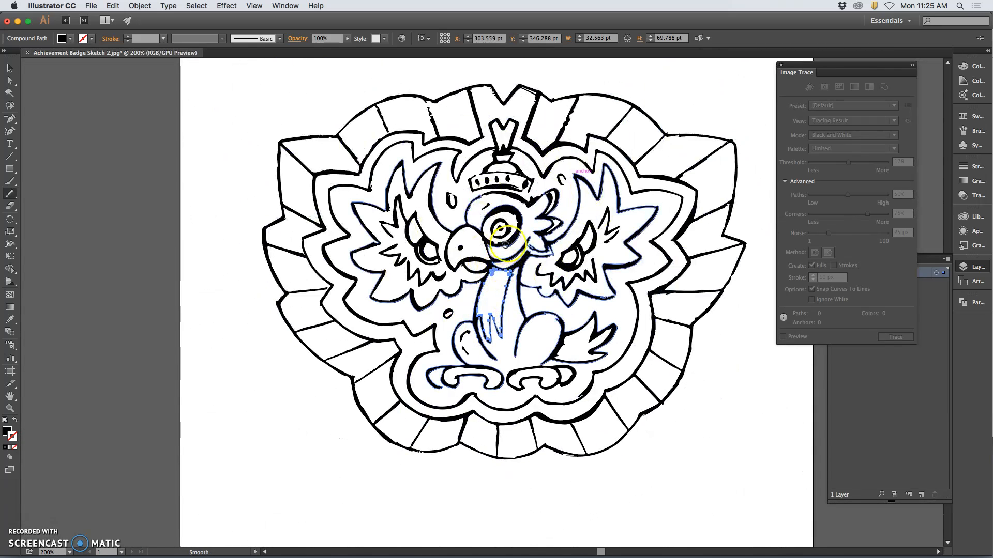
{"action": "left_click", "coordinate": [11, 83]}
{"action": "left_click", "coordinate": [136, 95]}
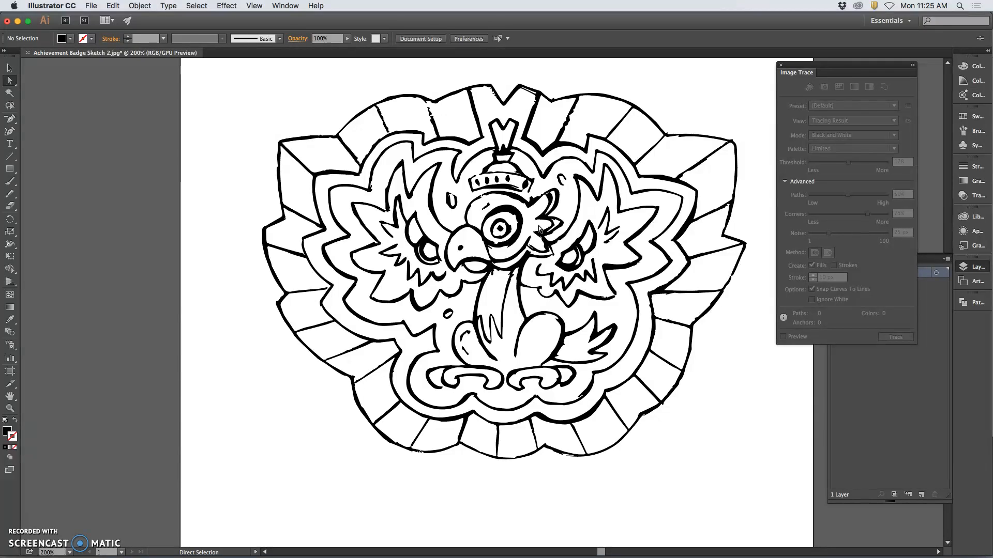
Undo the neck path edits and the expansion to restore the live image trace
{"action": "left_click", "coordinate": [482, 230]}
{"action": "key", "text": "super+a"}
{"action": "key", "text": "super+z"}
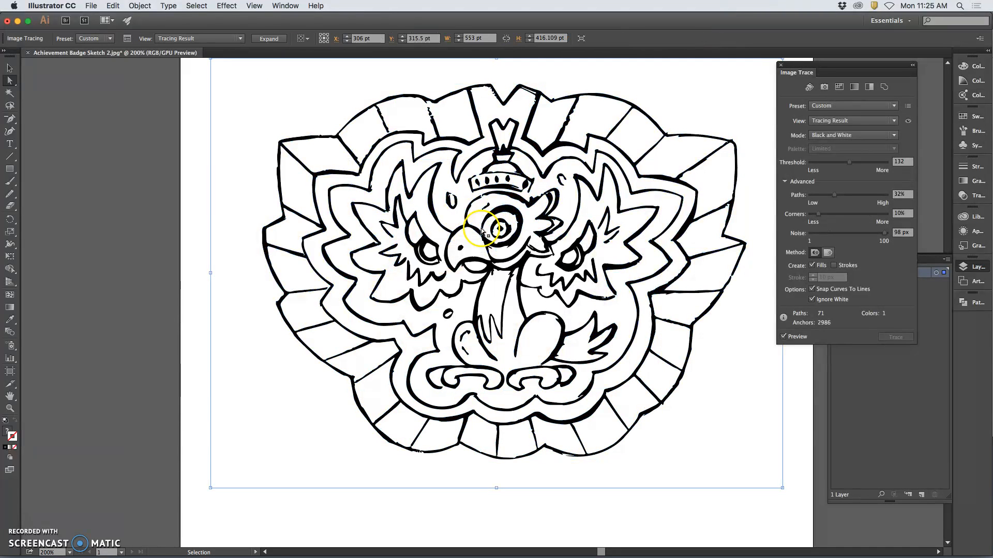
Undo the trace setting changes one by one, back to Threshold 128, Paths 50%, Corners 75% and Noise 25 px
{"action": "key", "text": "super+z"}
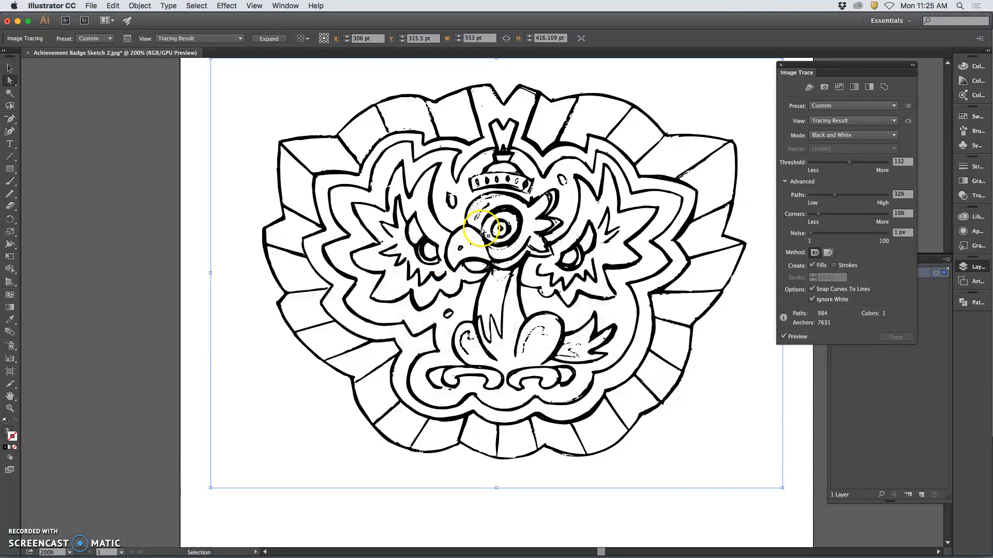
{"action": "key", "text": "super+z"}
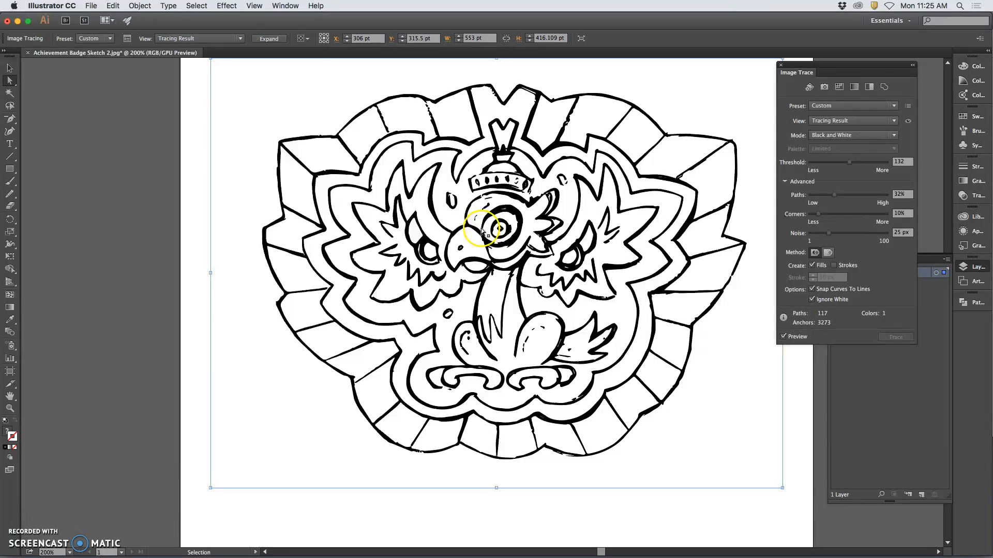
{"action": "key", "text": "super+z"}
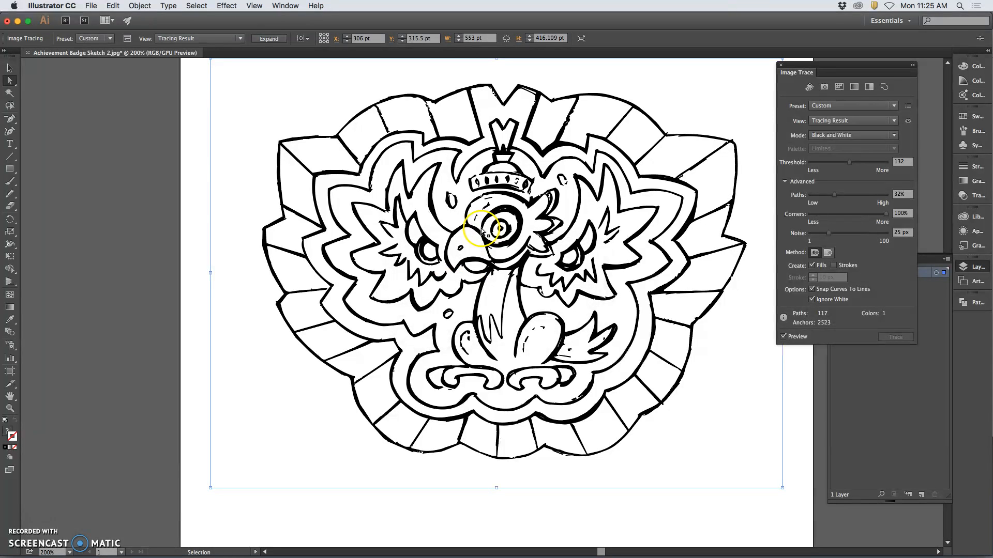
{"action": "key", "text": "super+z"}
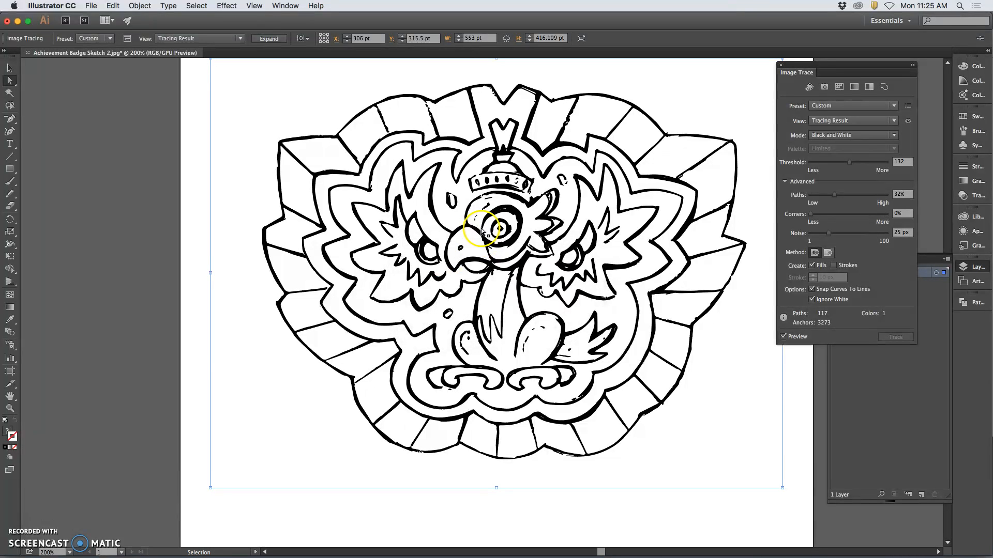
{"action": "key", "text": "super+z"}
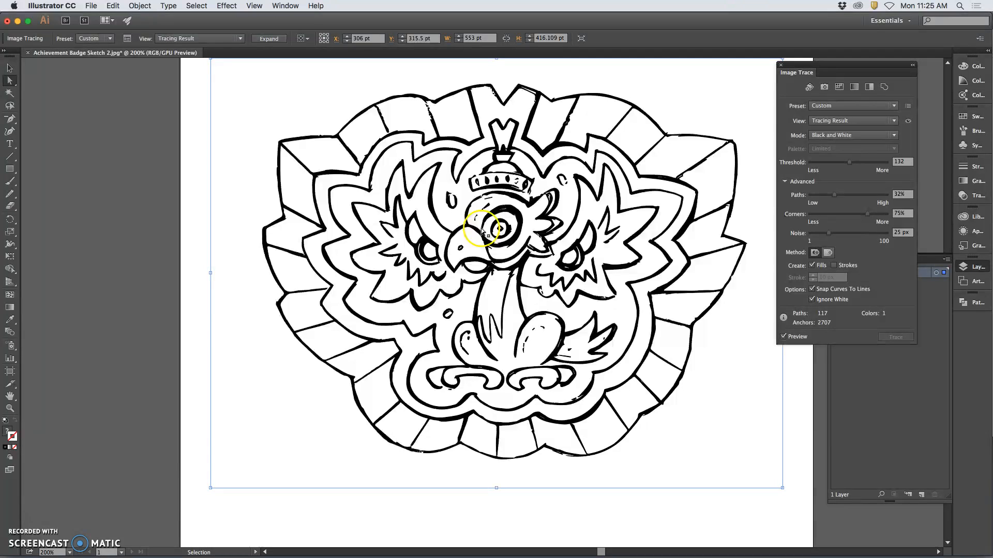
{"action": "key", "text": "super+z"}
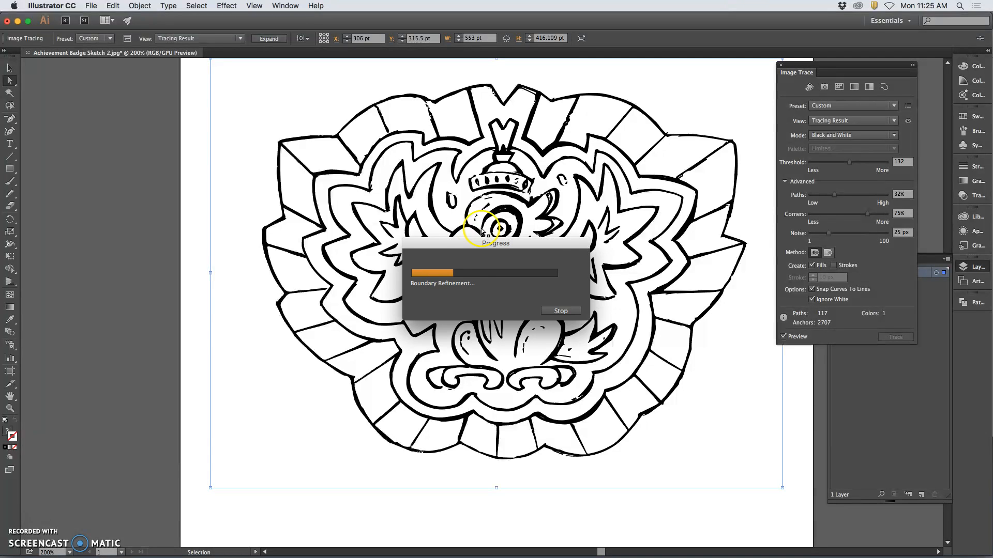
{"action": "key", "text": "super+z"}
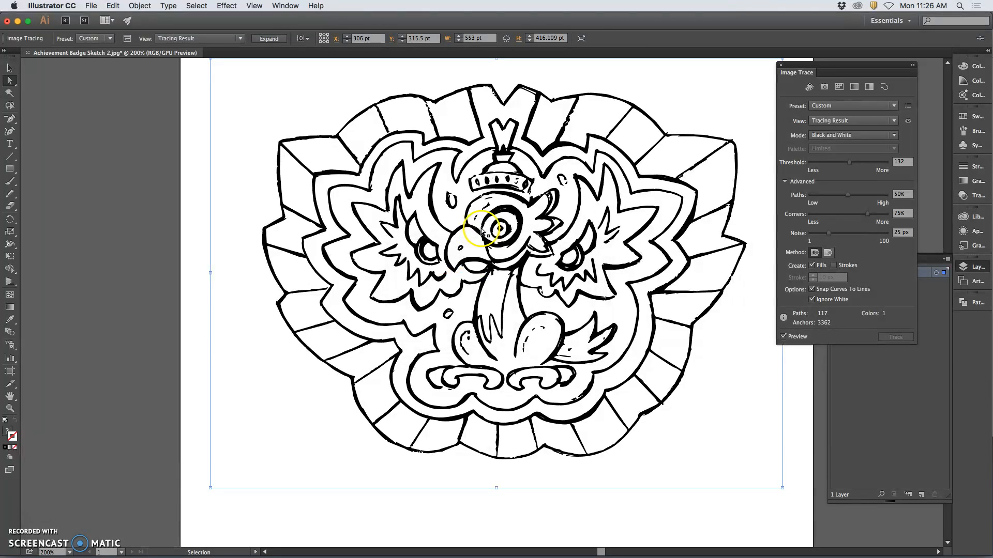
{"action": "key", "text": "super+z"}
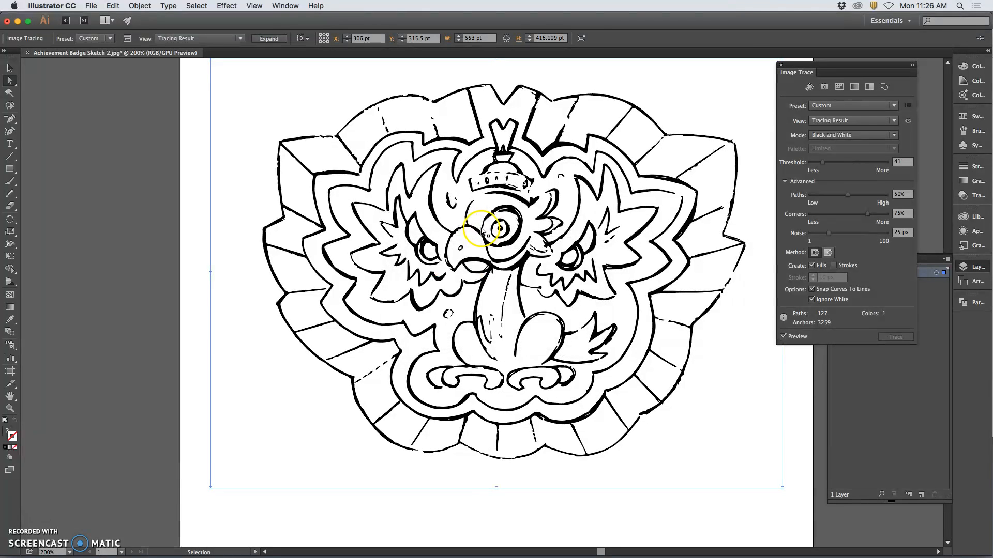
{"action": "key", "text": "super+z"}
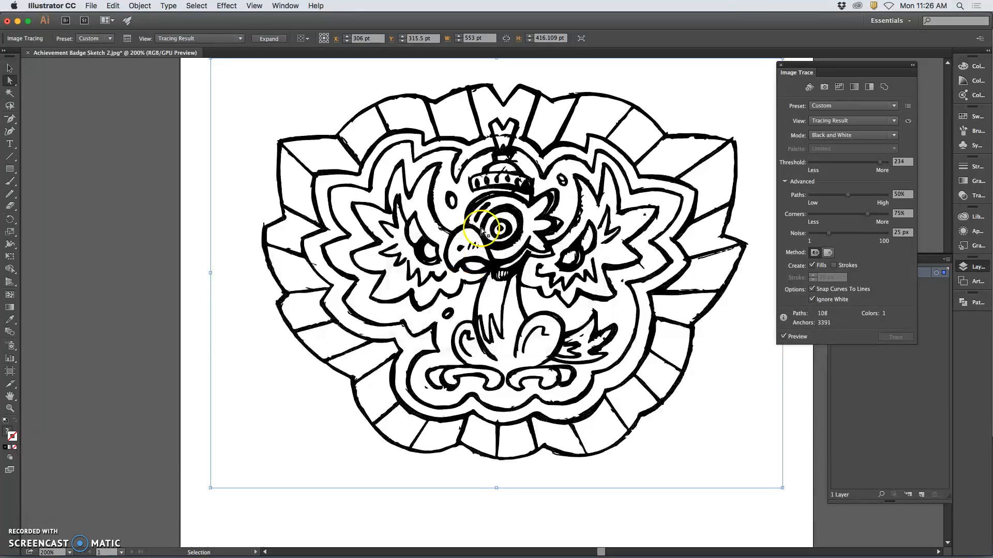
{"action": "key", "text": "super+z"}
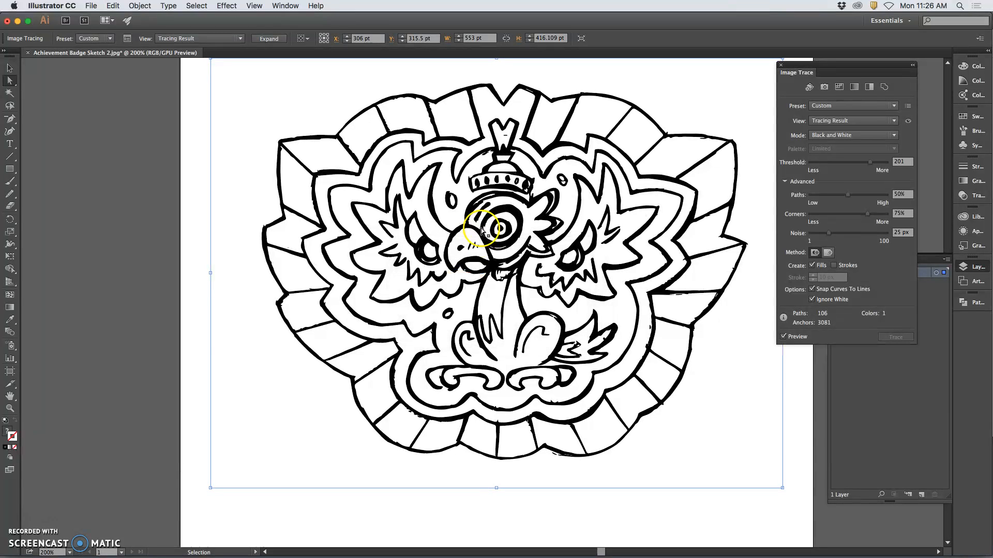
{"action": "key", "text": "super+z"}
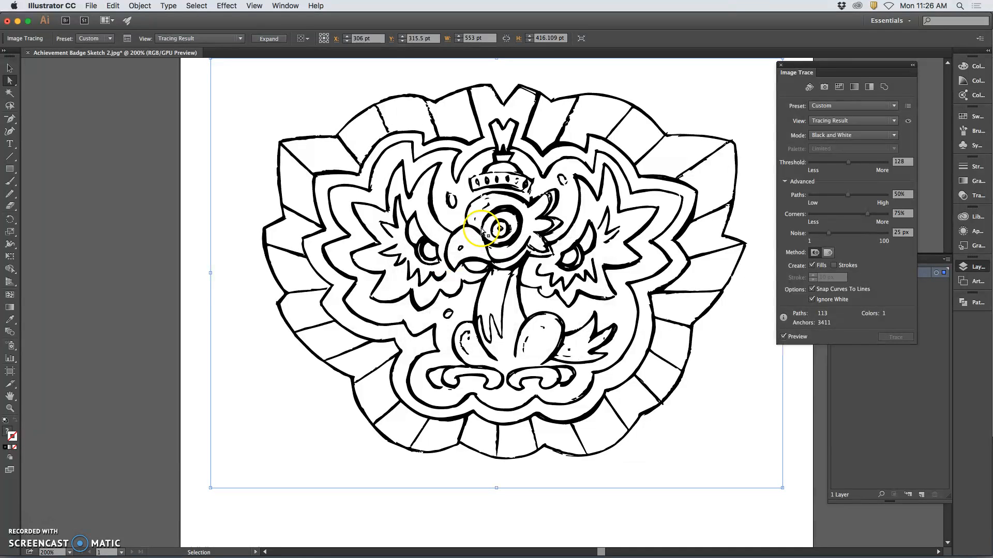
{"action": "key", "text": "super+z"}
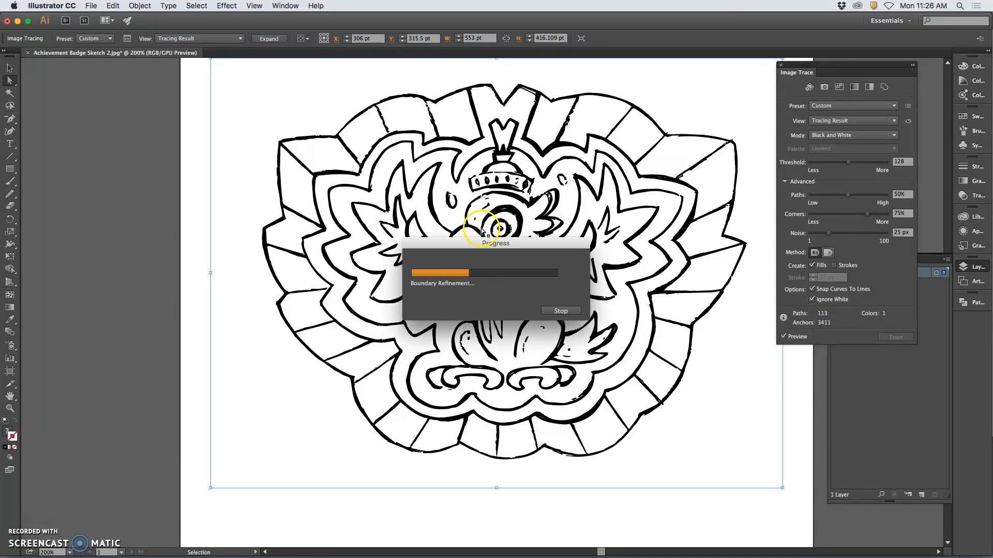